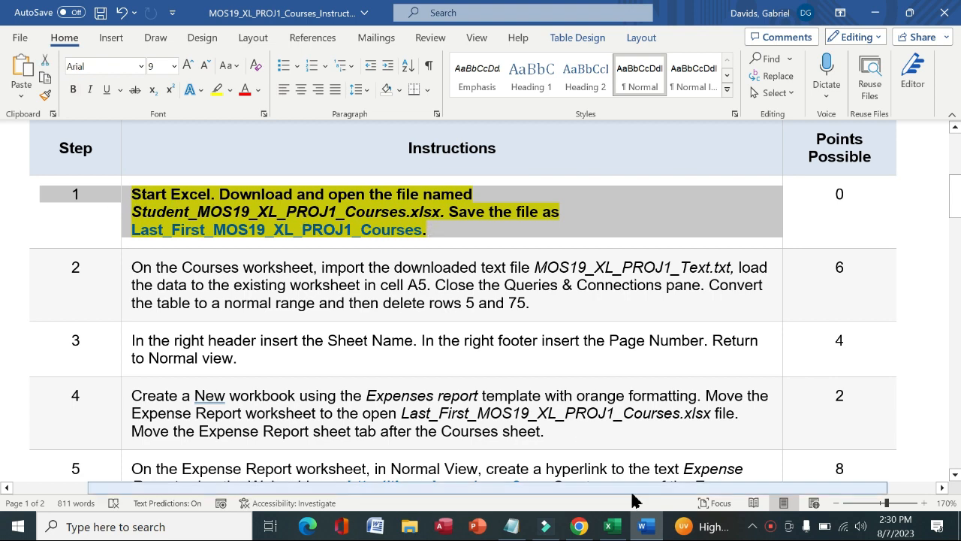
Switch to the Courses workbook in Excel and examine the contents of the Courses and Lookup worksheets.
left_click(612, 526)
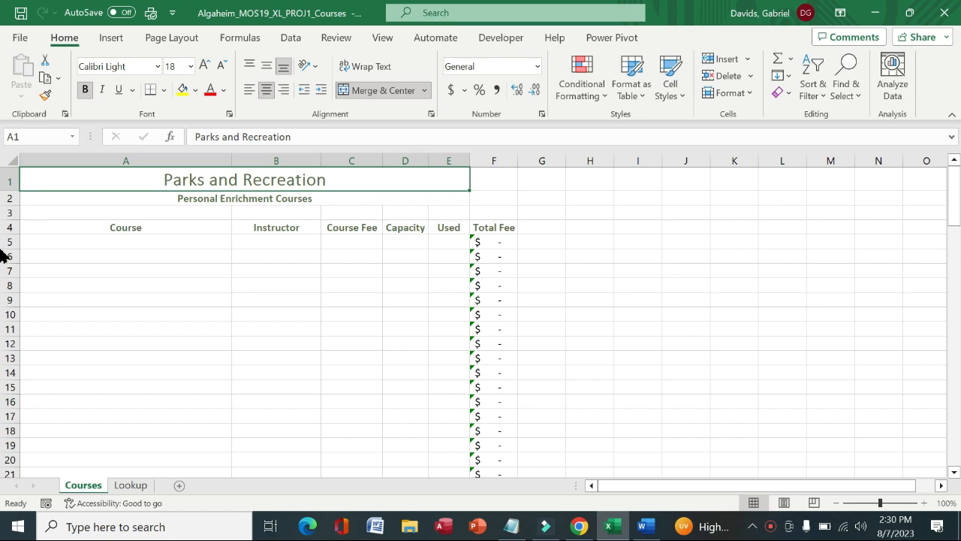
mouse_move(955, 207)
left_mouse_down()
mouse_move(959, 443)
mouse_move(954, 197)
left_mouse_up()
left_click(130, 486)
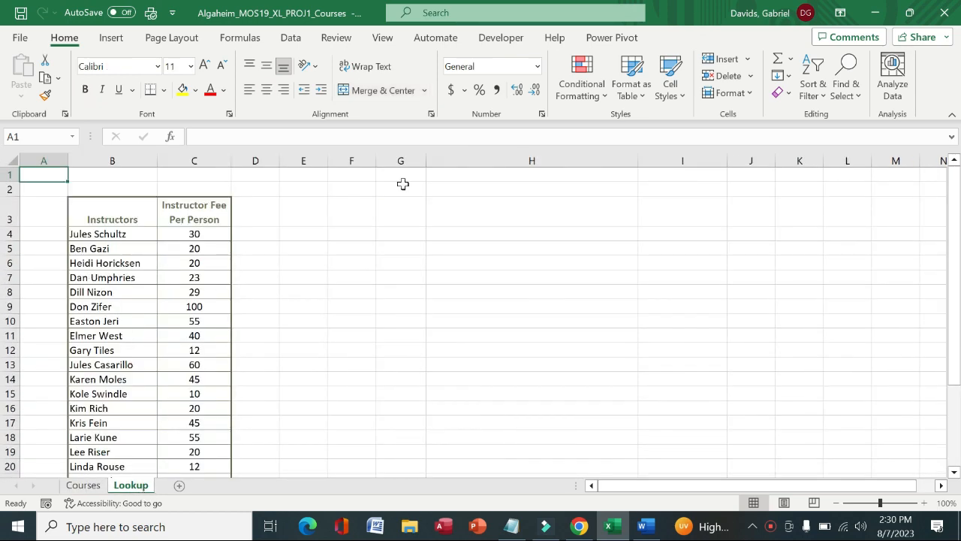
left_click_drag(959, 247, 840, 108)
left_click(84, 485)
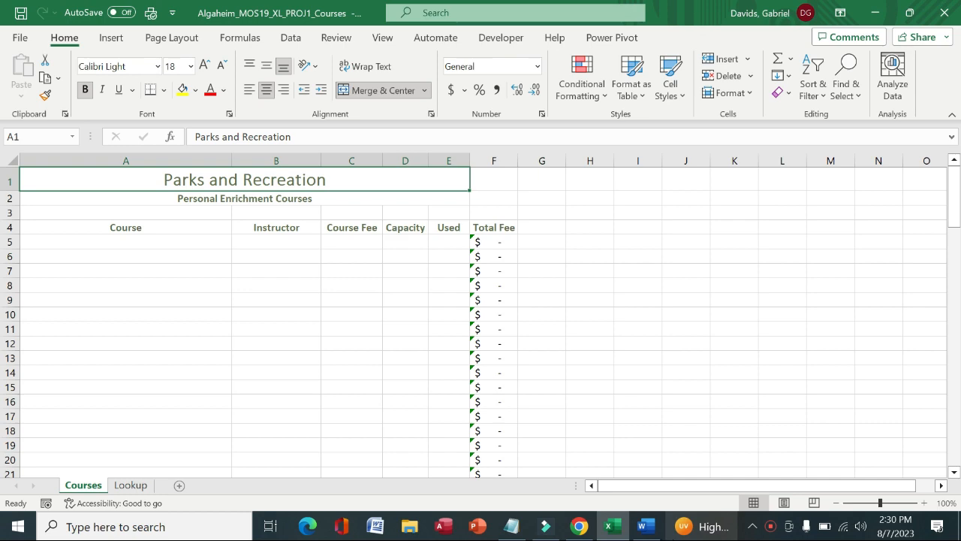
In the Word instructions, remove bold and highlighting from step 1's text, and make step 2's text bold with yellow highlighting.
left_click(643, 526)
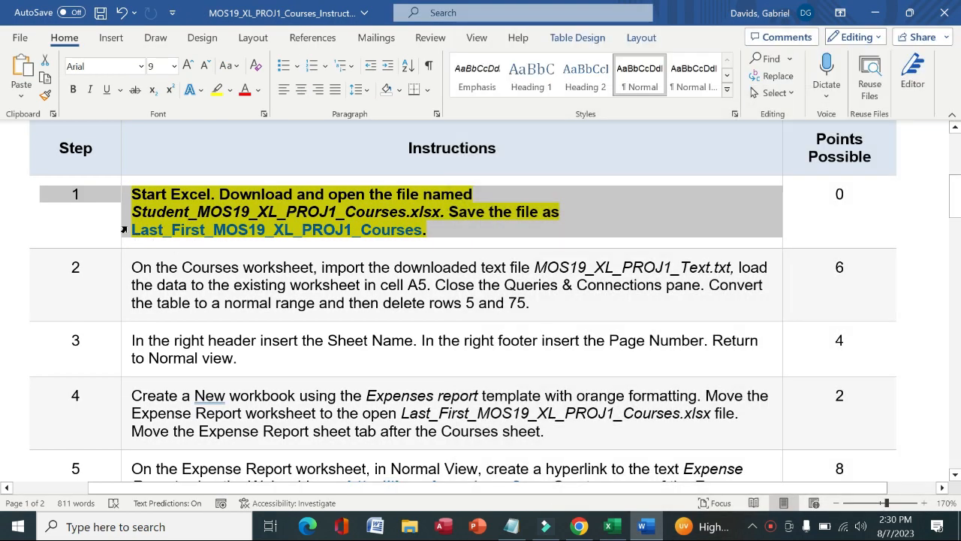
left_click(124, 229)
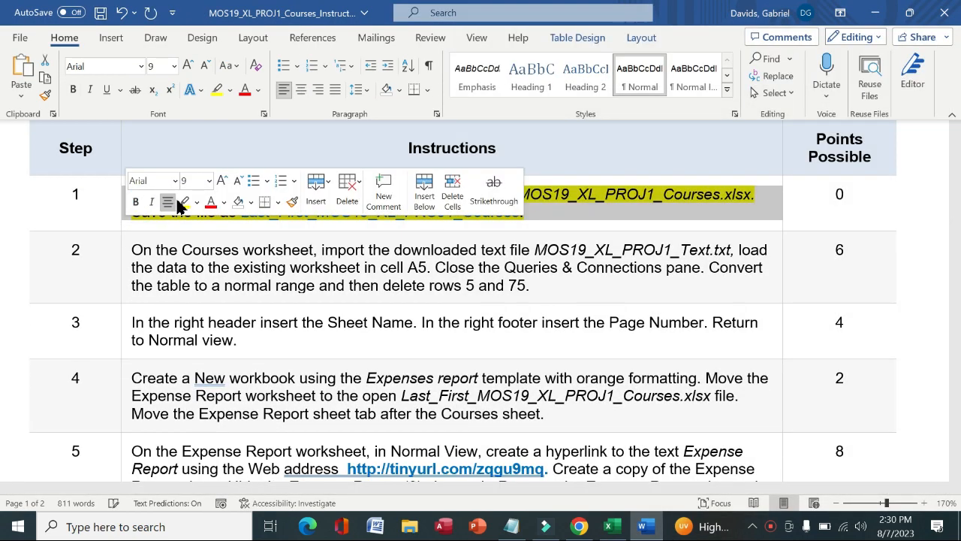
left_click(184, 201)
left_click(125, 283)
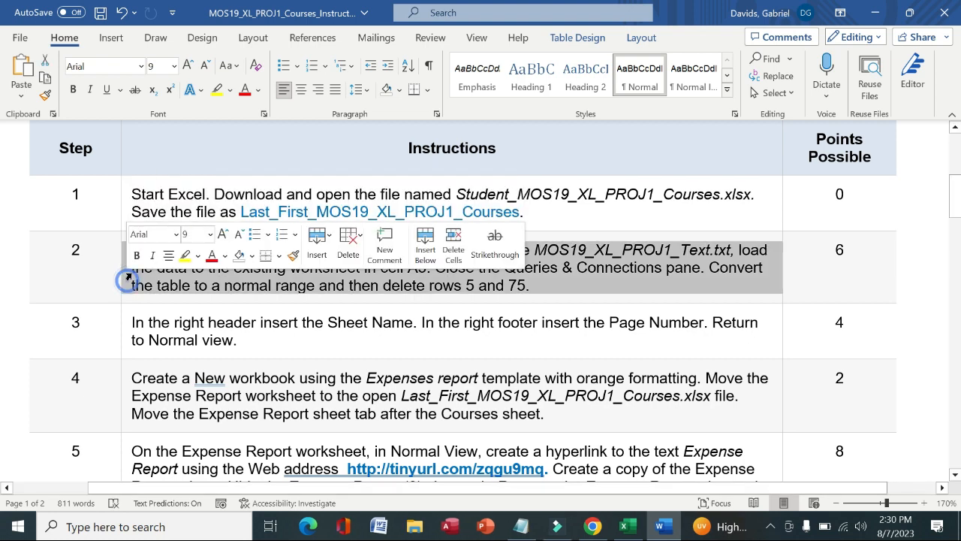
left_click(138, 256)
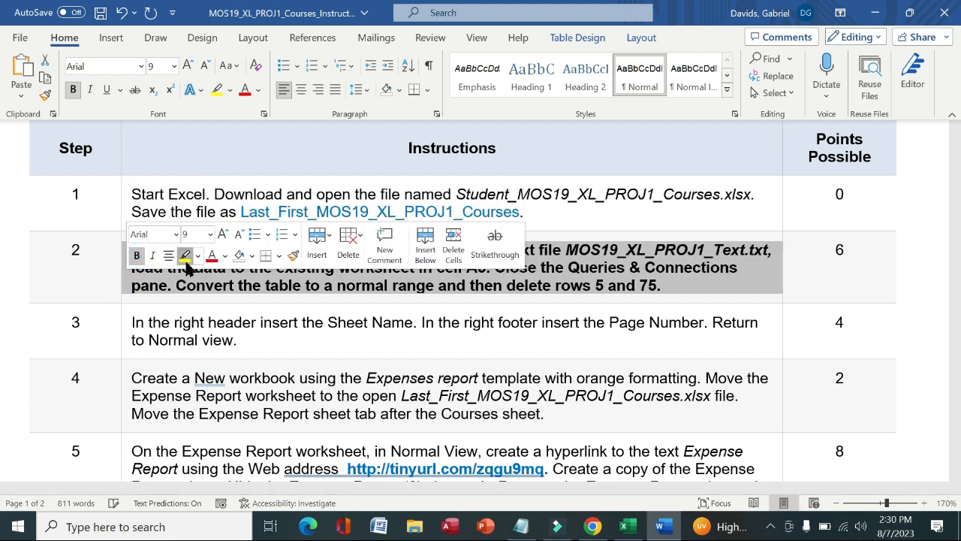
left_click(186, 258)
left_click(60, 292)
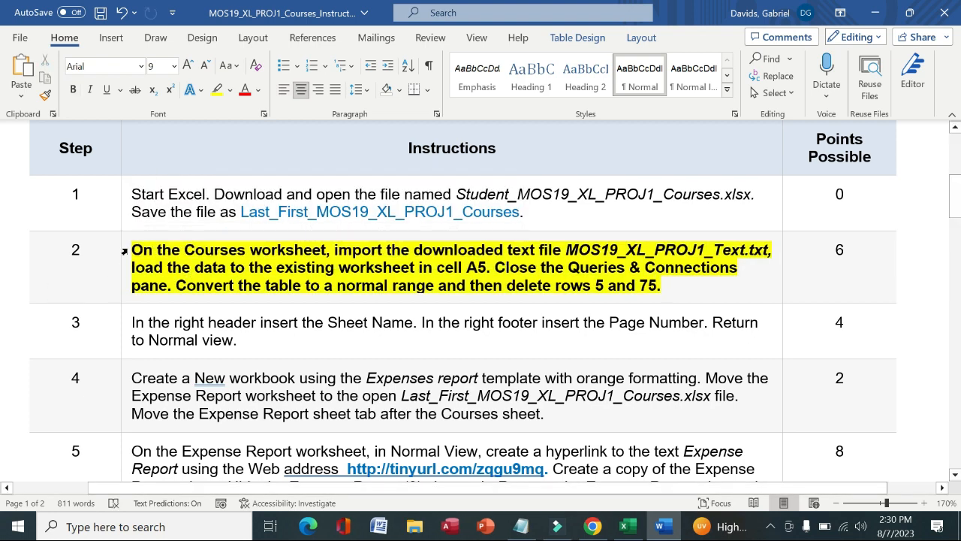
Read the import instruction in step 2, and in Excel open the text file MOS19_XL_PROJ1_Text for import as Text/CSV data.
left_click_drag(130, 249, 773, 248)
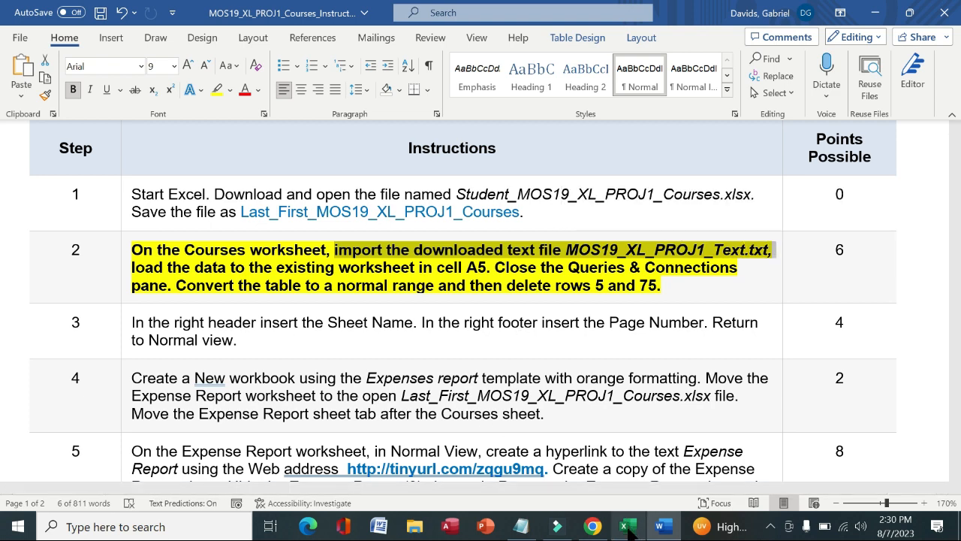
left_click(627, 526)
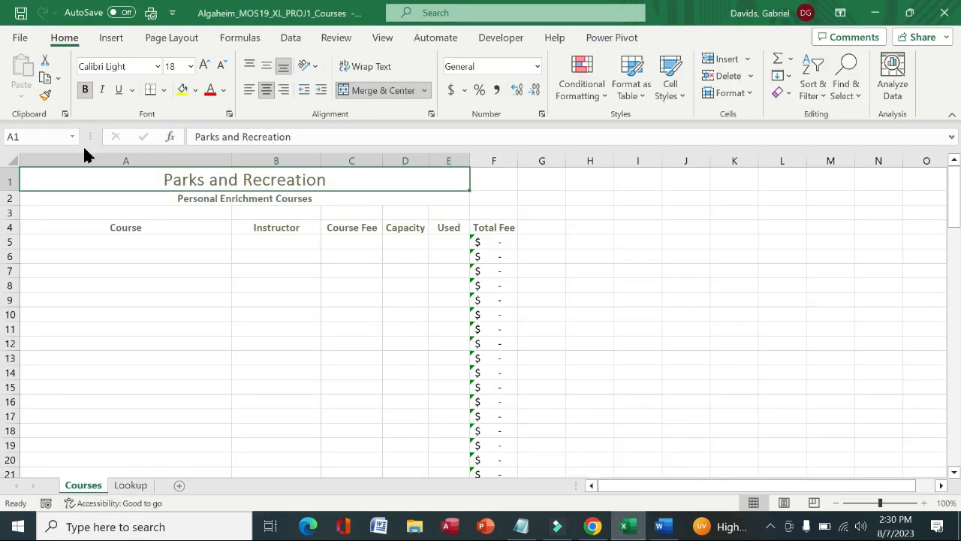
left_click(291, 37)
left_click(21, 94)
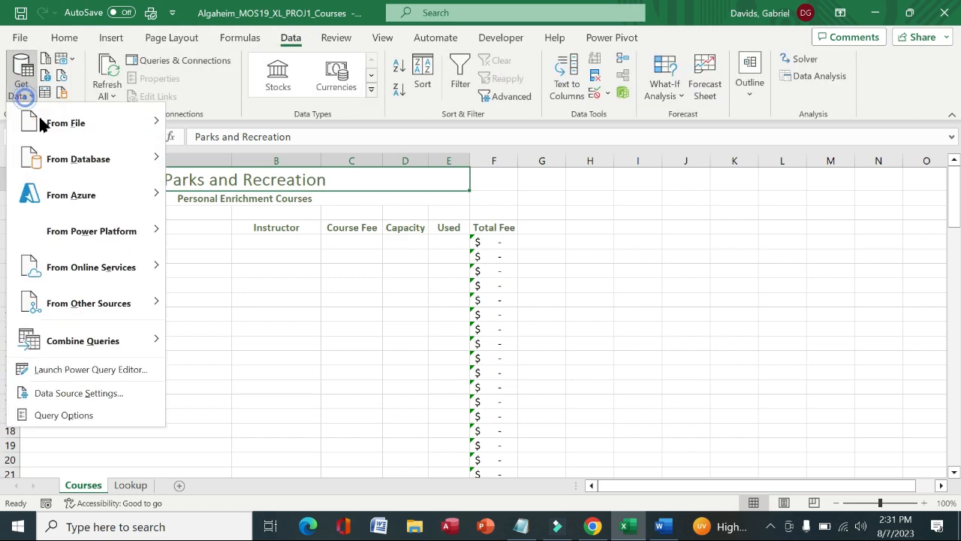
mouse_move(158, 123)
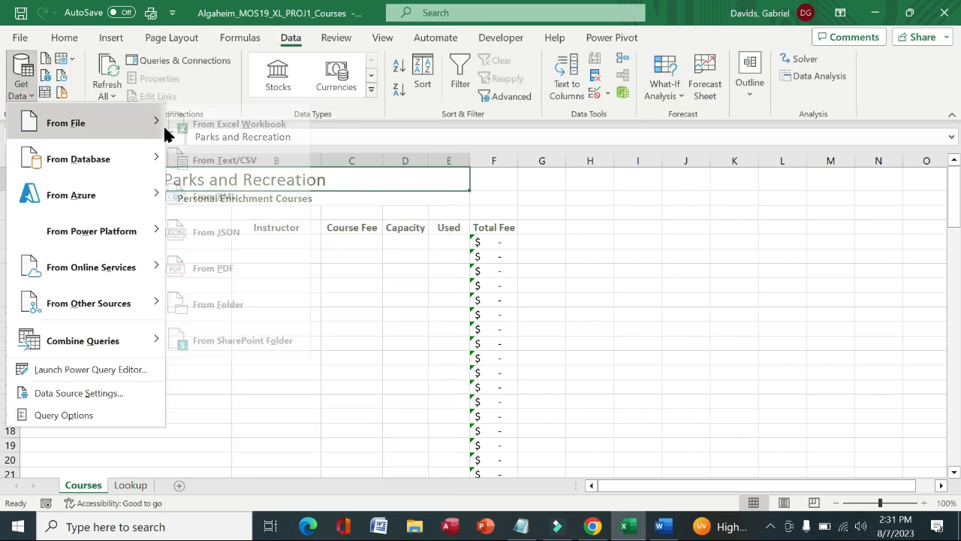
left_click(269, 163)
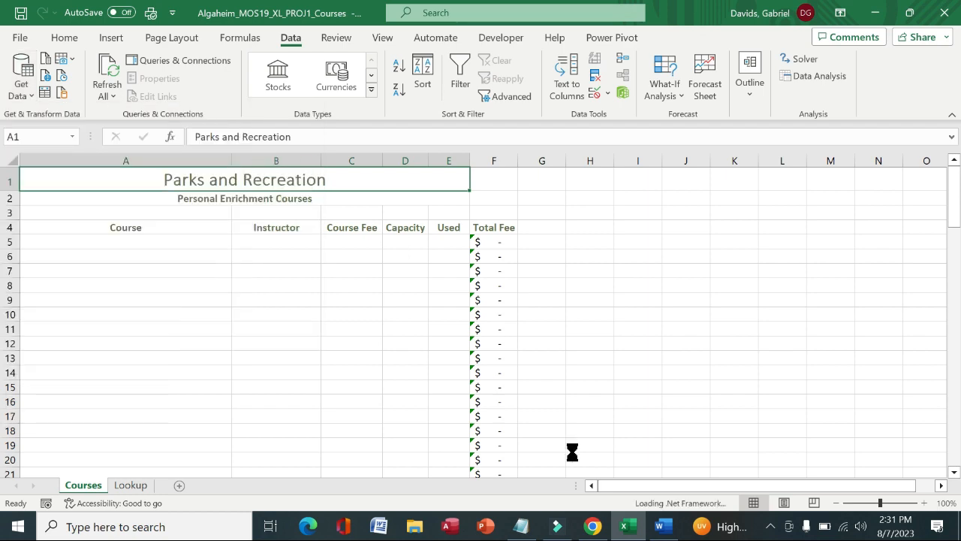
left_click(660, 527)
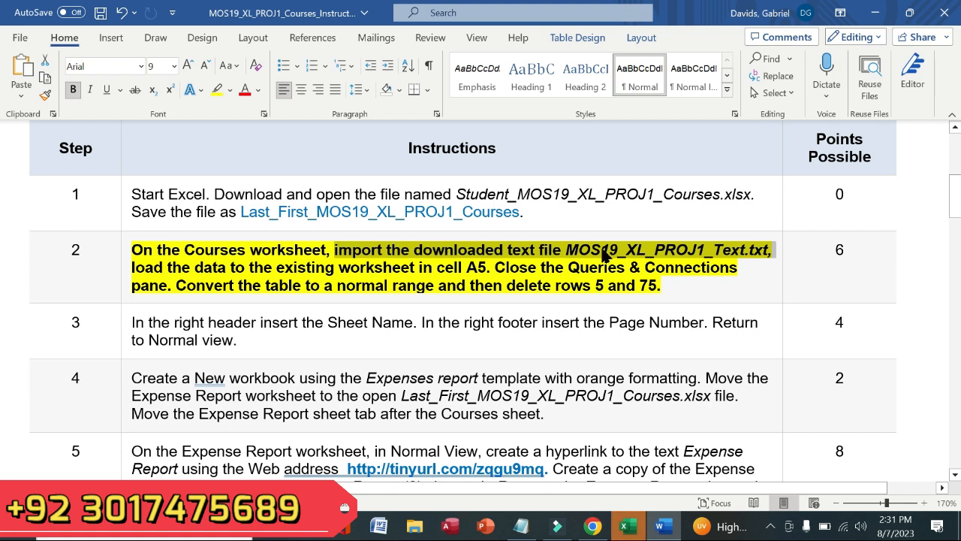
left_click(629, 528)
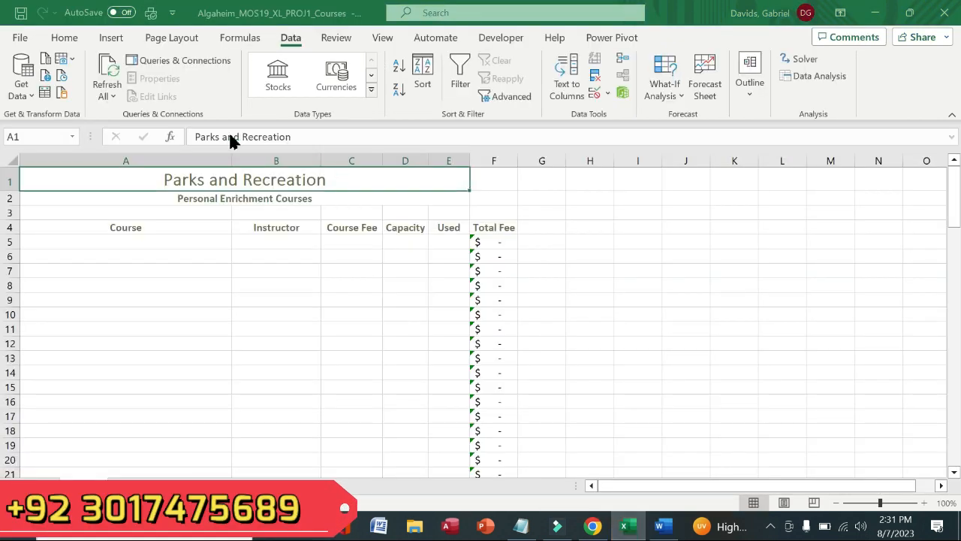
left_click(58, 57)
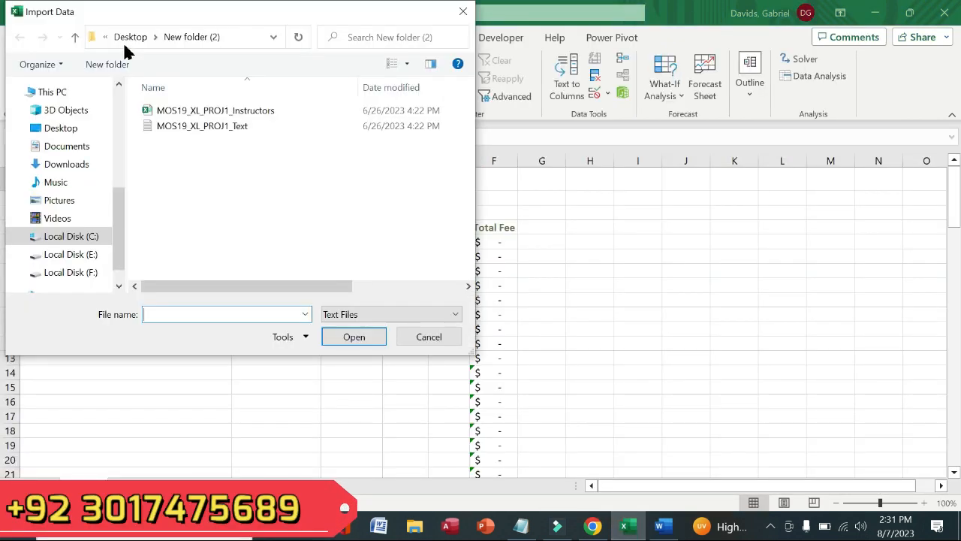
double_click(210, 129)
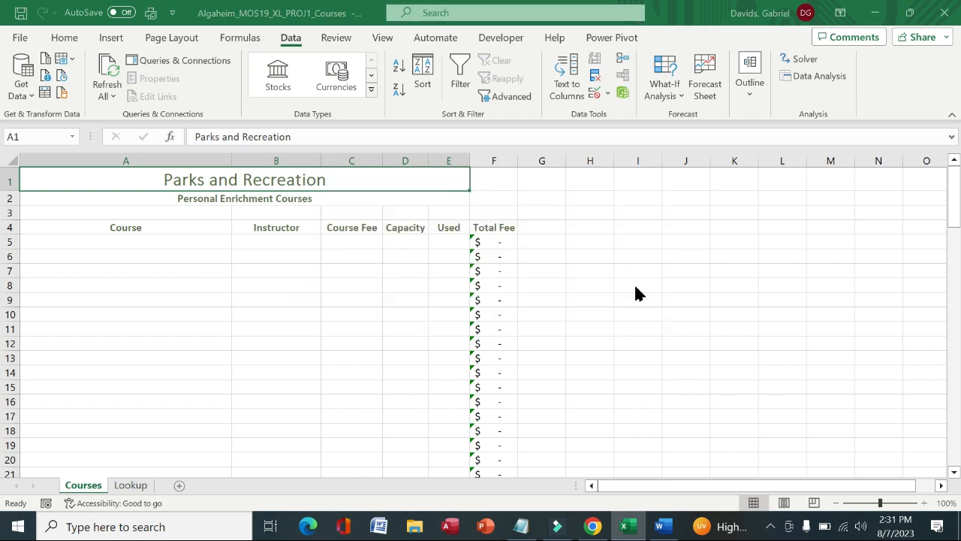
Check the load location in Word, load the data as a table into the existing Courses worksheet at A5, and close the Queries & Connections pane.
left_click(664, 527)
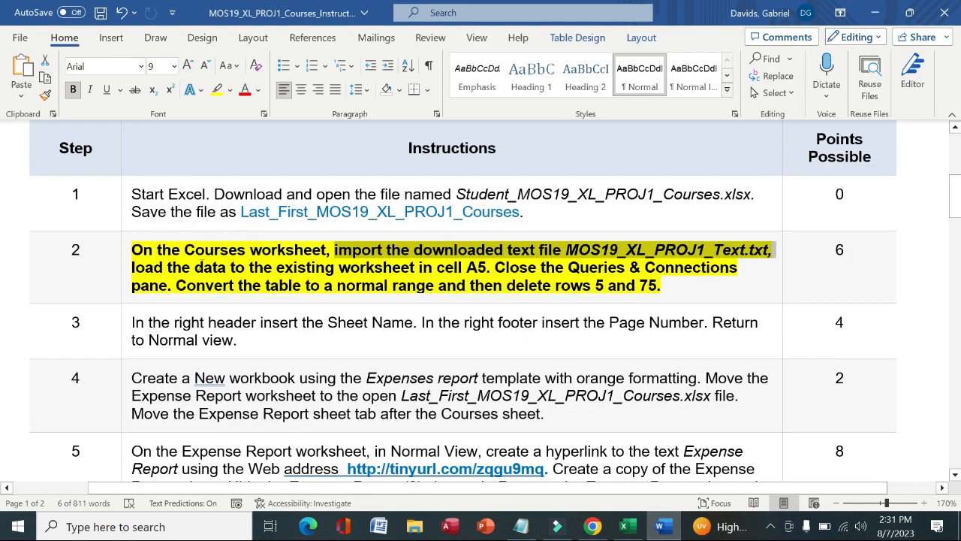
left_click(493, 267)
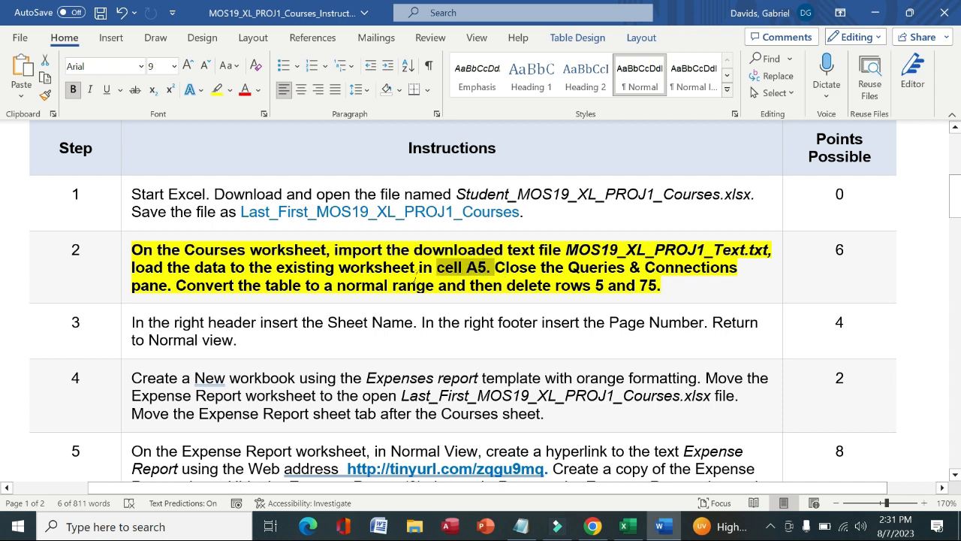
left_click_drag(416, 279, 220, 259)
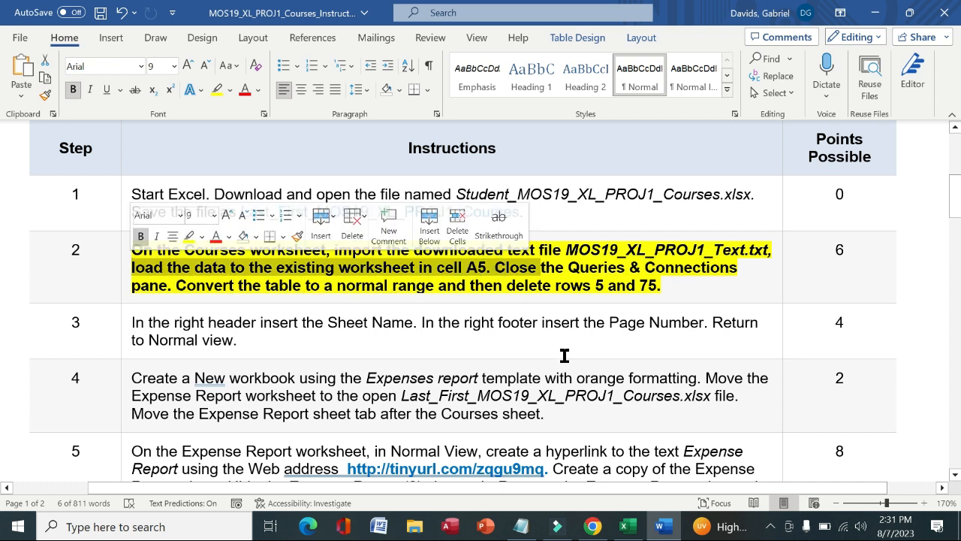
left_click(630, 528)
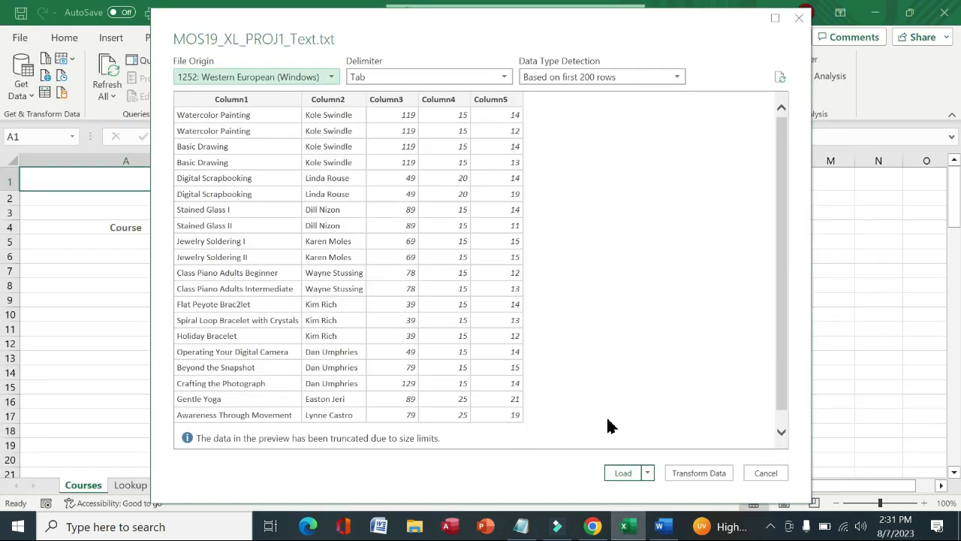
left_click(648, 473)
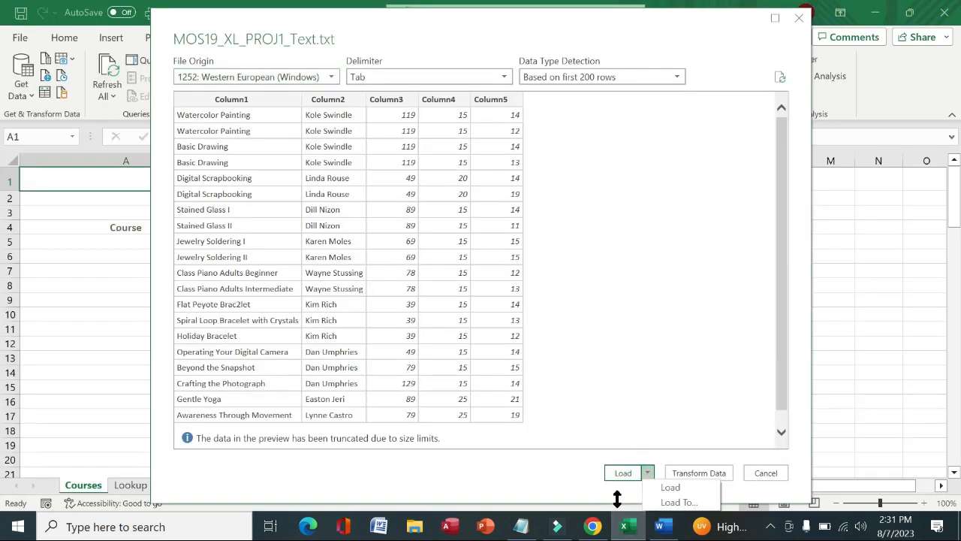
left_click(673, 503)
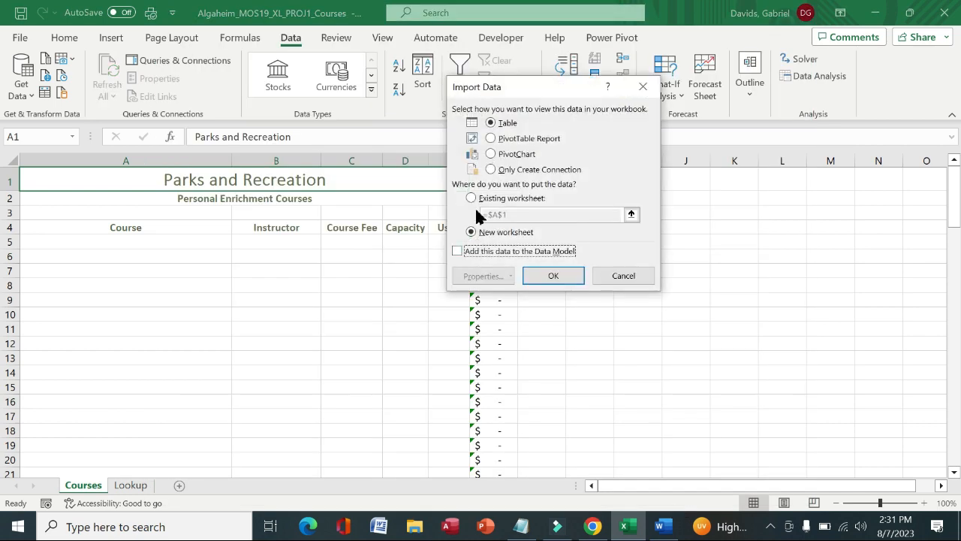
left_click(471, 198)
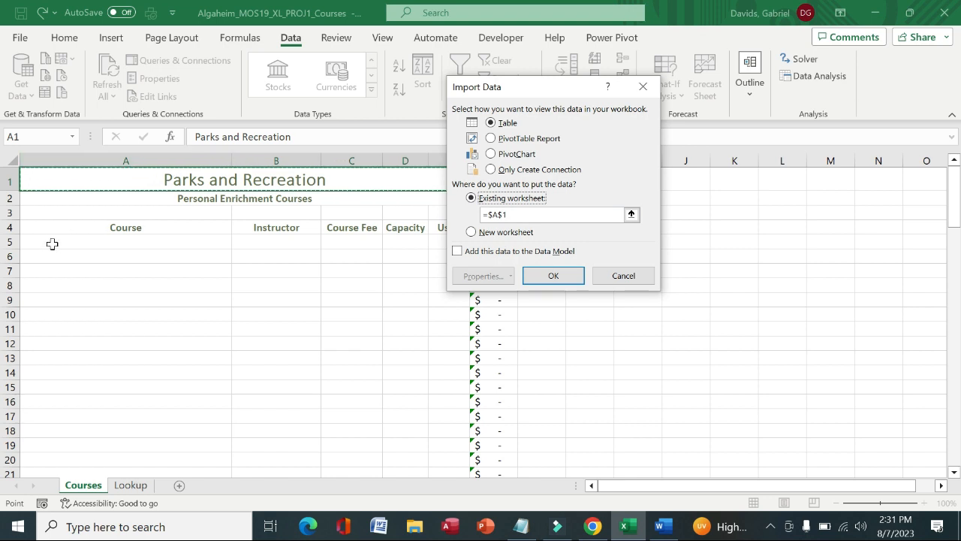
left_click(52, 243)
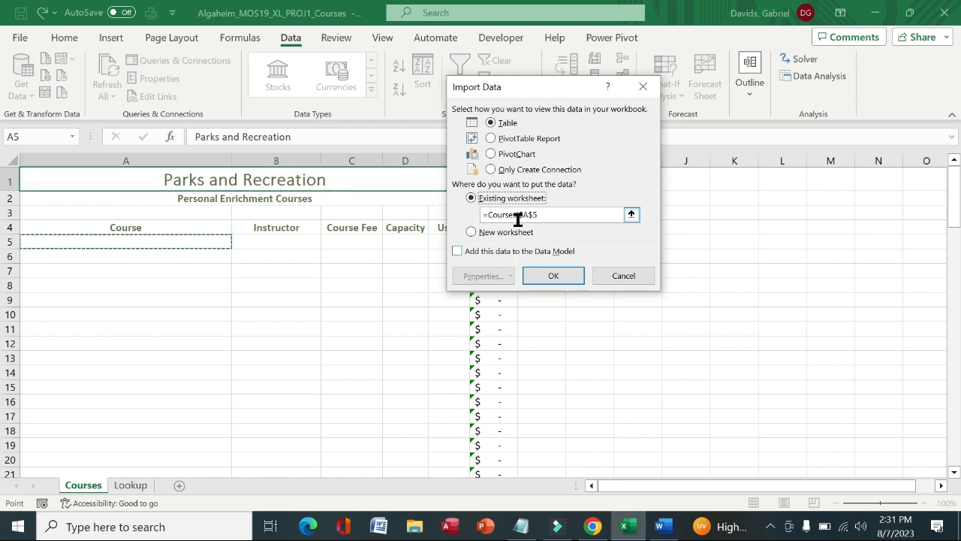
left_click(573, 275)
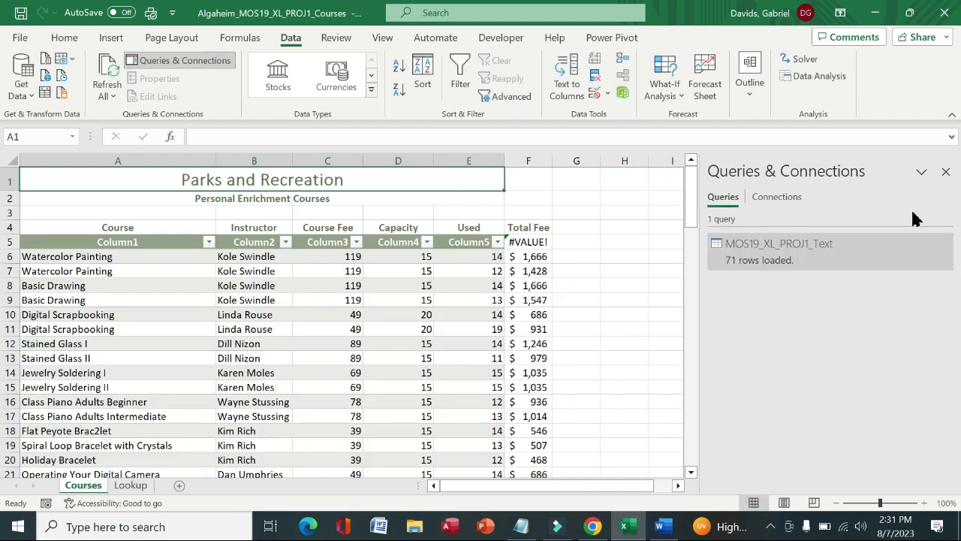
left_click(946, 172)
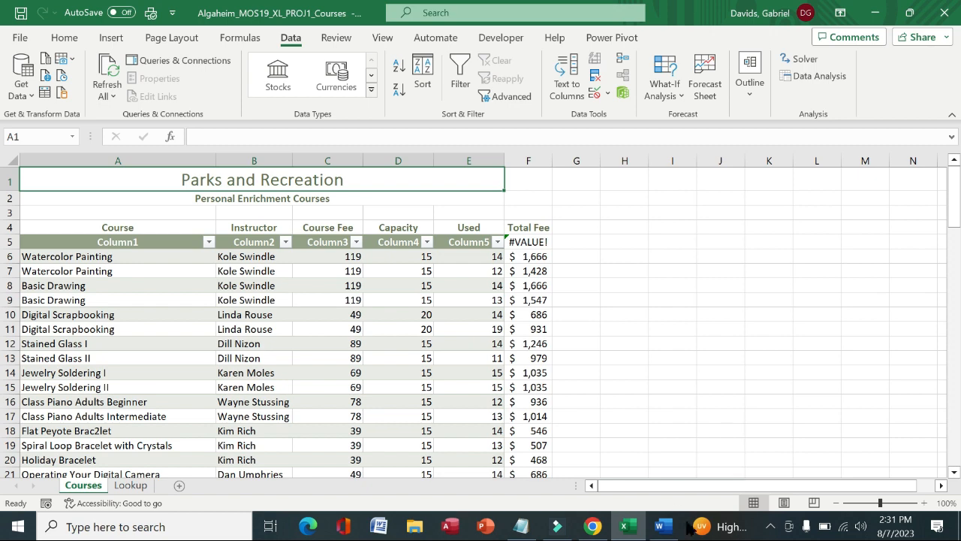
Review the rest of step 2 in Word, and in Excel convert the imported table on the Courses worksheet to a normal range.
left_click(659, 525)
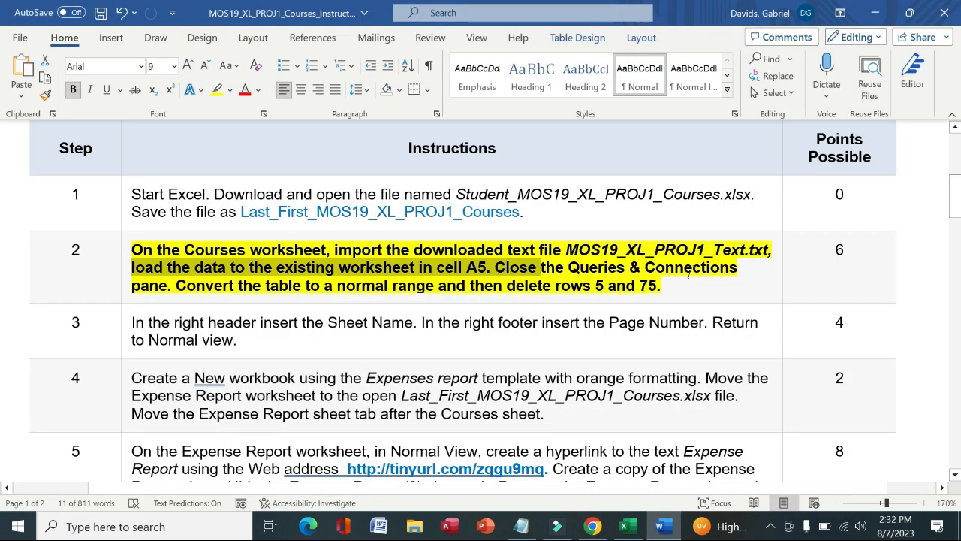
left_click_drag(175, 286, 611, 297)
left_click(562, 286)
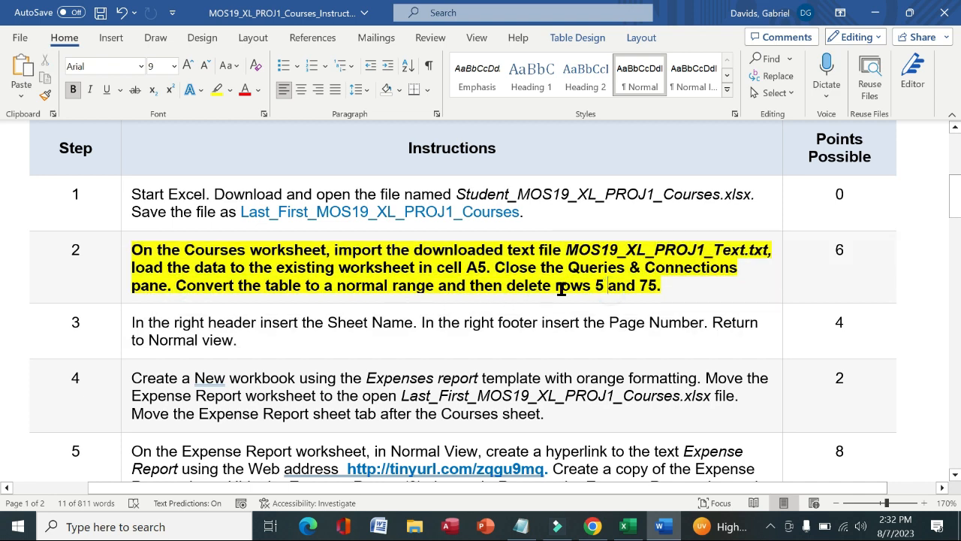
left_click_drag(180, 285, 434, 286)
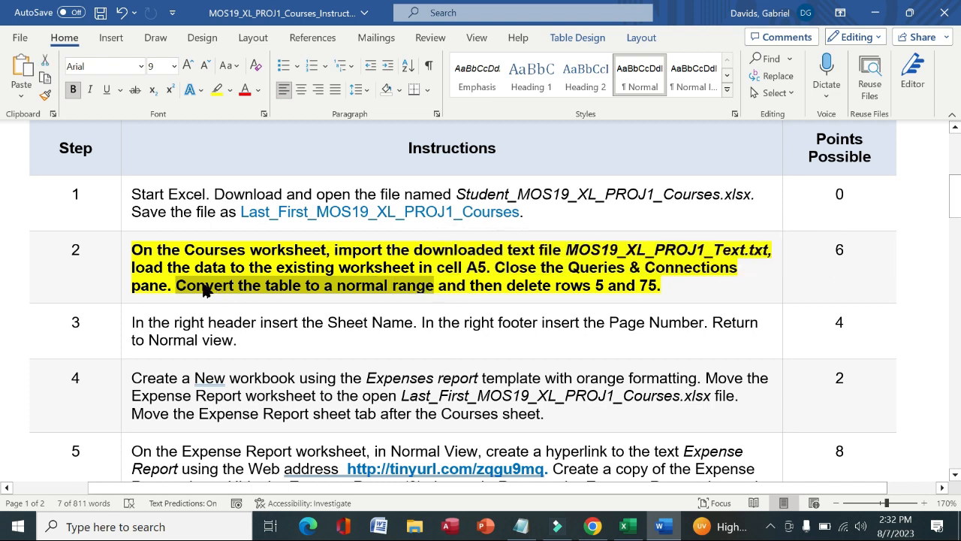
left_click(628, 527)
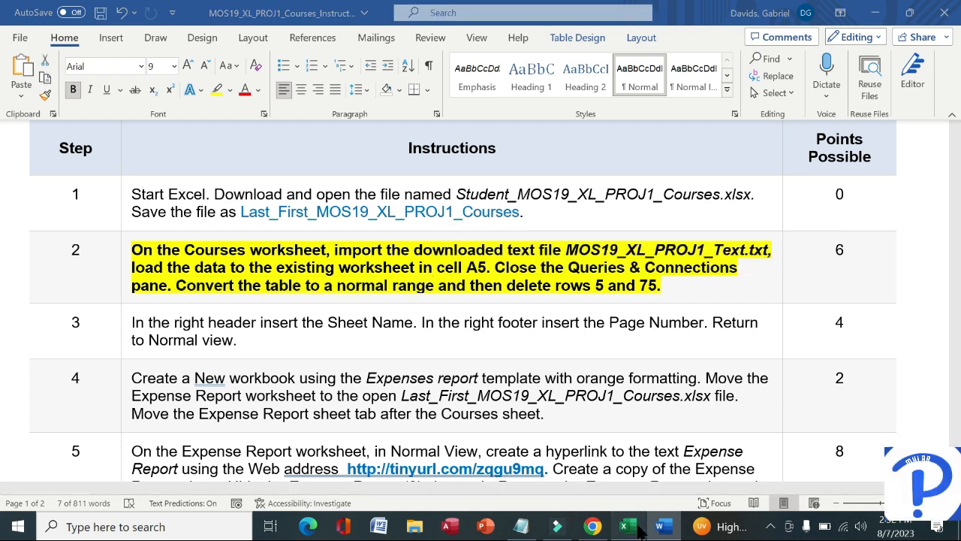
left_click(283, 275)
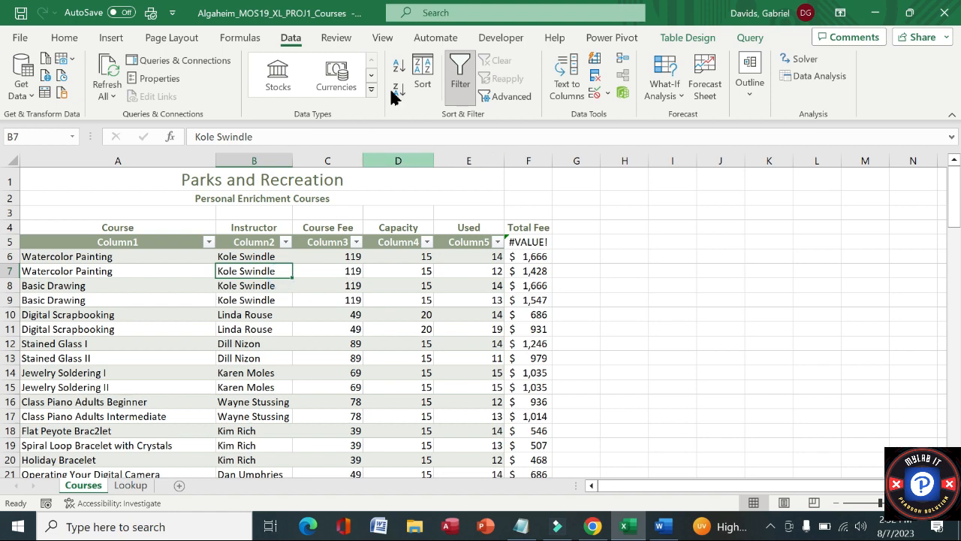
left_click(714, 44)
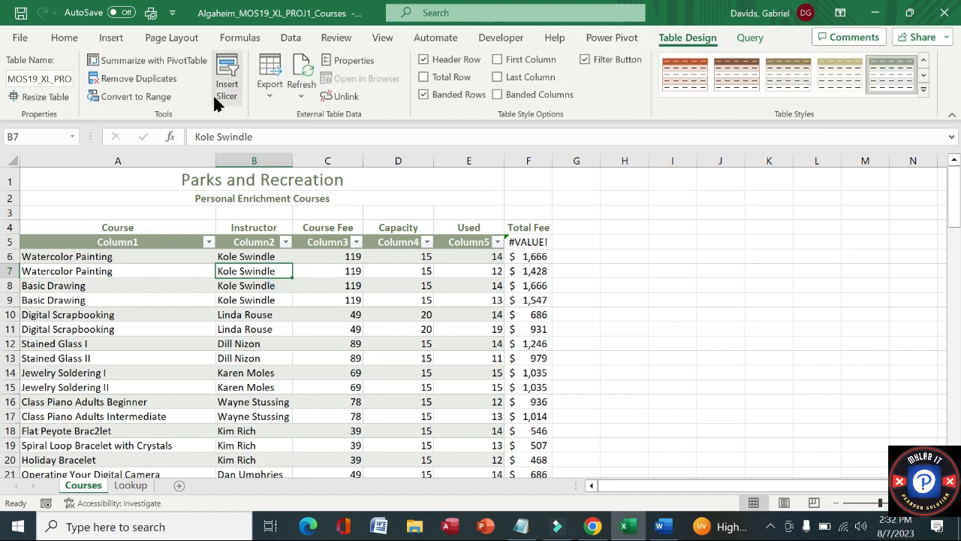
left_click(157, 98)
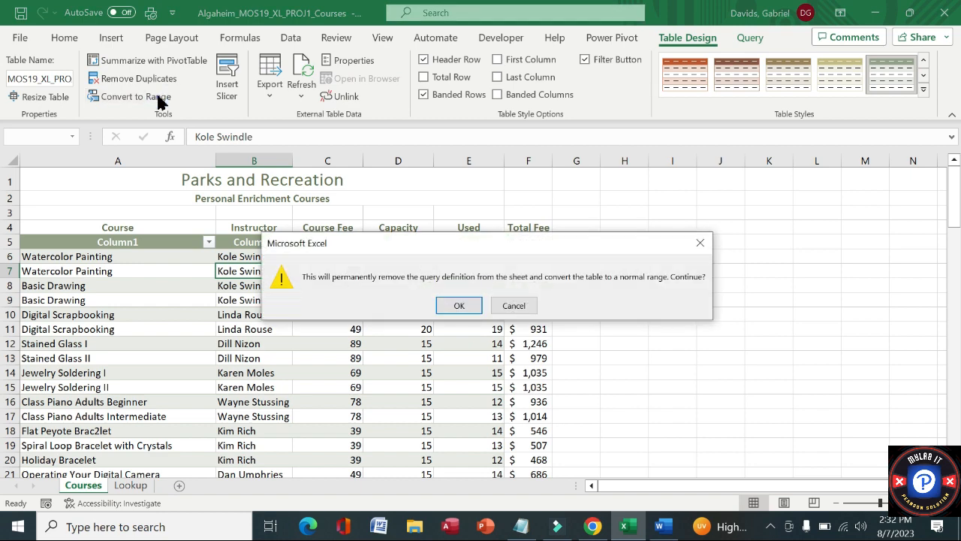
left_click(459, 307)
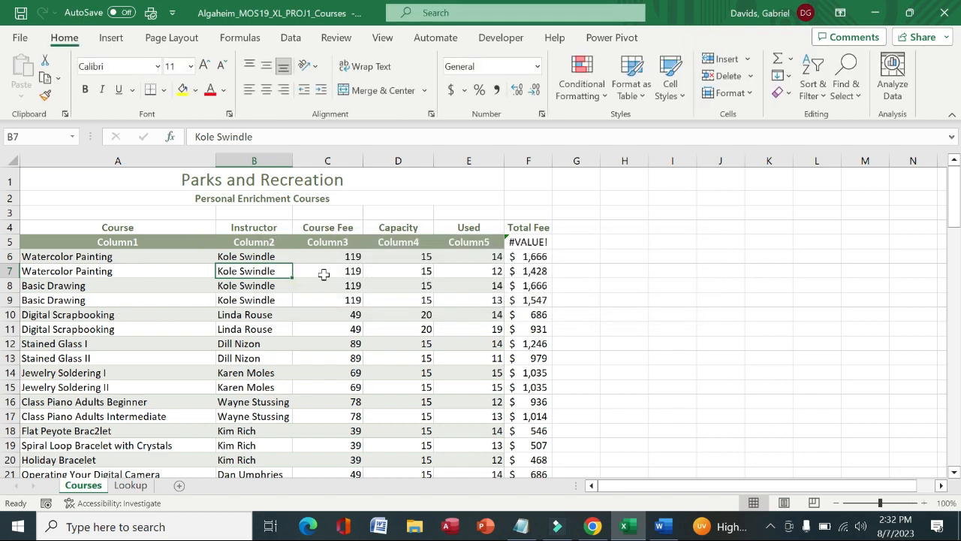
Read the row deletion instruction at the end of step 2 in Word, and in Excel delete row 5 of the Courses worksheet.
left_click(663, 527)
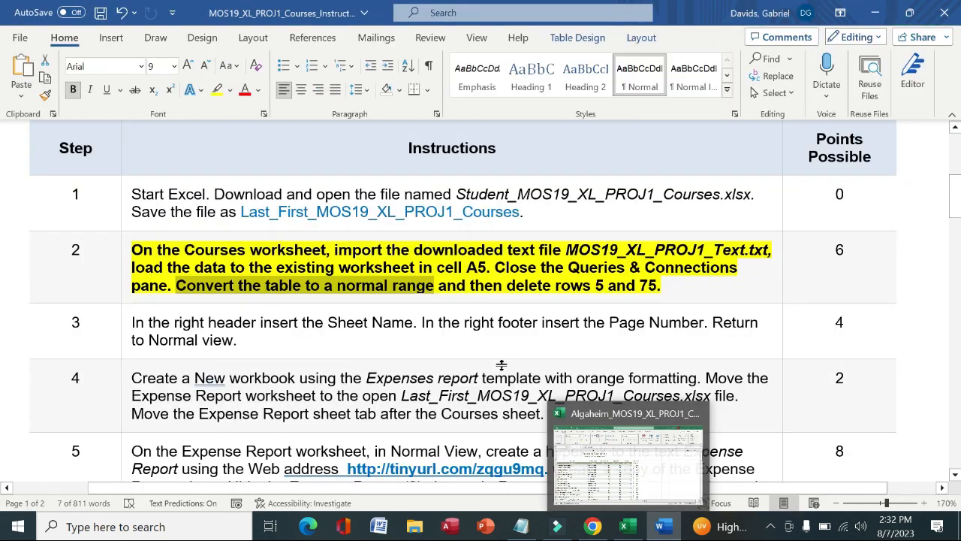
left_click_drag(438, 286, 639, 281)
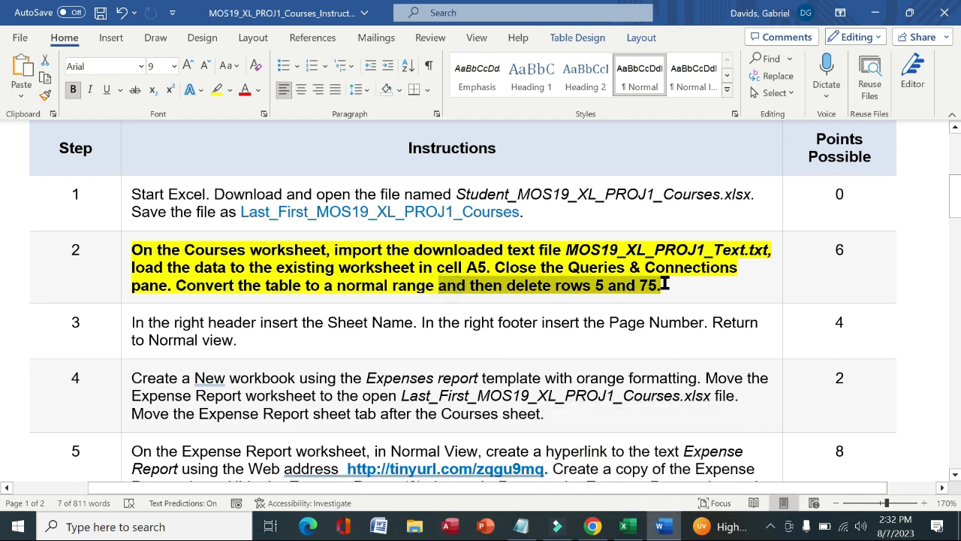
left_click(624, 527)
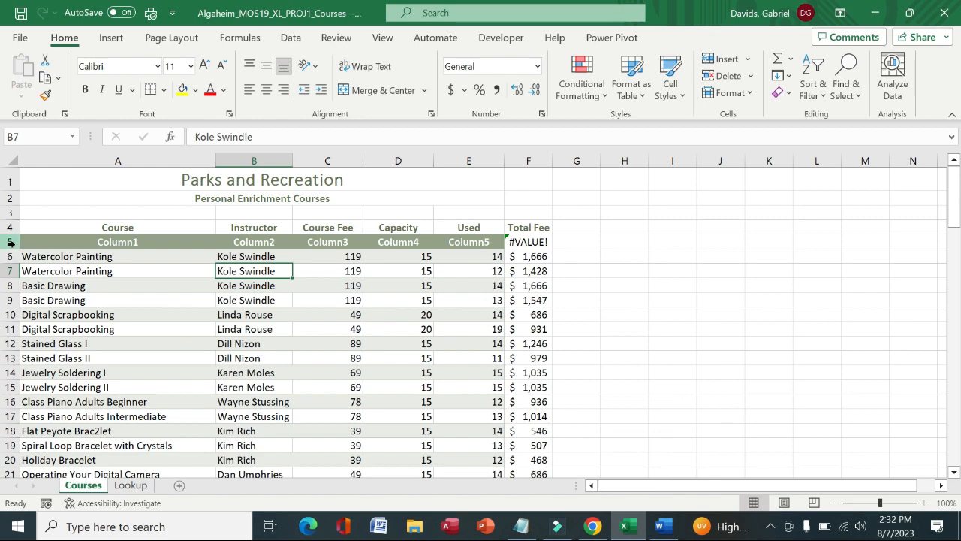
left_click(10, 241)
right_click(11, 245)
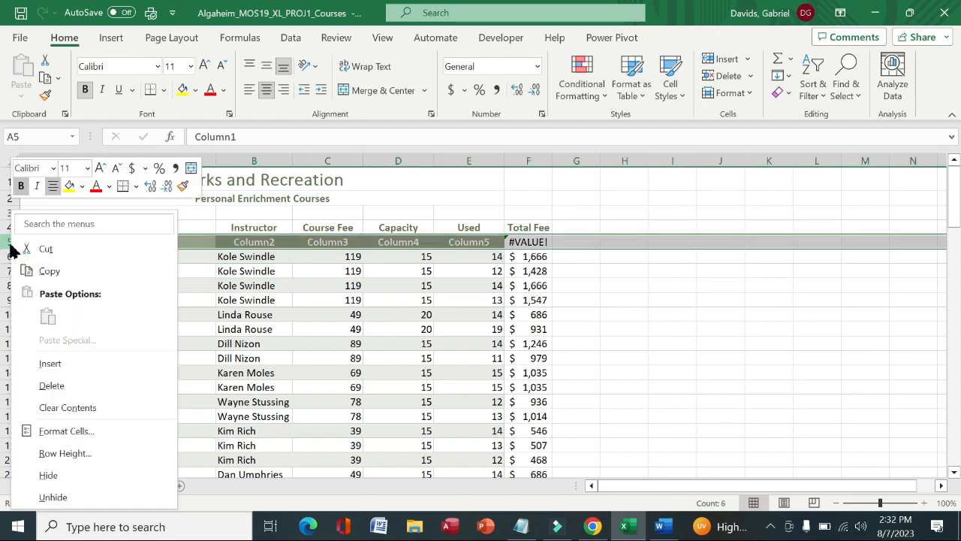
left_click(52, 385)
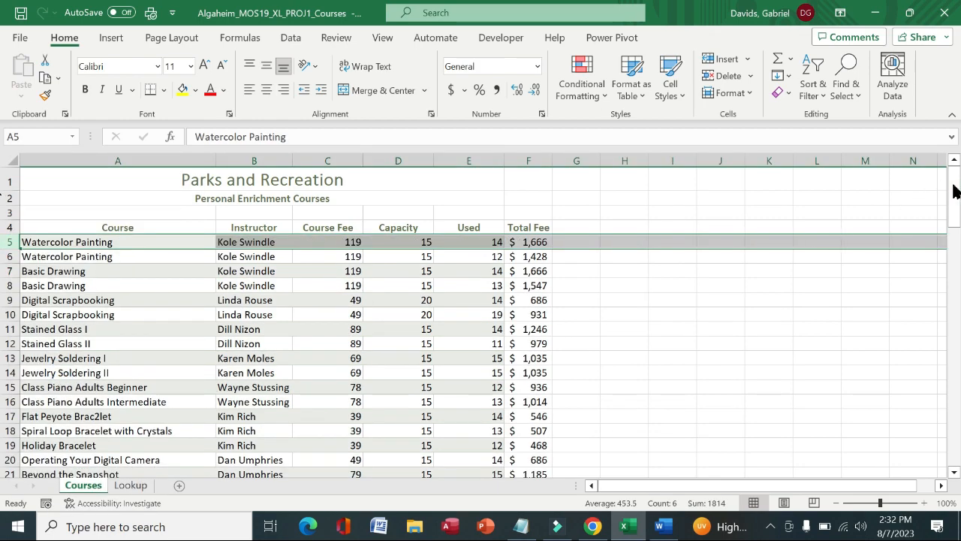
Delete row 75 below the last course entry on the Courses worksheet.
left_click_drag(954, 191, 959, 376)
left_click(11, 337)
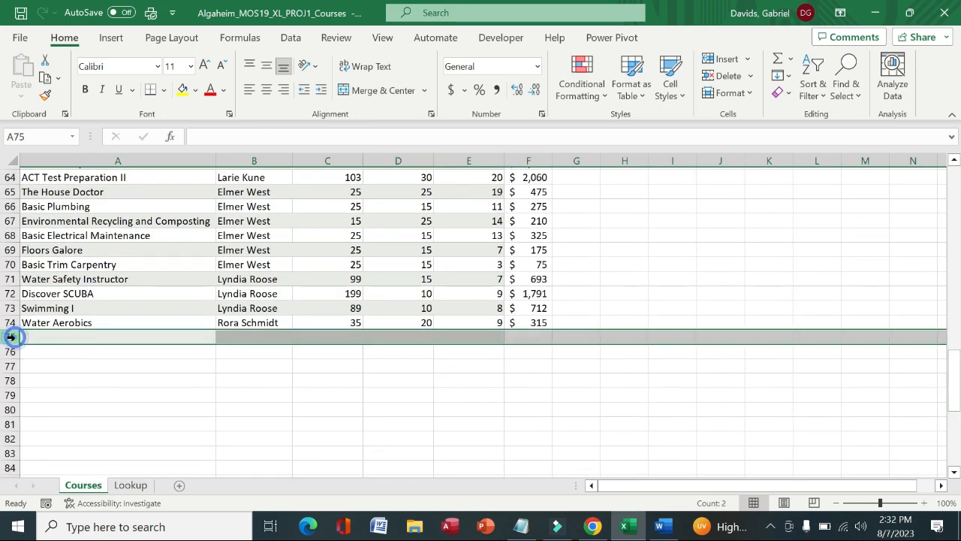
right_click(11, 337)
left_click(51, 217)
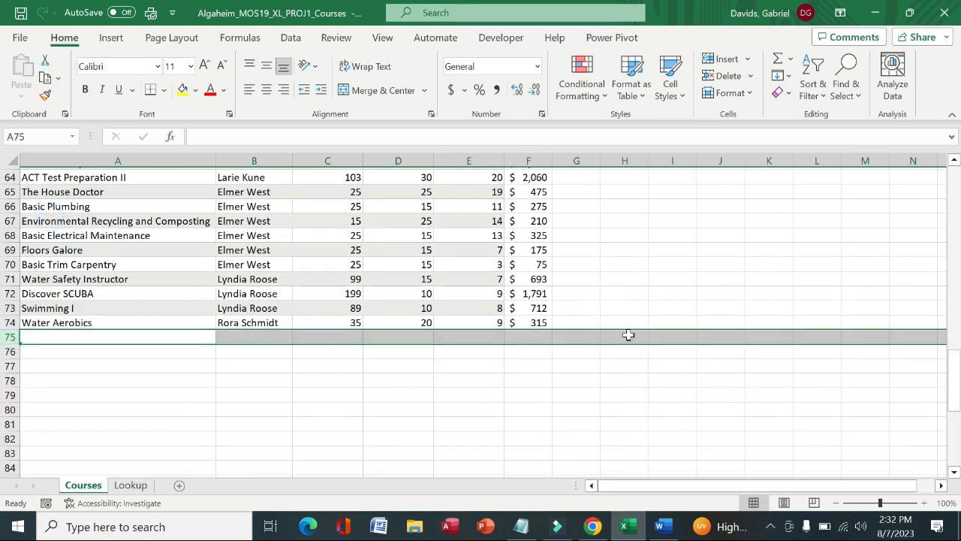
left_click_drag(955, 371, 956, 173)
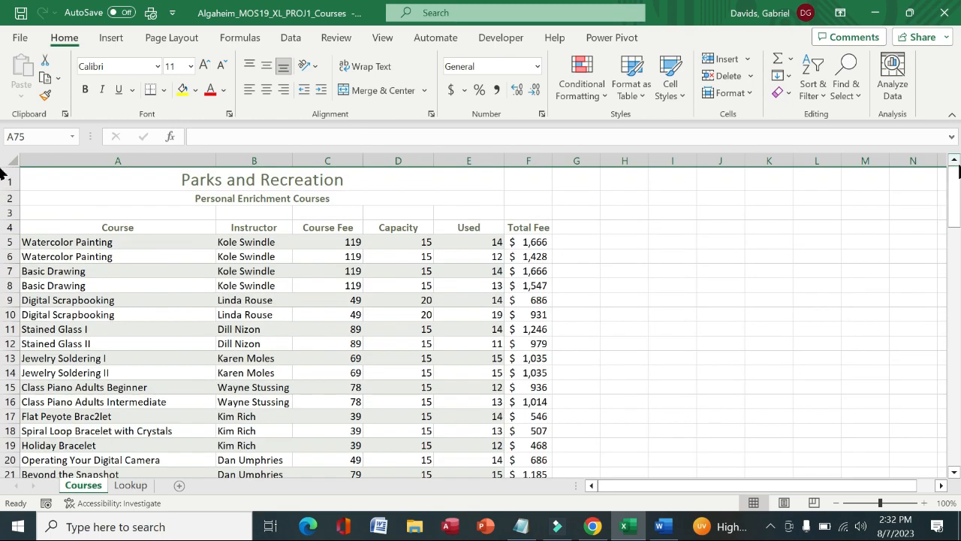
In the Word instructions, remove bold and highlighting from step 2's text, and make step 3's text bold with yellow highlighting.
left_click(660, 525)
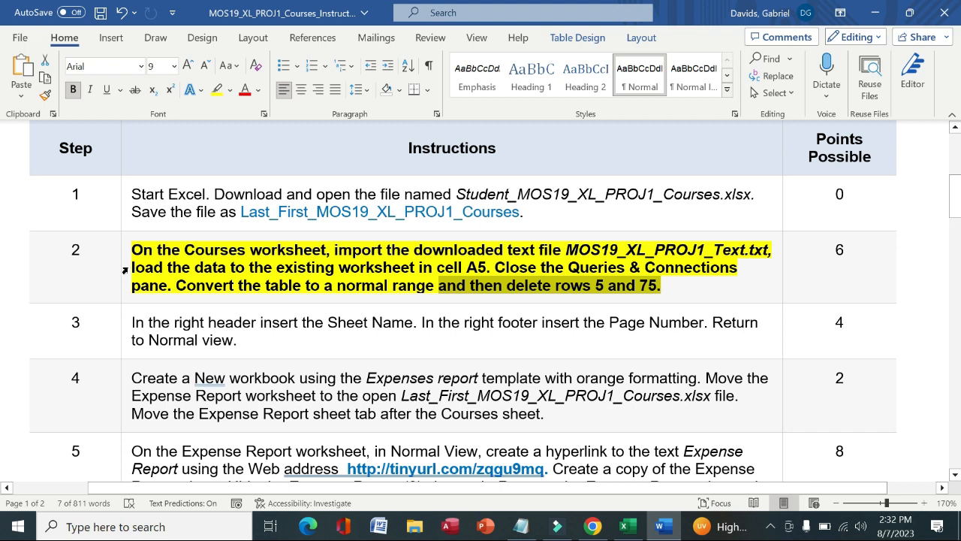
left_click(125, 270)
left_click(135, 243)
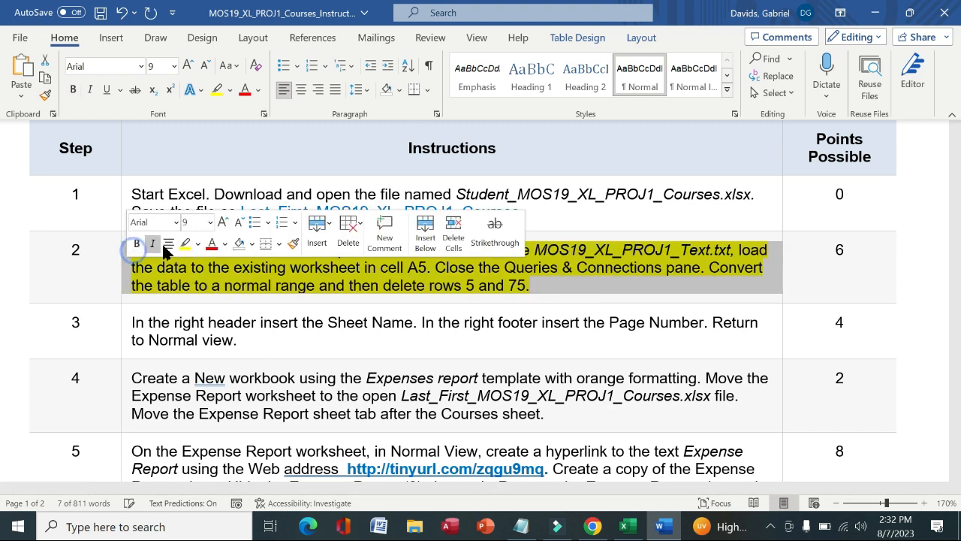
left_click(185, 244)
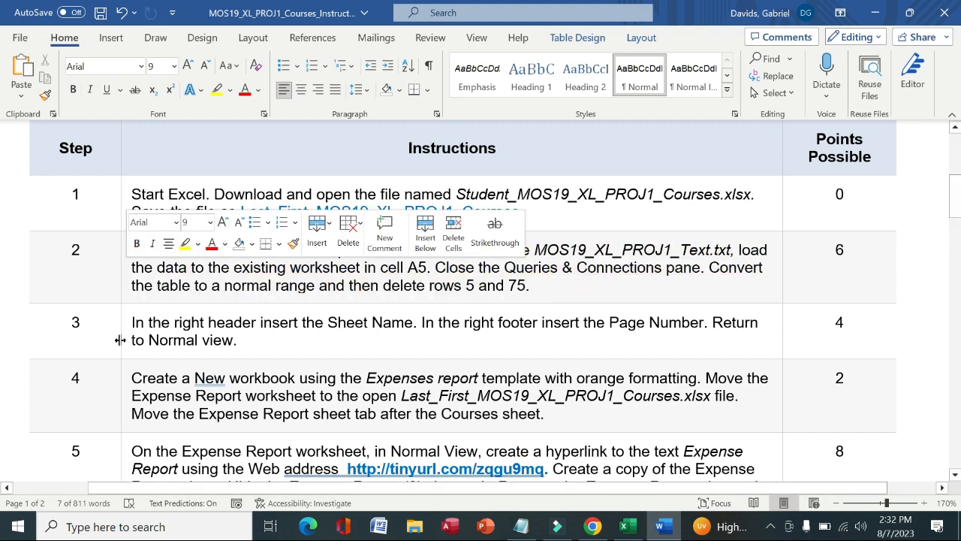
left_click(122, 339)
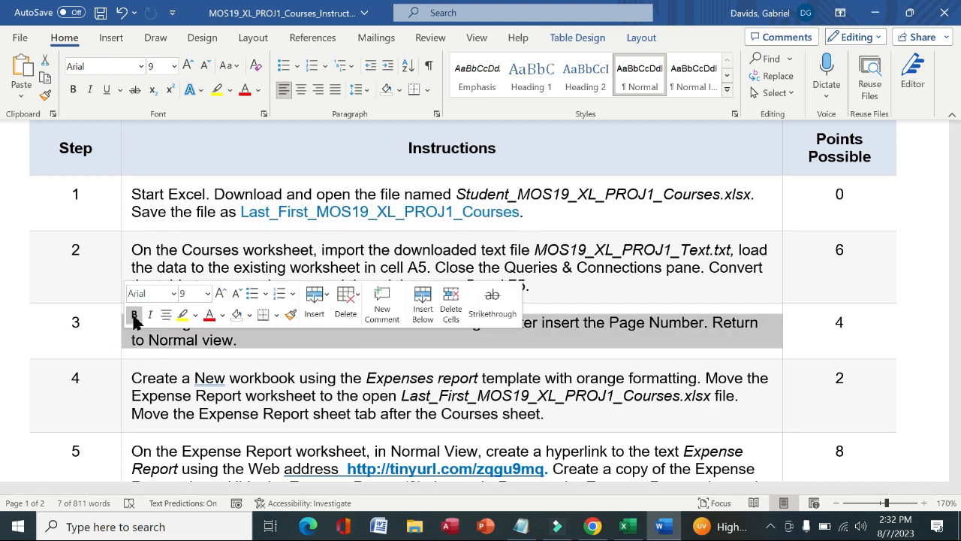
left_click(134, 315)
left_click(183, 314)
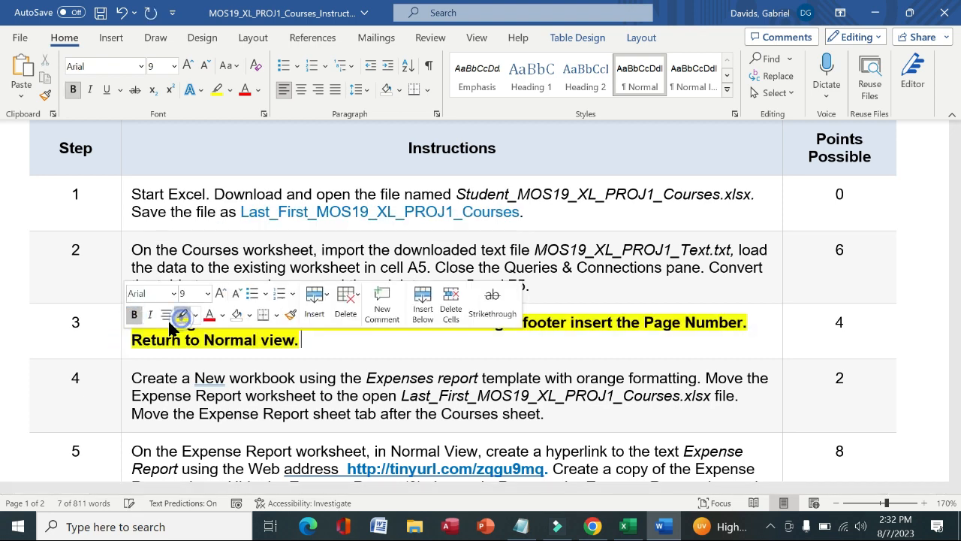
left_click_drag(102, 340, 129, 325)
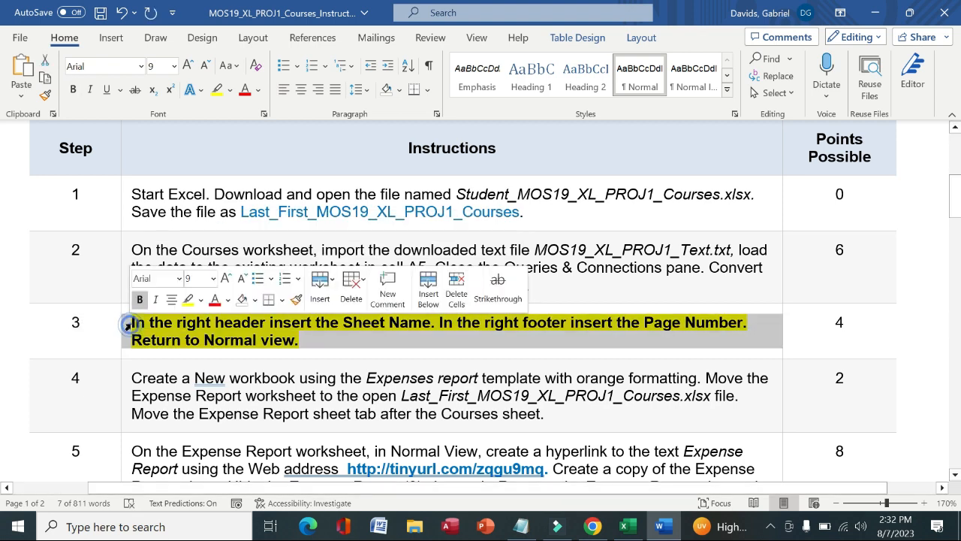
left_click(109, 335)
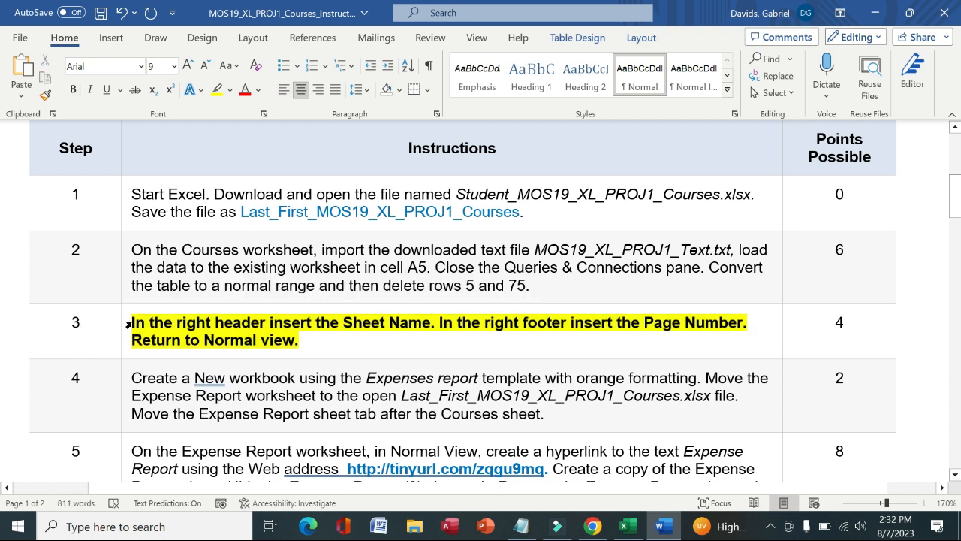
Read the header instruction in step 3, and in Excel insert the sheet name in the right section of the Courses worksheet's custom header.
left_click_drag(133, 322, 417, 312)
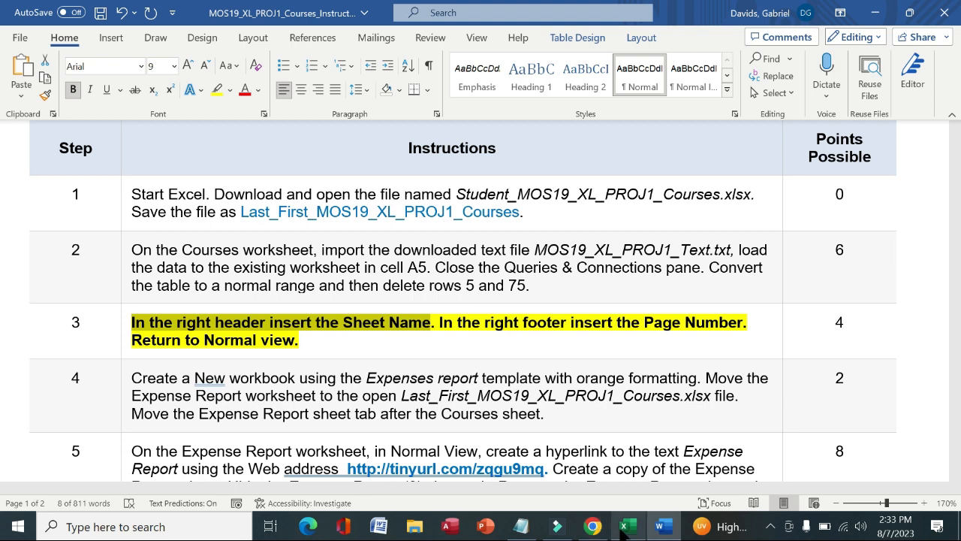
left_click(624, 526)
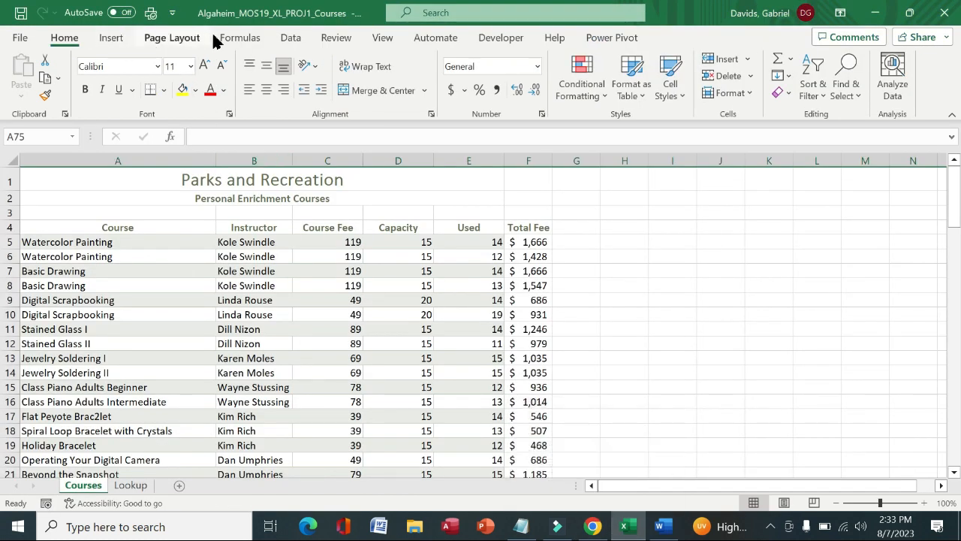
left_click(186, 40)
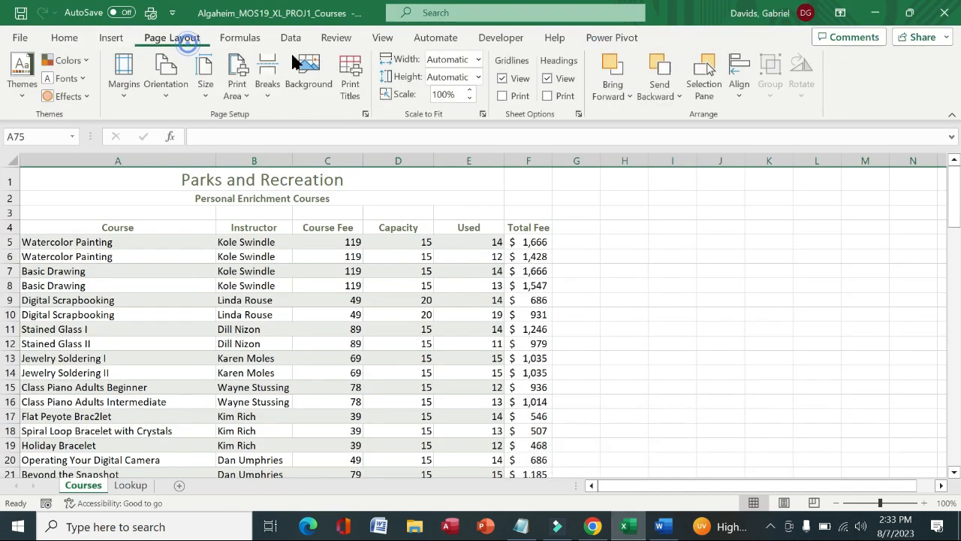
left_click(366, 115)
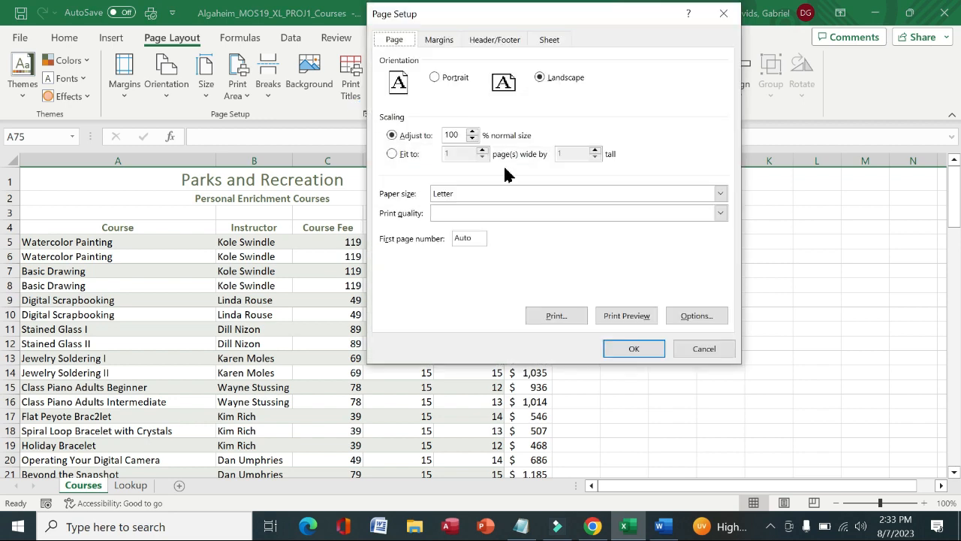
left_click(508, 42)
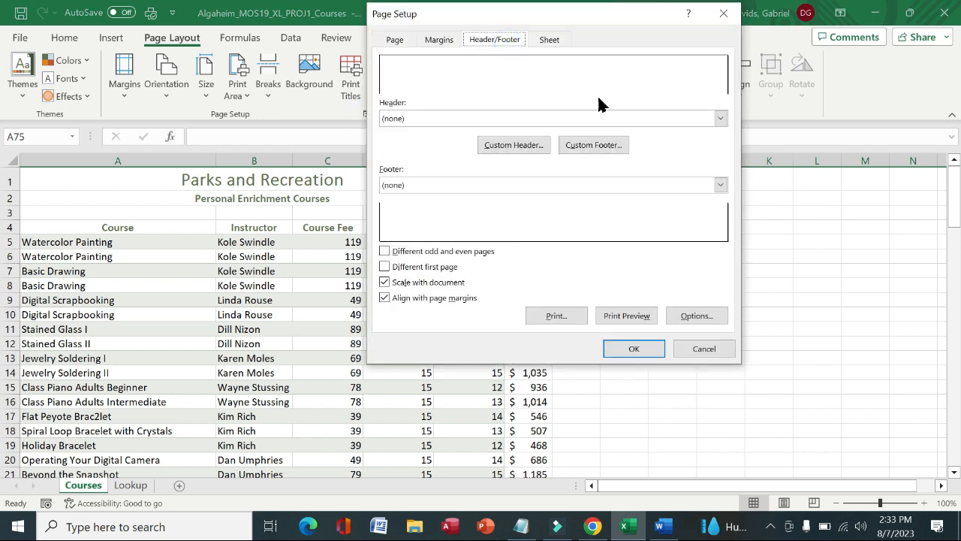
left_click(508, 150)
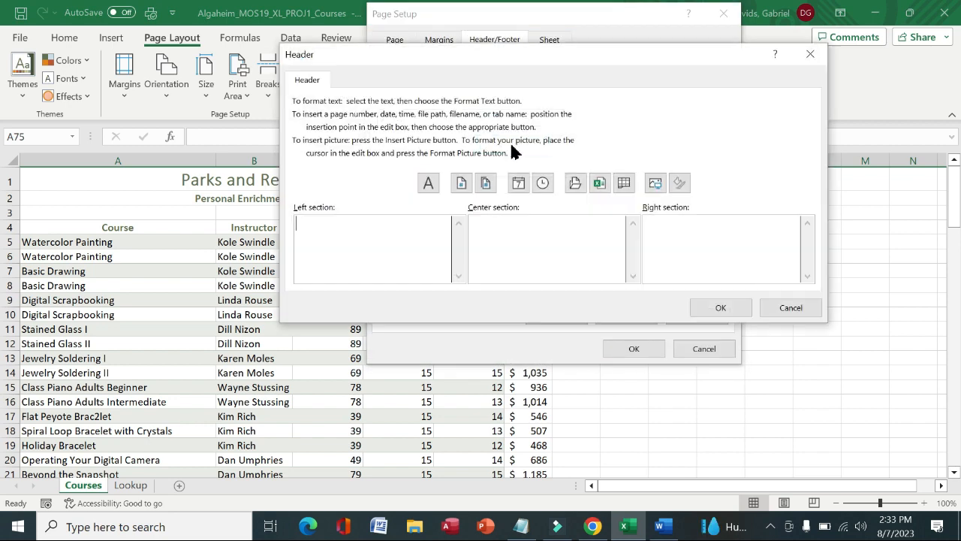
left_click(692, 238)
left_click(625, 183)
left_click(721, 308)
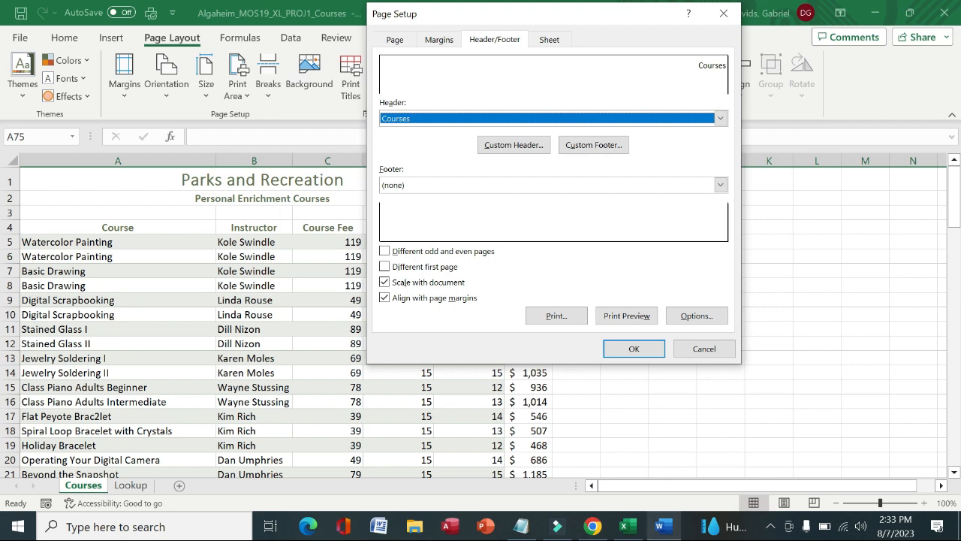
Check the footer instruction in Word, insert the &[Pages] code in the right section of the Courses worksheet's custom footer, and apply the page setup.
mouse_move(659, 525)
left_click(660, 458)
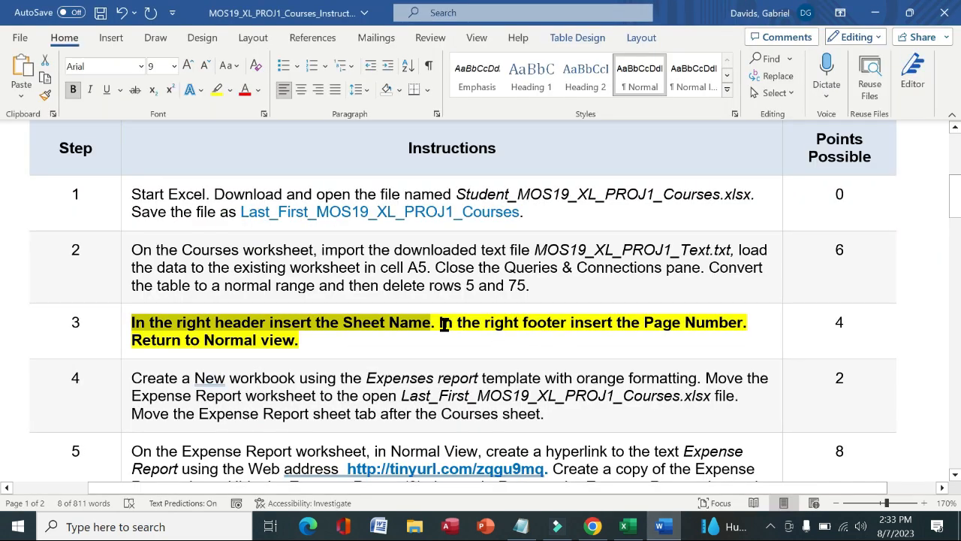
left_click_drag(440, 323, 747, 322)
left_click(623, 526)
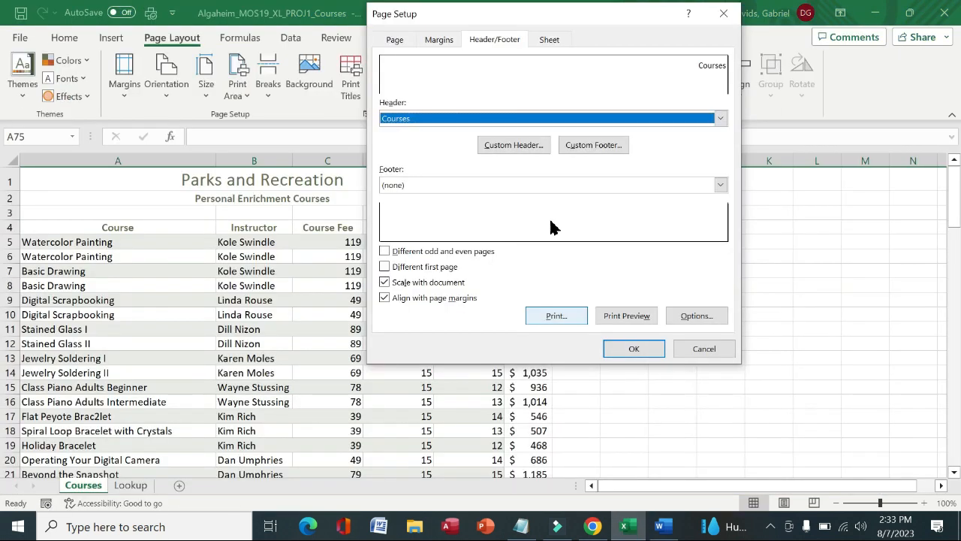
left_click(595, 150)
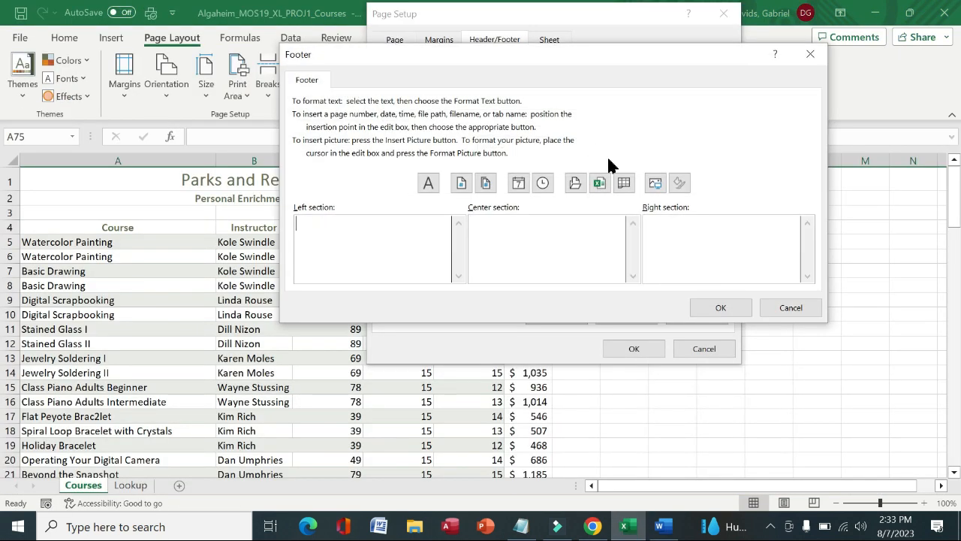
left_click(697, 250)
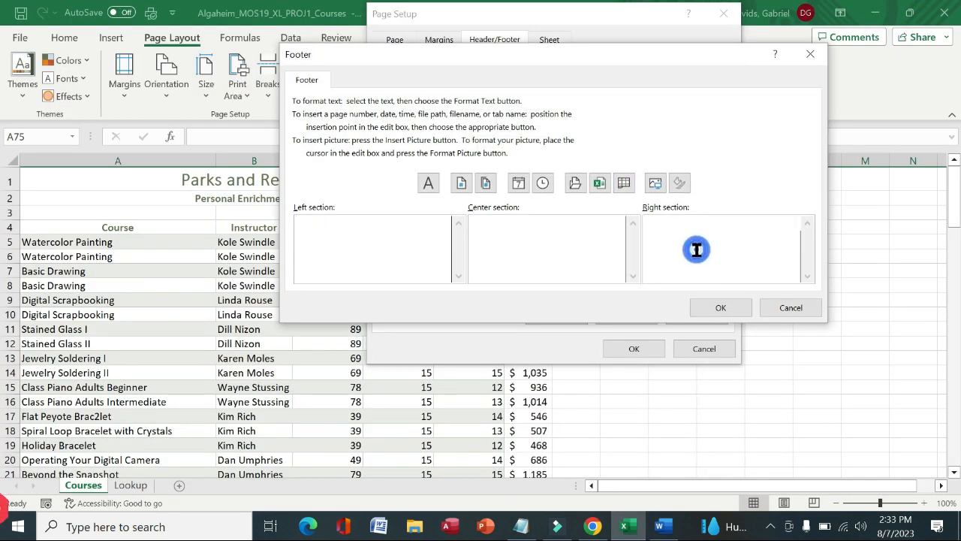
left_click(492, 182)
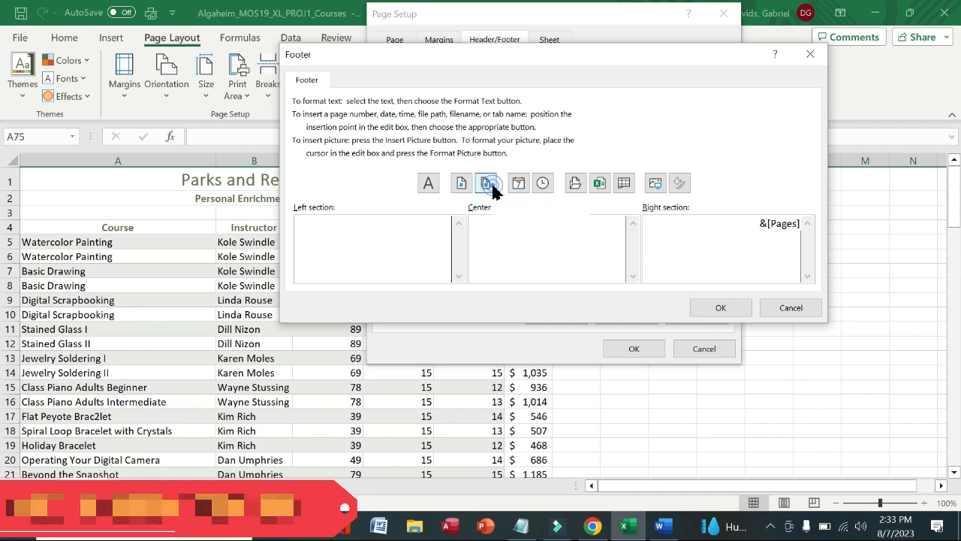
left_click(733, 308)
left_click(652, 349)
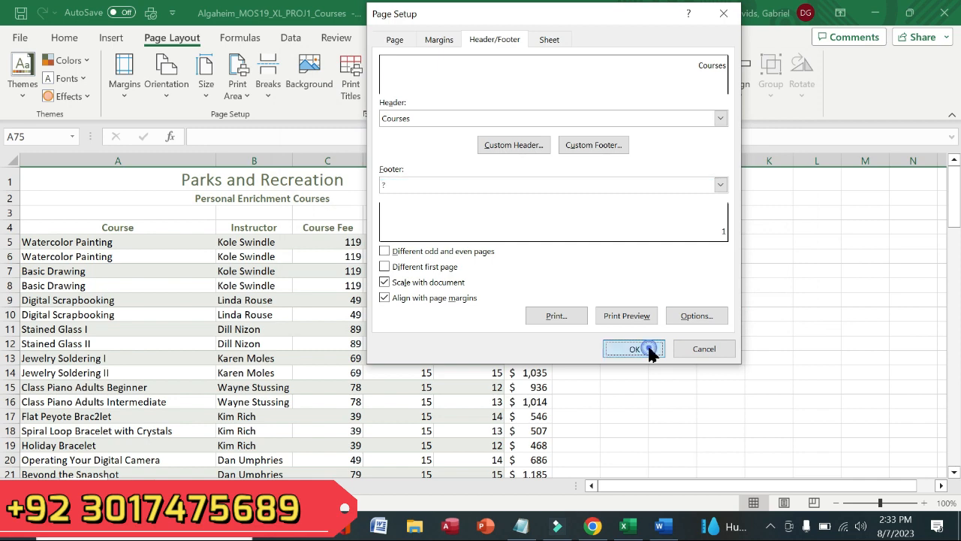
Read the last sentence of step 3 in Word, and in Excel set the Courses worksheet to Normal view.
left_click(666, 524)
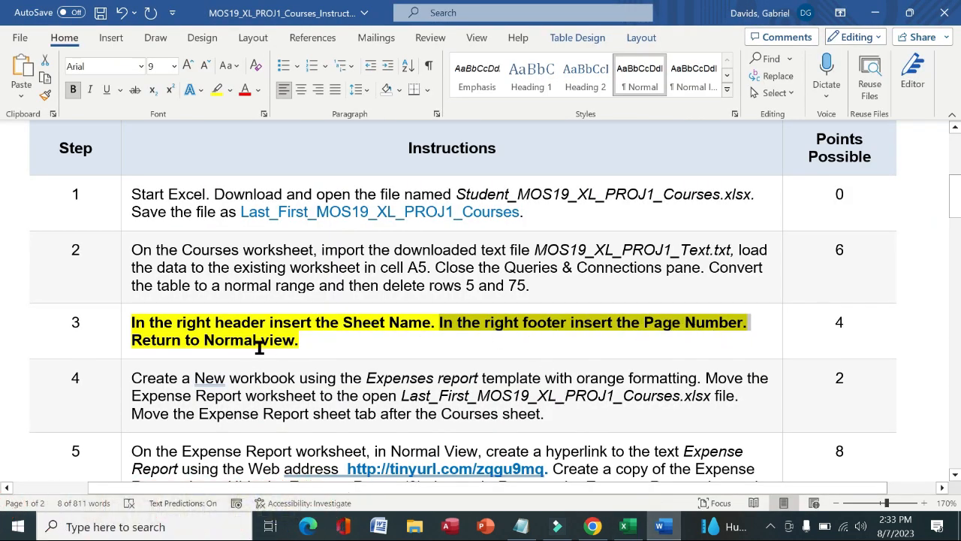
left_click_drag(134, 342, 303, 337)
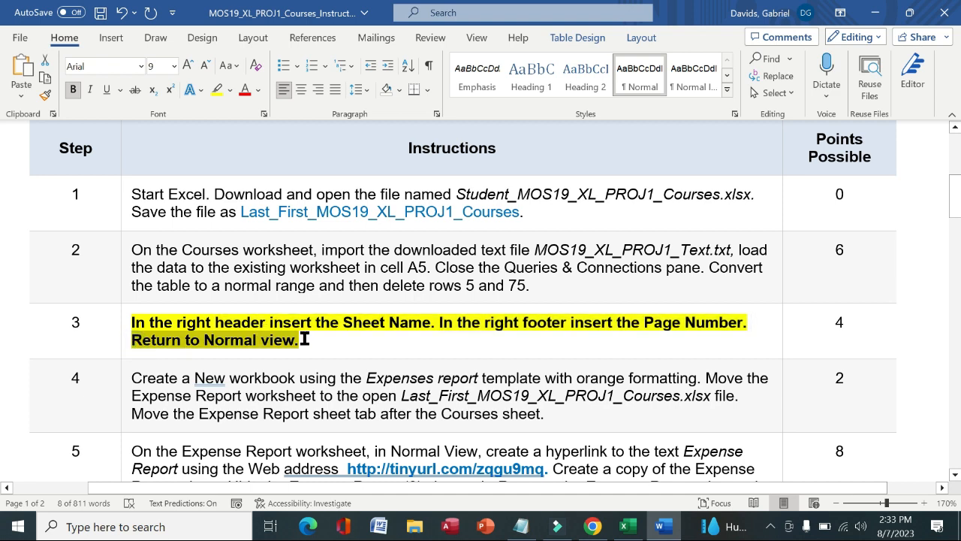
left_click(623, 528)
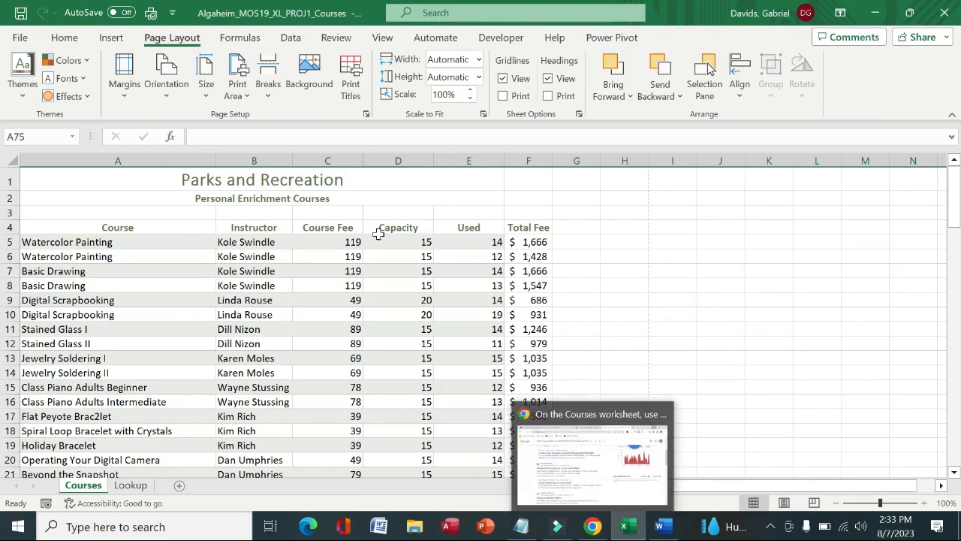
left_click(642, 444)
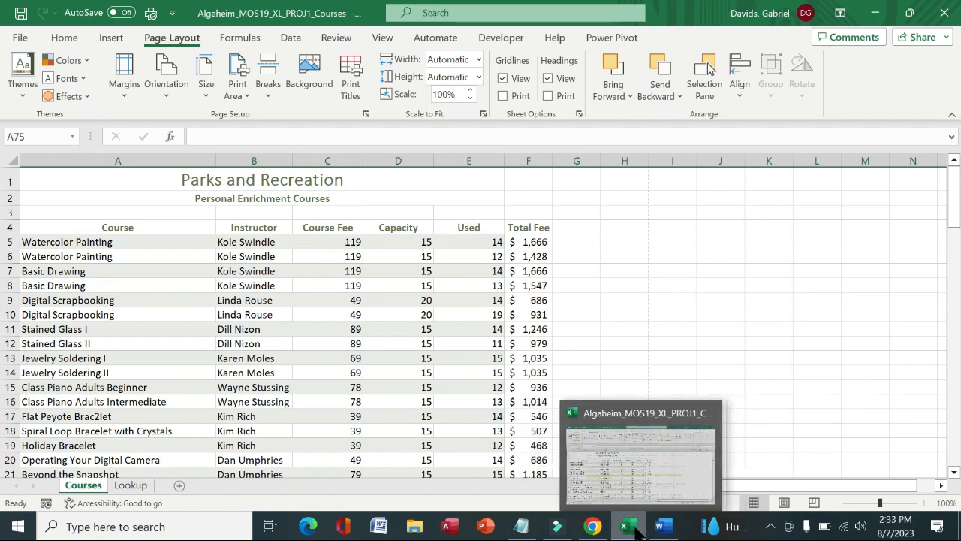
left_click(636, 530)
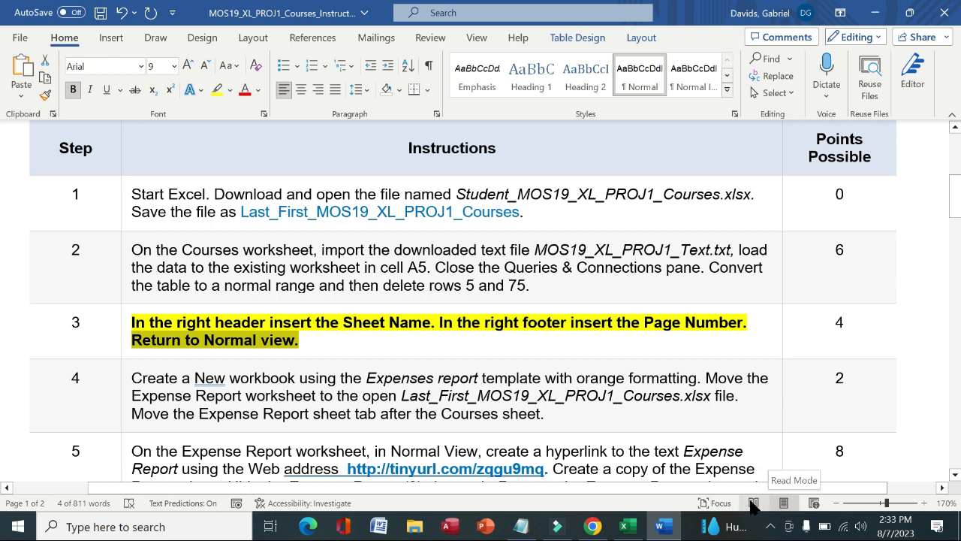
left_click(623, 525)
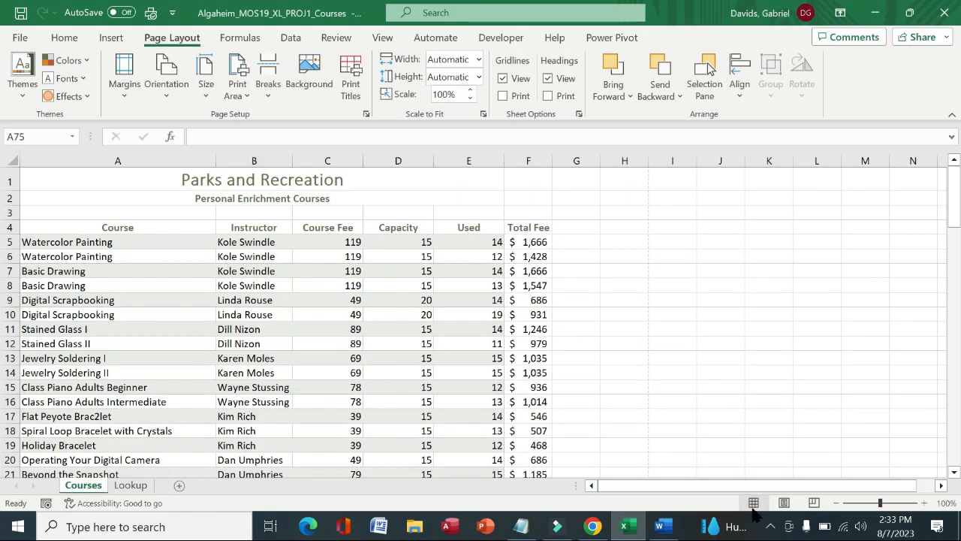
left_click(755, 504)
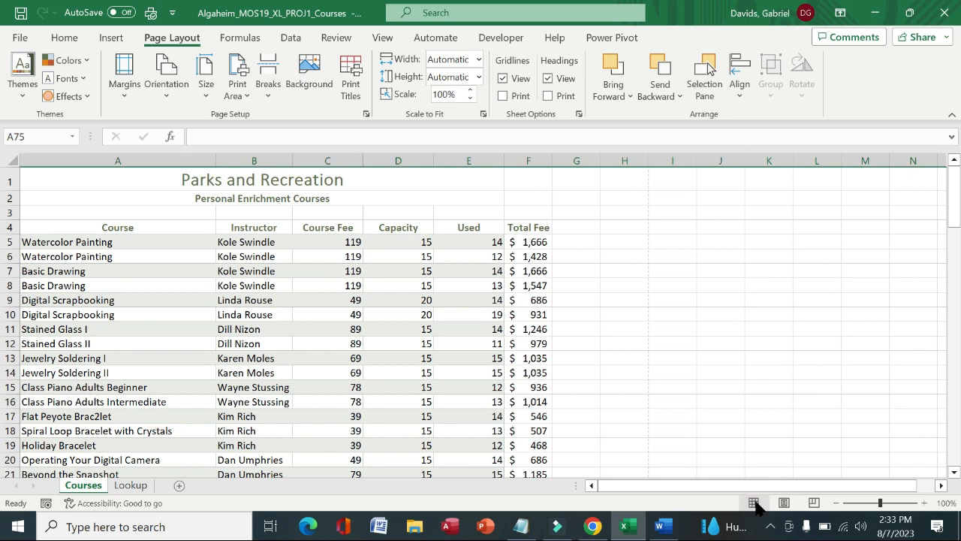
Make sure the Courses worksheet is displayed in Normal view.
left_click(381, 37)
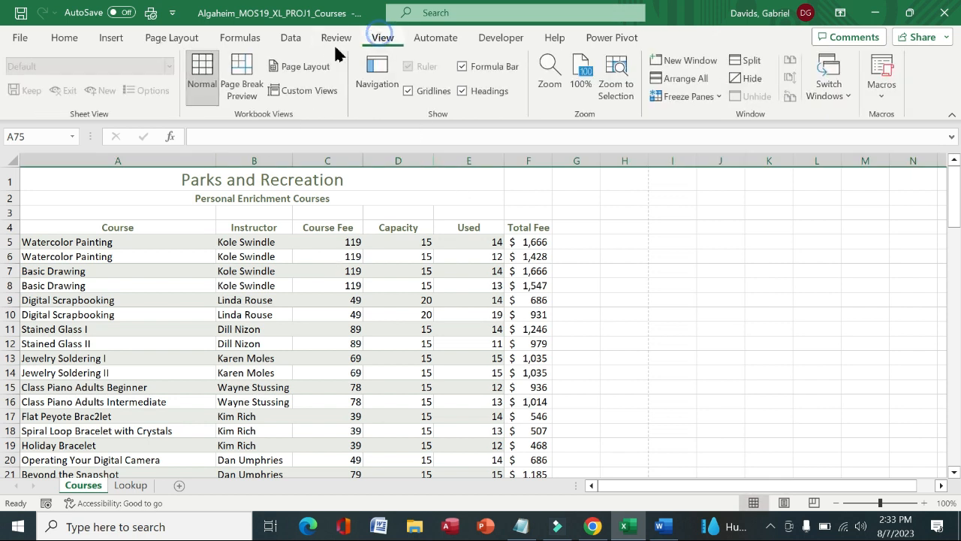
left_click(202, 78)
In the Word instructions, remove bold and highlighting from step 3's text, and make step 4's text bold with yellow highlighting.
left_click(659, 527)
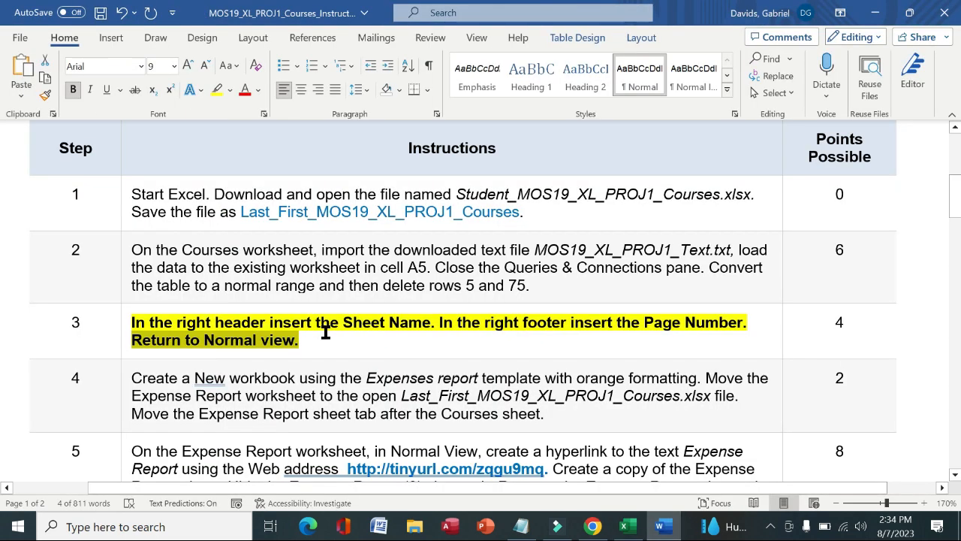
left_click(122, 329)
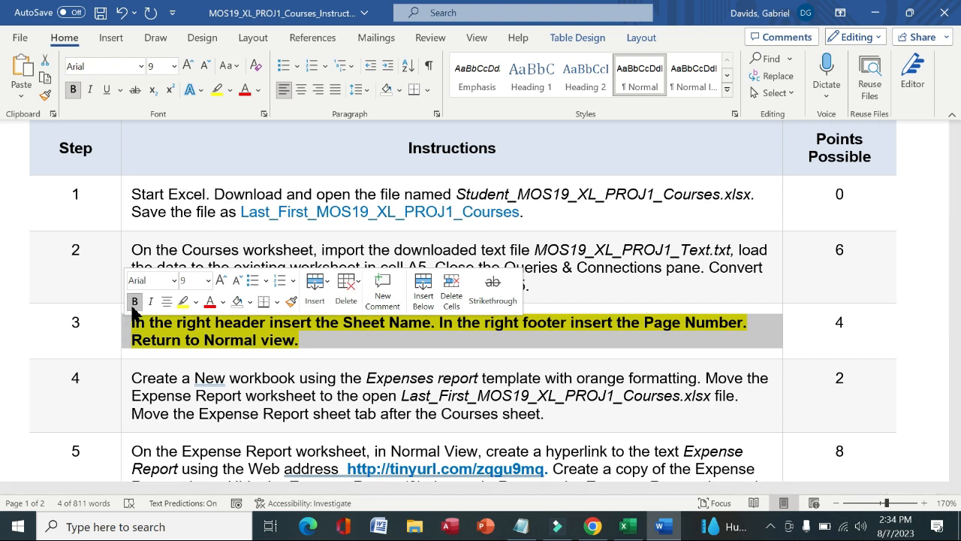
left_click(134, 301)
left_click(182, 301)
key("Right")
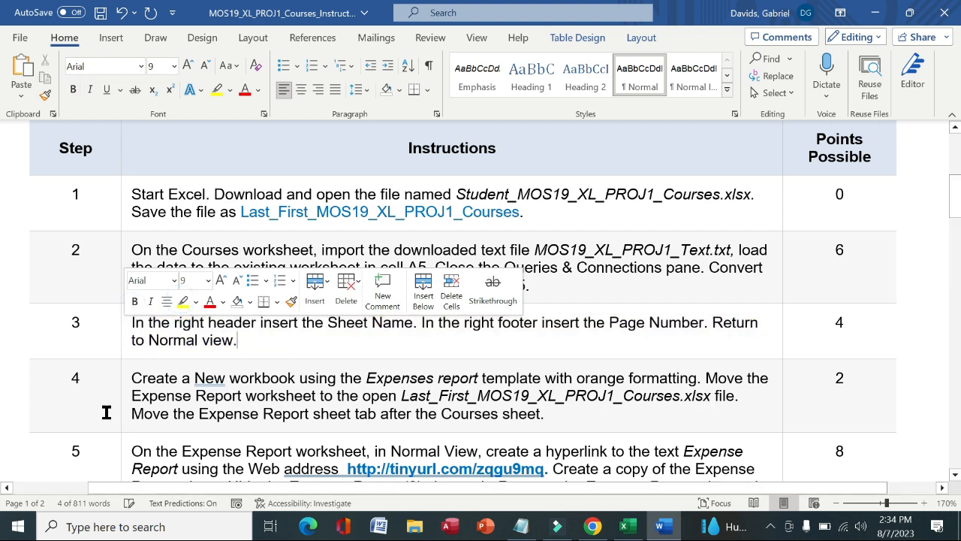
left_click(124, 406)
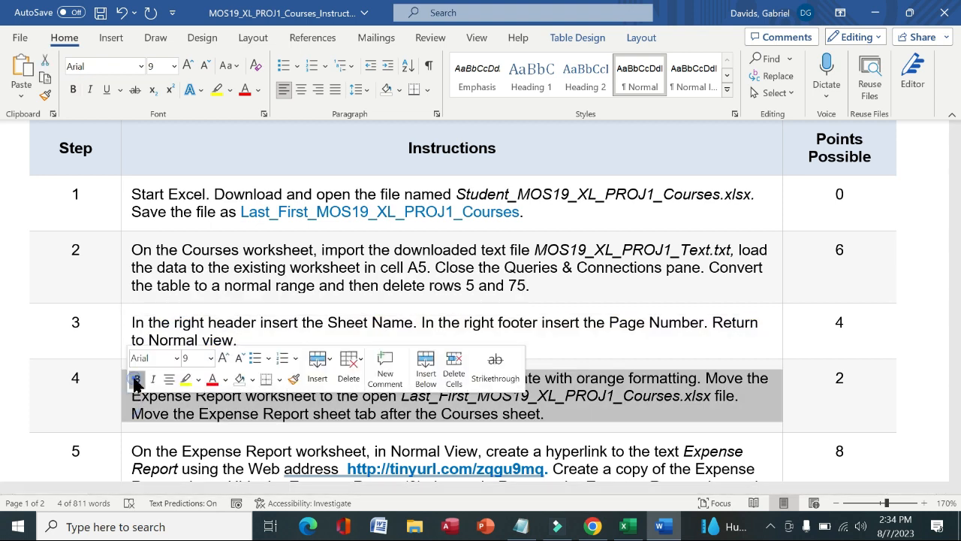
left_click(136, 378)
left_click(180, 380)
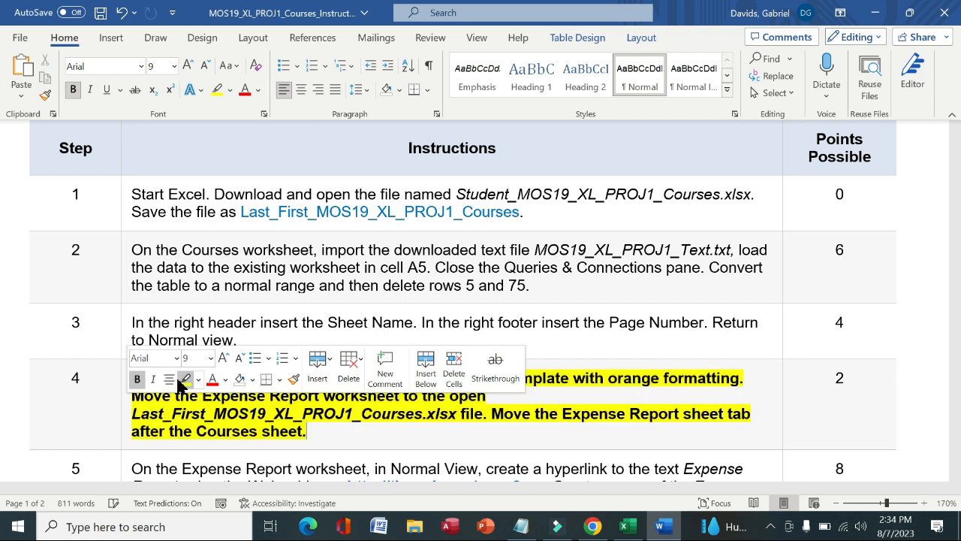
Read the first sentence of step 4 in Word, and in Excel search the new-workbook templates for "expense report".
left_click(113, 385)
left_click_drag(137, 379, 740, 375)
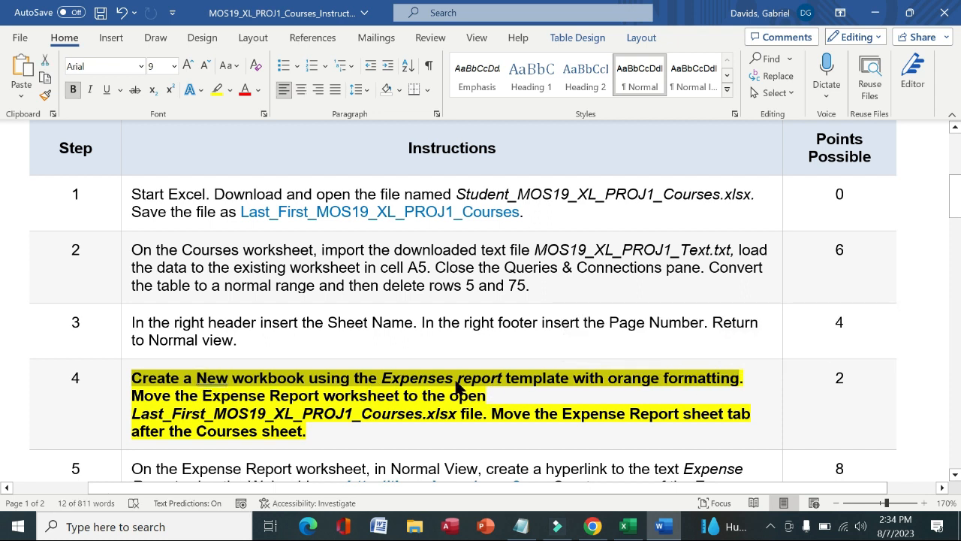
left_click(625, 526)
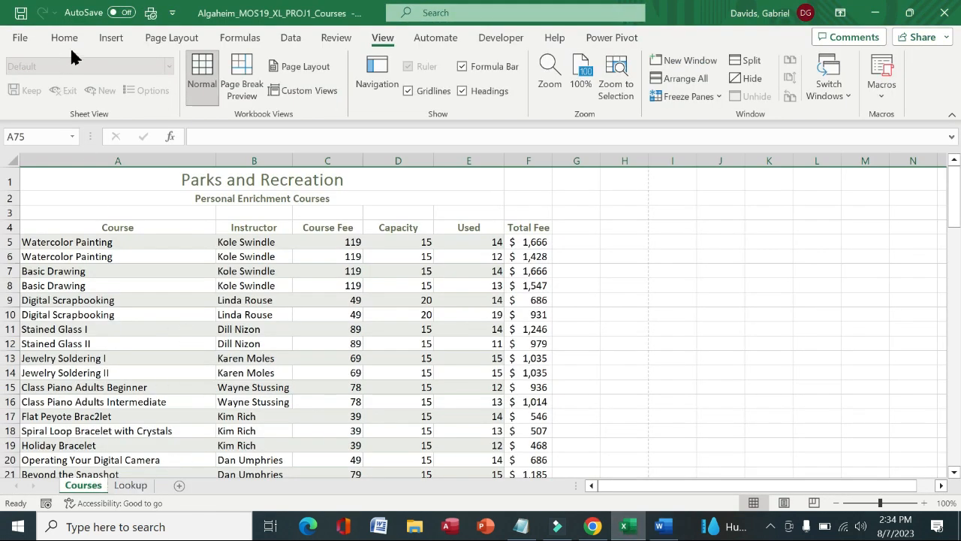
left_click(20, 39)
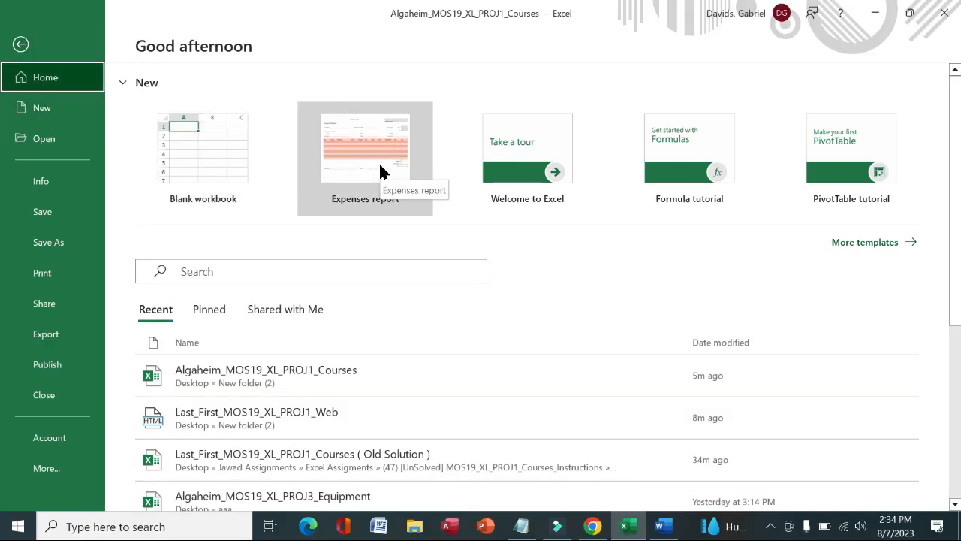
left_click(868, 243)
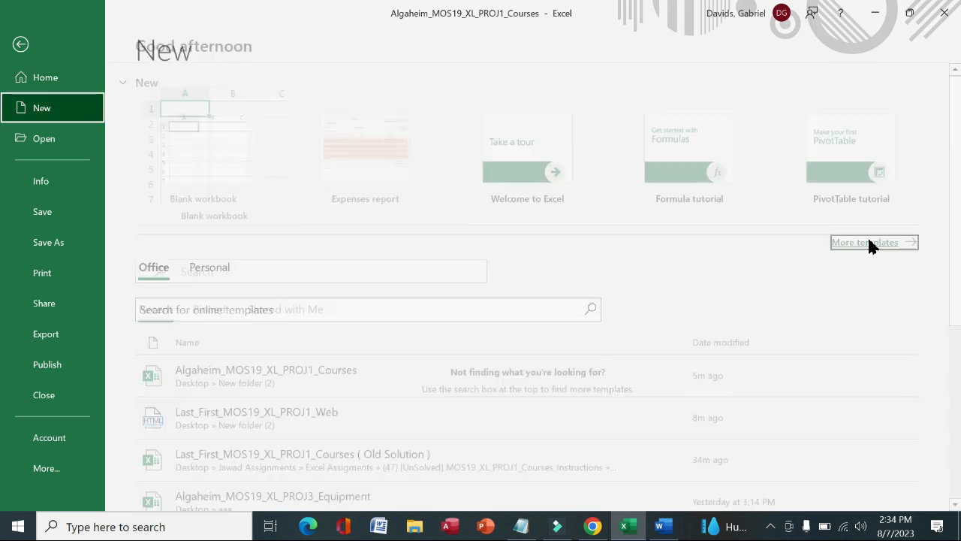
left_click(436, 302)
type("exp")
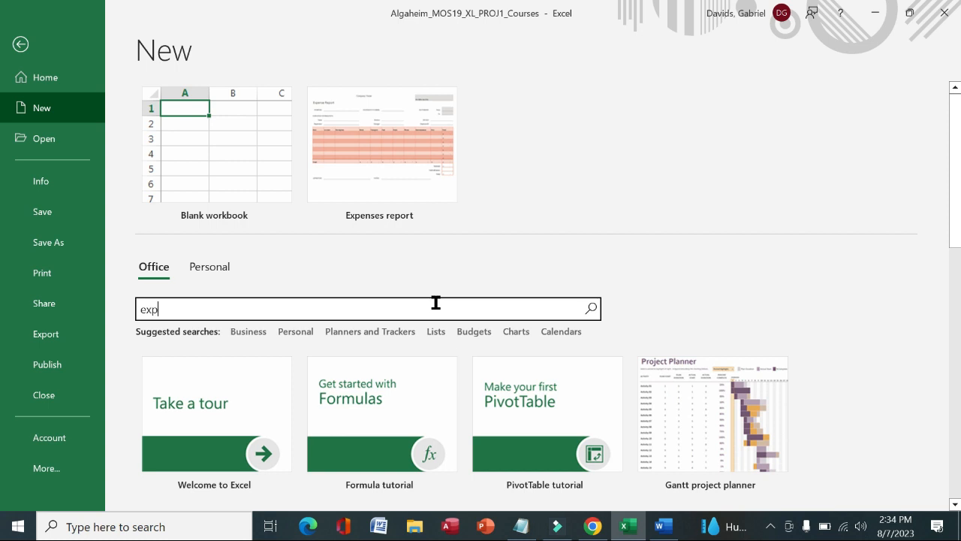
type("ense re")
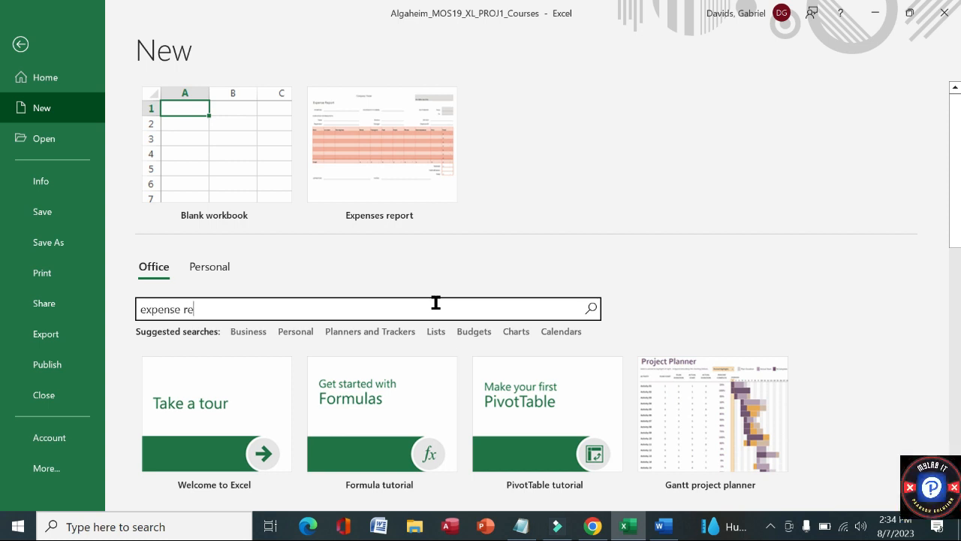
type("port")
key("Return")
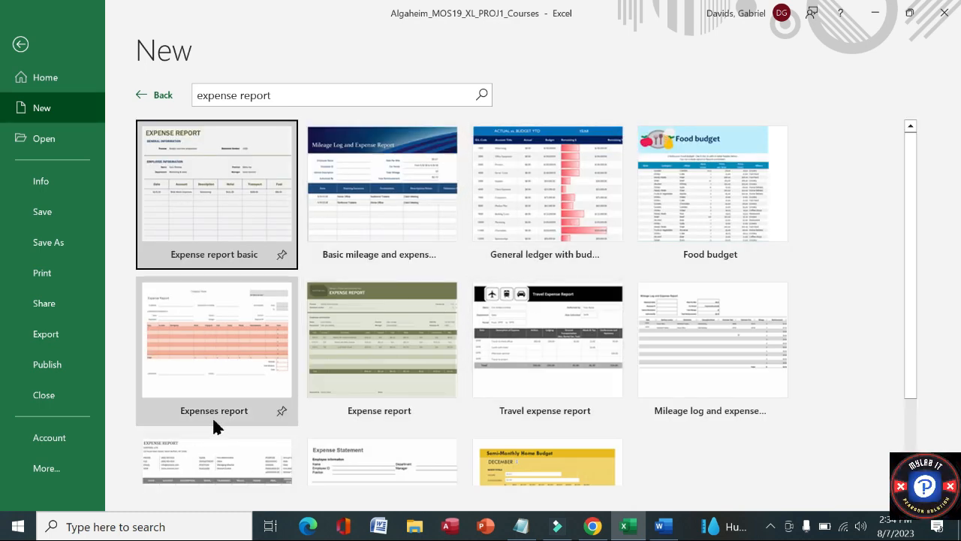
Create a new workbook from the Expenses report template with orange formatting.
left_click(234, 299)
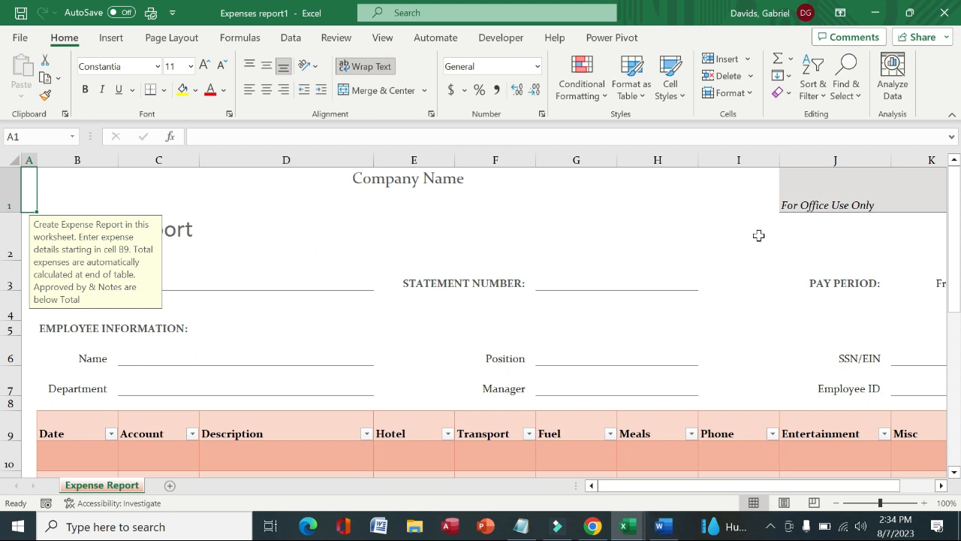
key("alt")
left_click(558, 258)
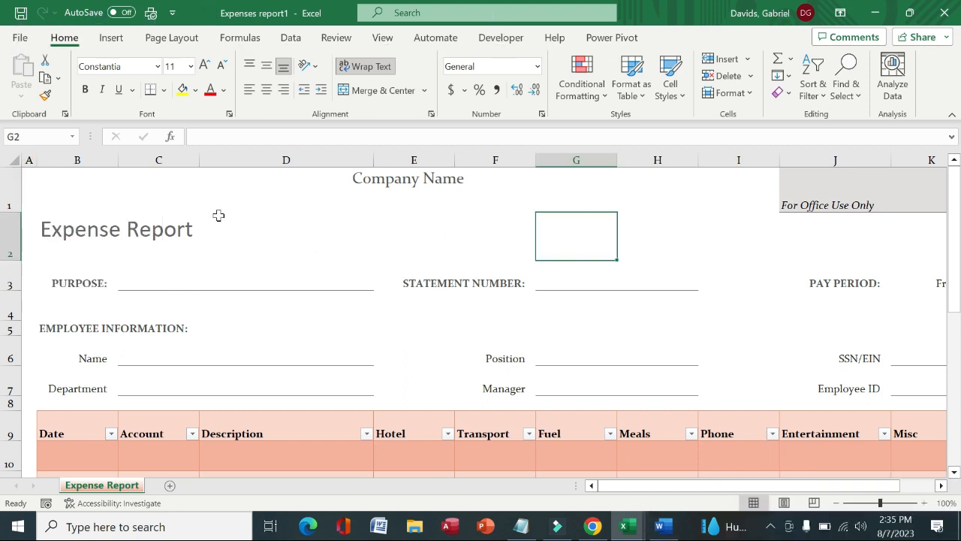
Read step 4's sentence about moving the worksheet in Word, and in Excel open the Move or Copy settings for the Expense Report sheet.
left_click(660, 526)
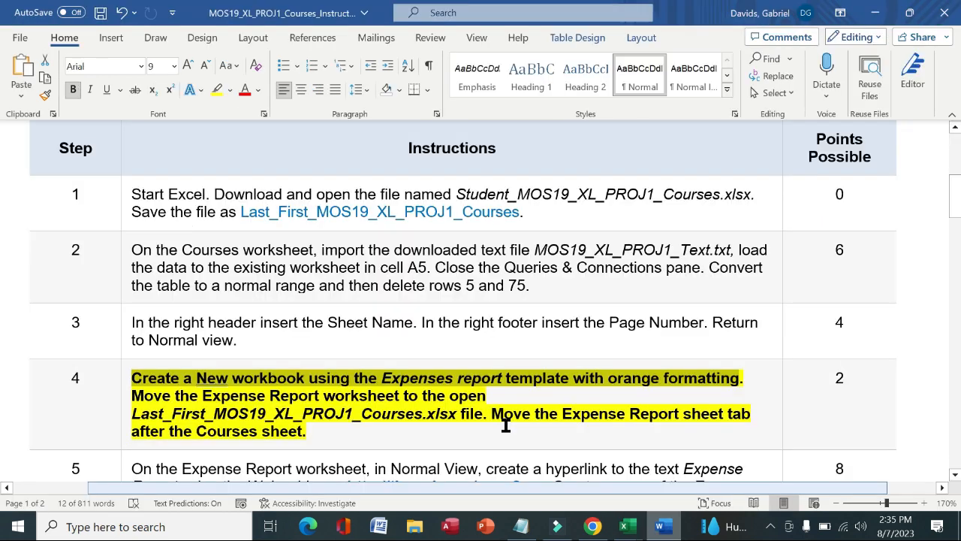
left_click_drag(136, 396, 467, 390)
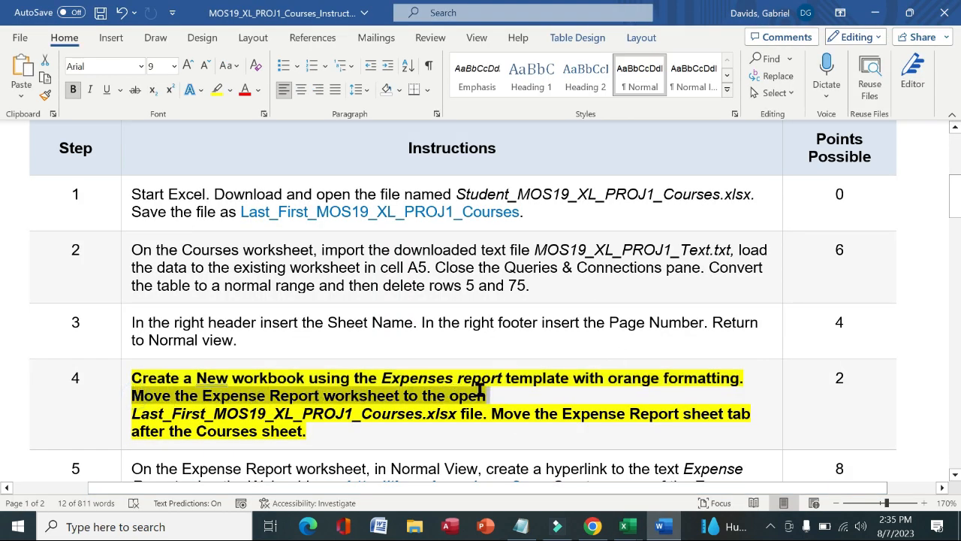
left_click_drag(425, 396, 485, 396)
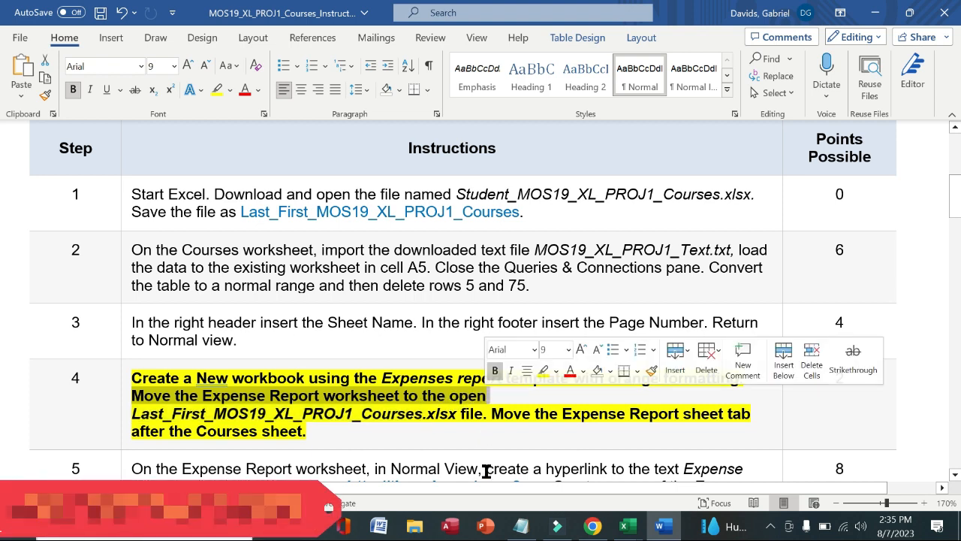
left_click(623, 530)
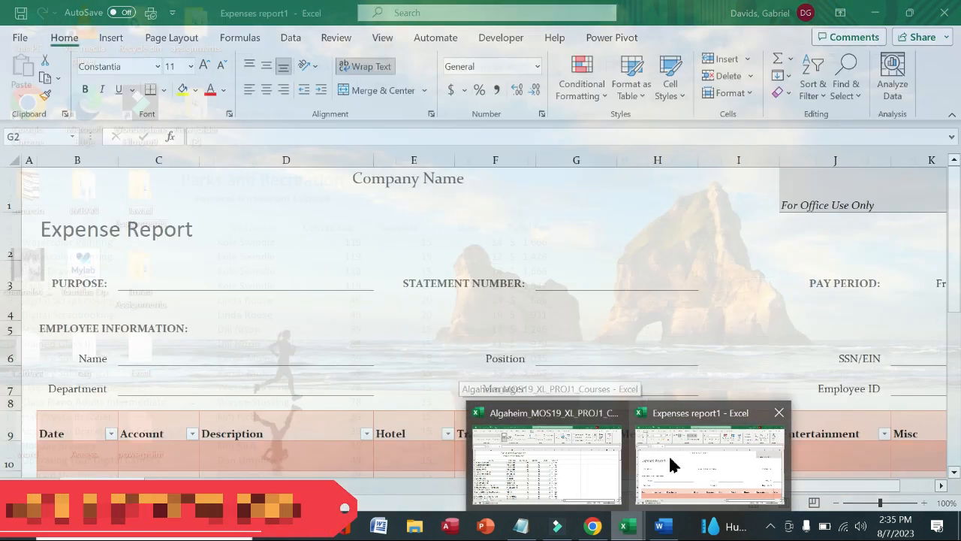
left_click(670, 459)
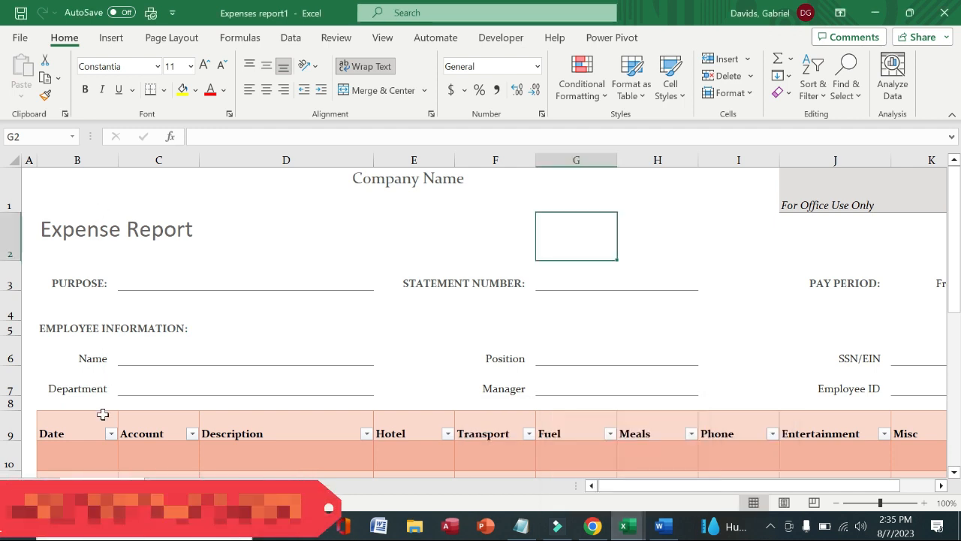
right_click(94, 485)
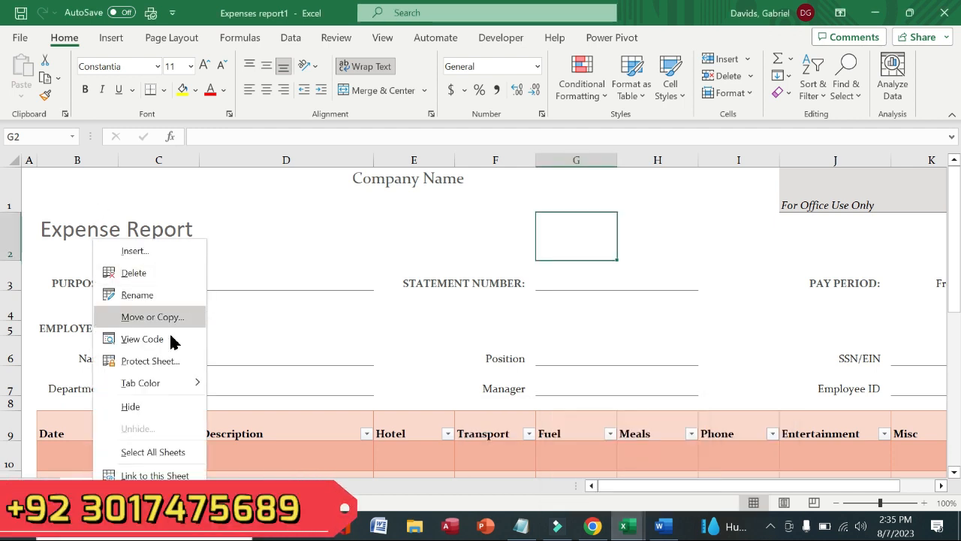
left_click(150, 317)
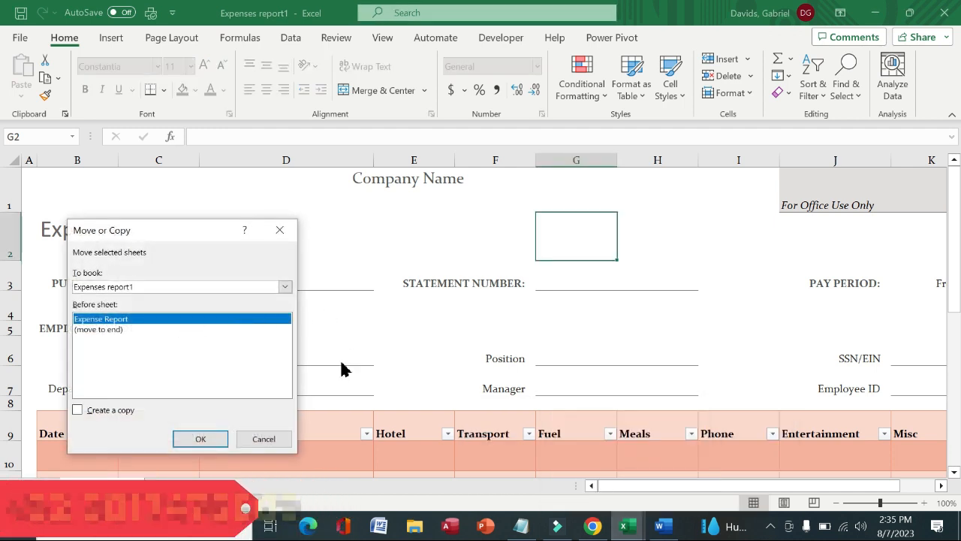
Check the target file name in Word, and in Excel choose the open MOS19_XL_PROJ1_Courses workbook as the Expense Report sheet's destination.
left_click(660, 526)
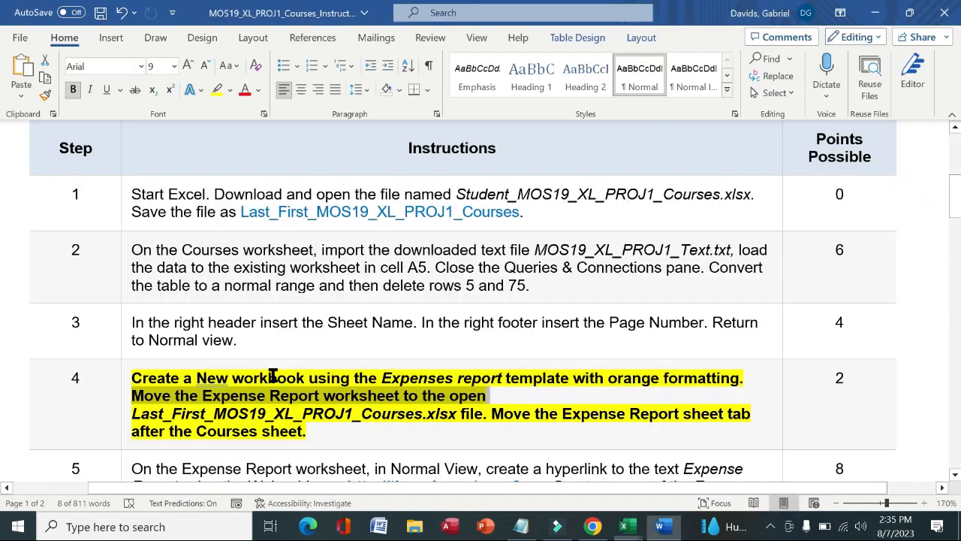
left_click_drag(133, 413, 376, 415)
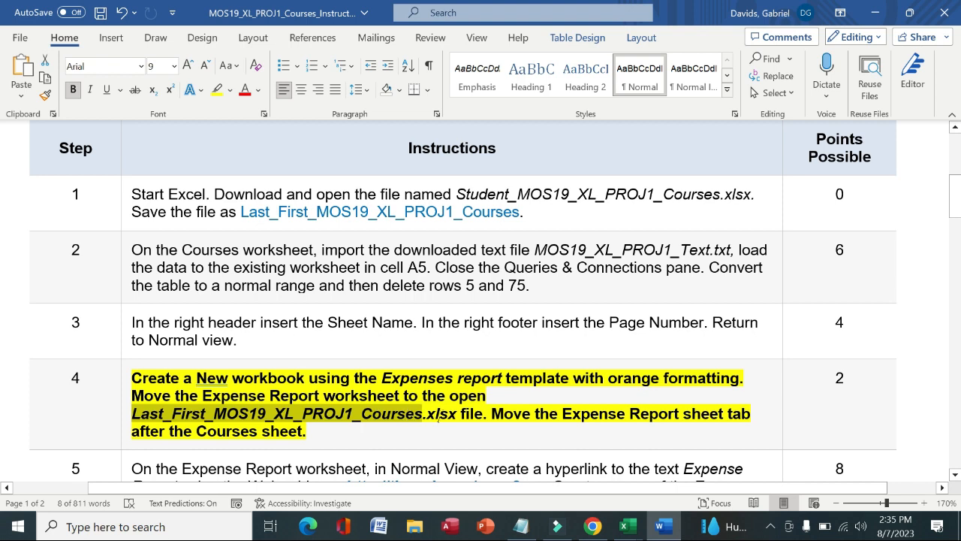
left_click_drag(438, 417, 490, 413)
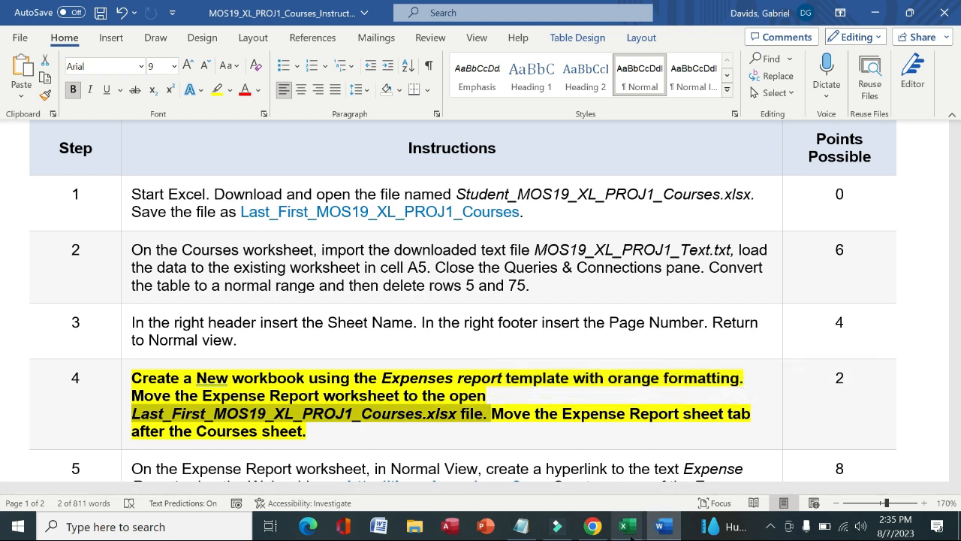
mouse_move(631, 527)
left_click(547, 460)
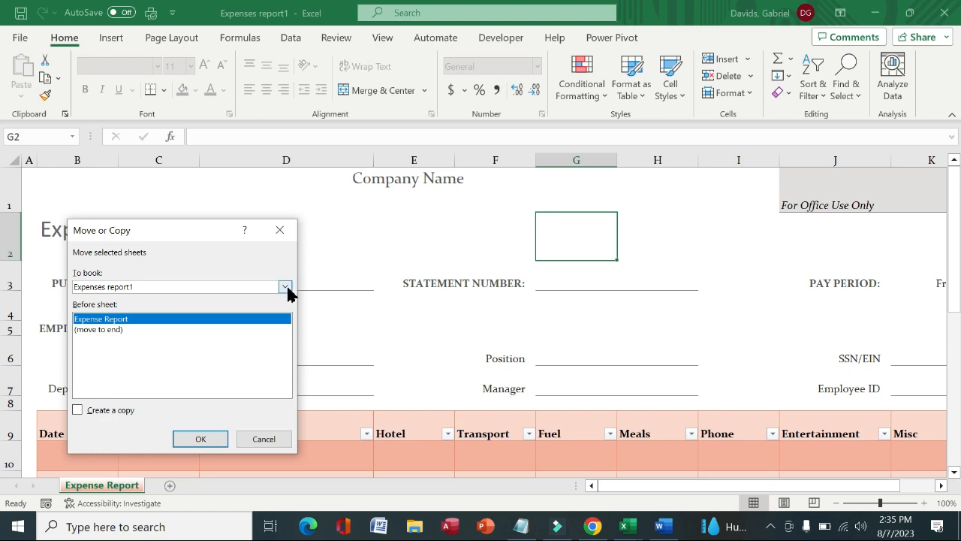
left_click(286, 287)
left_click(241, 318)
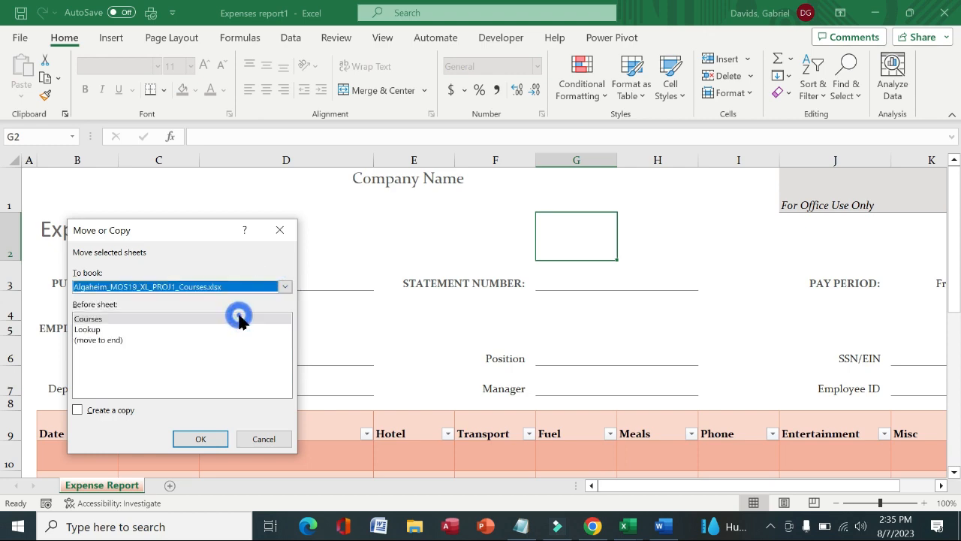
Read step 4's last sentence in Word, and in Excel carry out the Expense Report sheet's move into the chosen workbook.
left_click(661, 525)
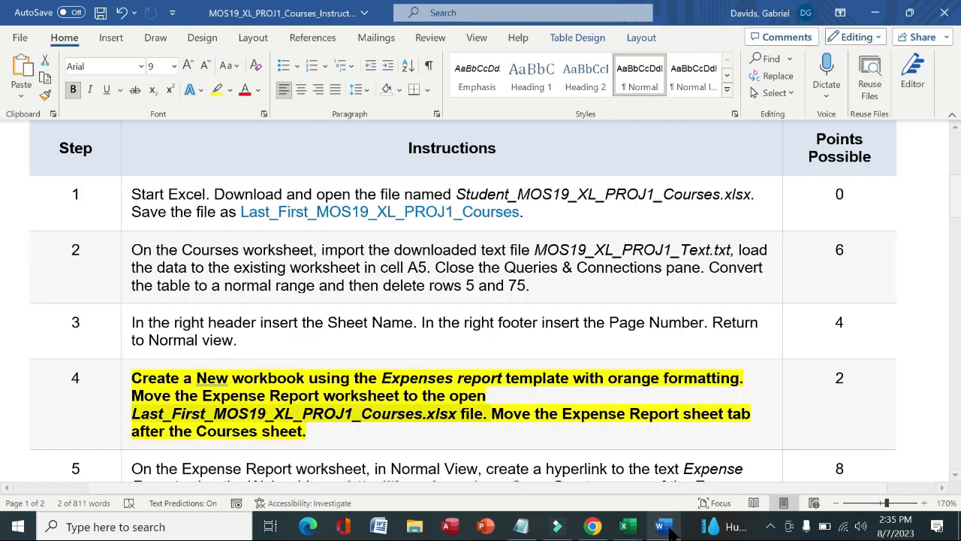
left_click_drag(503, 413, 770, 424)
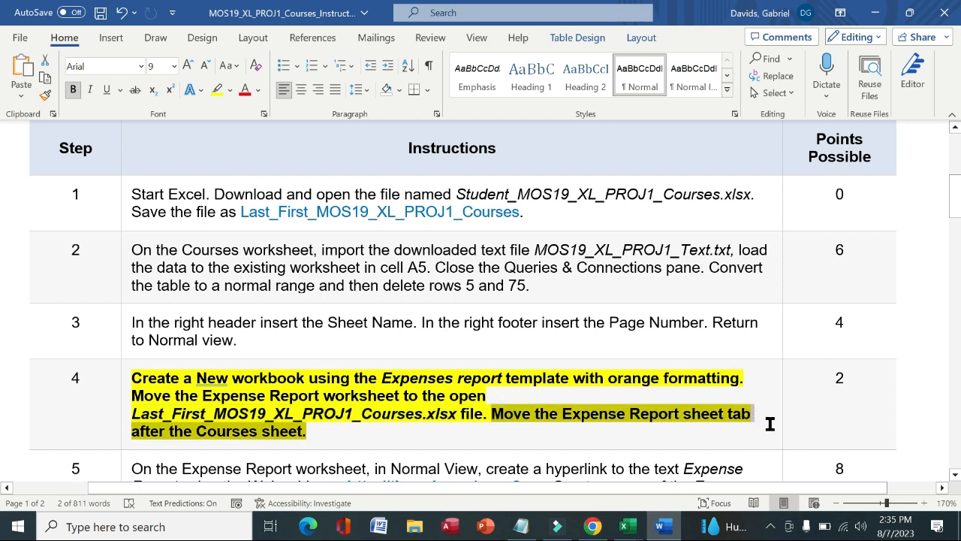
mouse_move(629, 530)
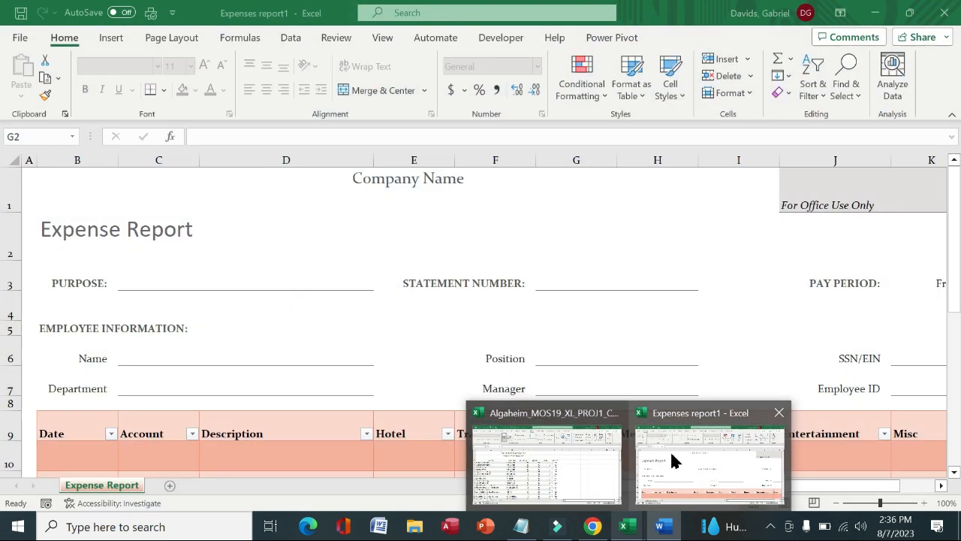
left_click(671, 458)
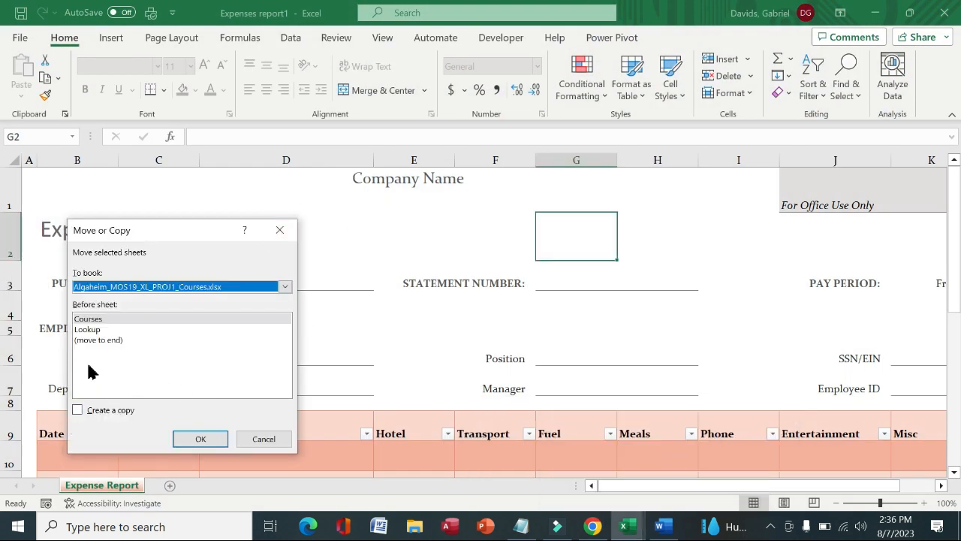
left_click(201, 440)
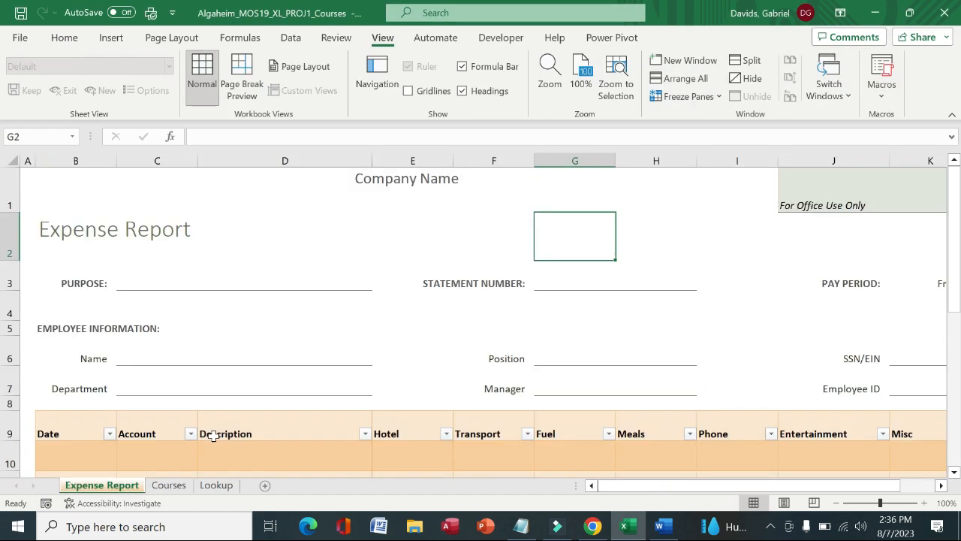
Recheck the sheet order instruction in Word, and in Excel place the Expense Report sheet tab between Courses and Lookup.
left_click(659, 526)
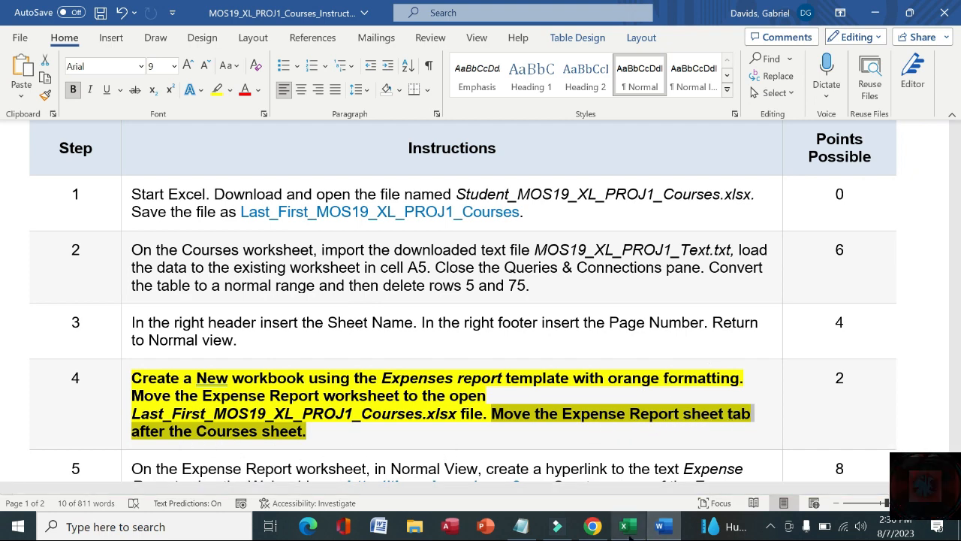
mouse_move(628, 528)
left_click(622, 493)
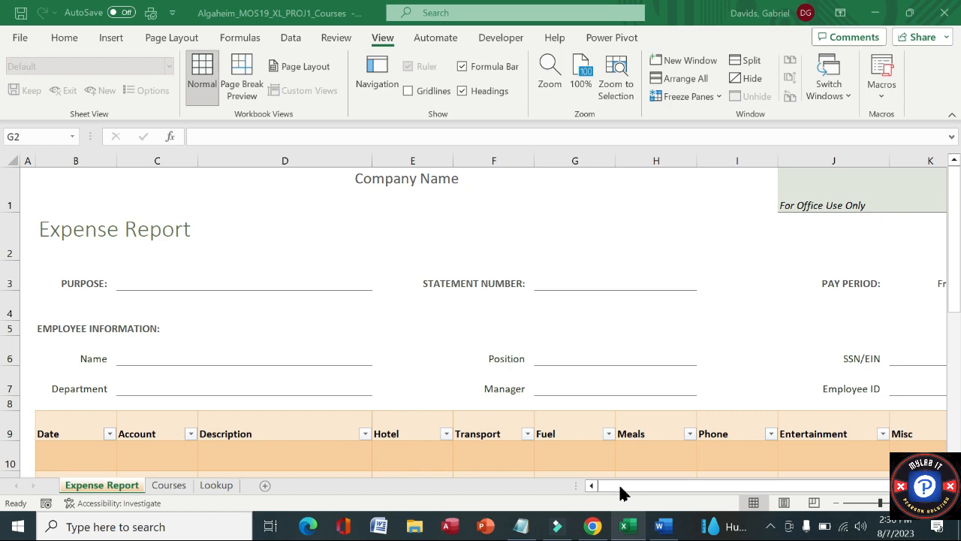
left_click(179, 486)
left_click_drag(139, 496, 53, 500)
left_click(161, 486)
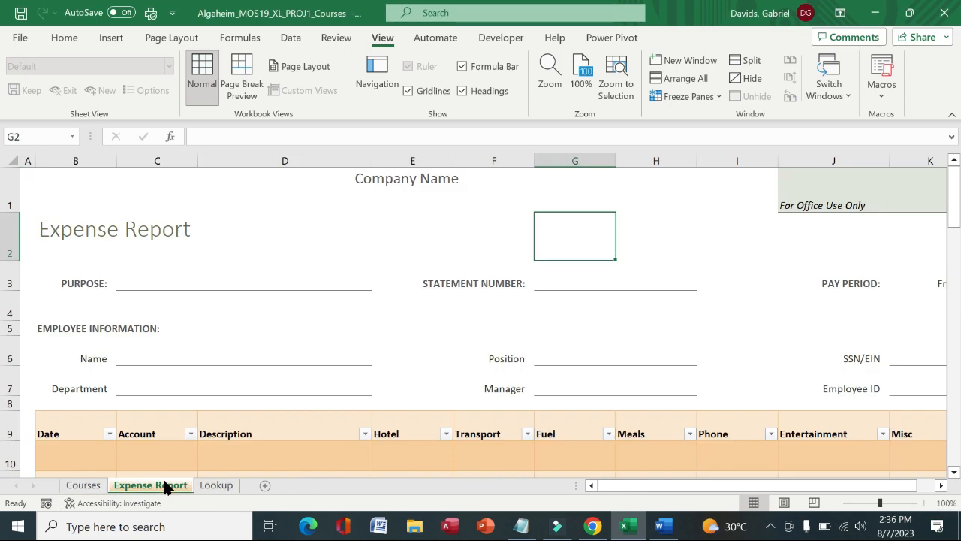
Switch to Word and remove the bold formatting and yellow highlighting from the step 4 instruction cell.
left_click(661, 525)
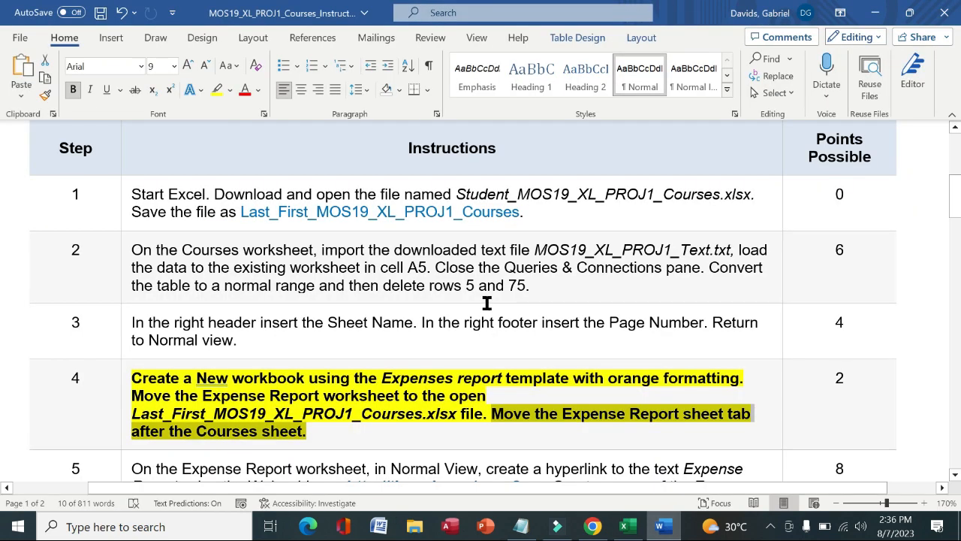
left_click(125, 412)
left_click(136, 385)
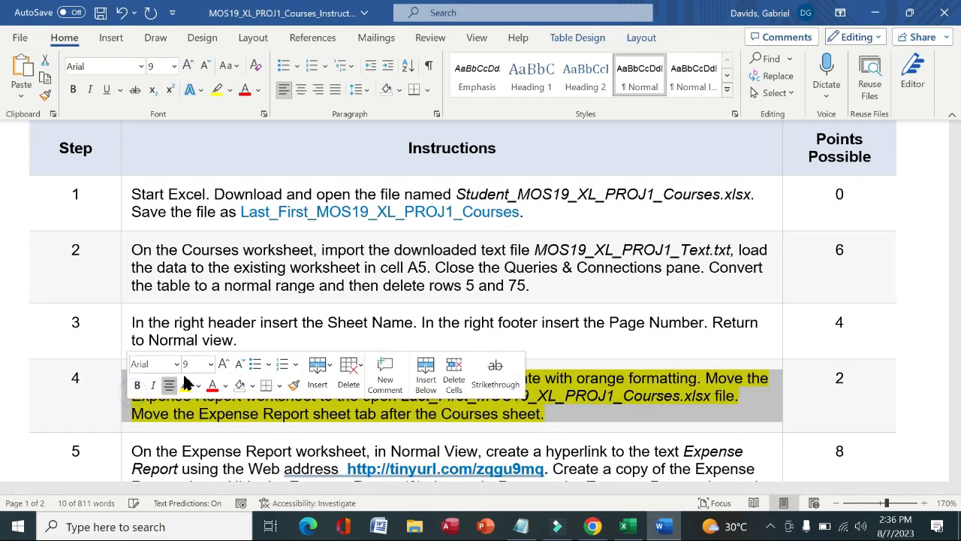
left_click(186, 386)
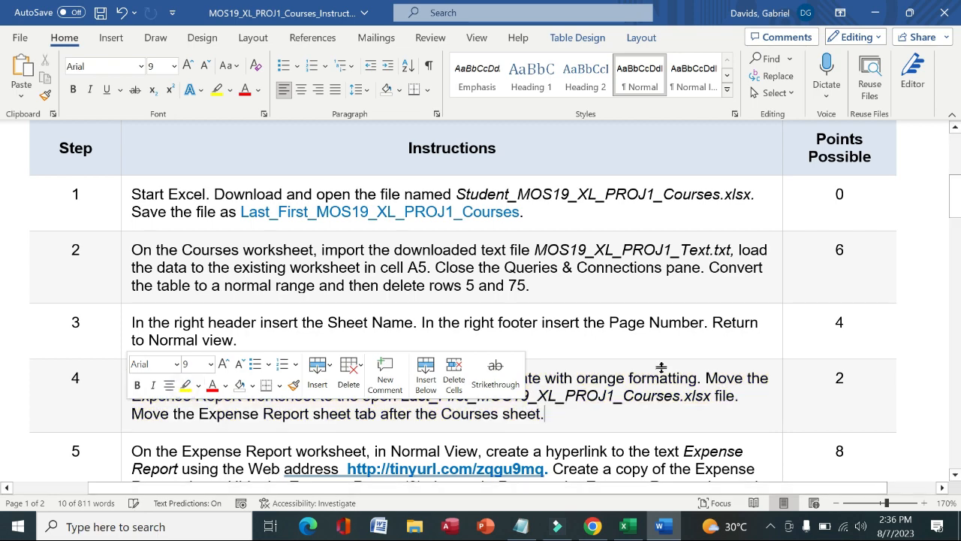
Make the step 5 instruction text bold and highlight it in yellow.
scroll(2, 210, "down", 5)
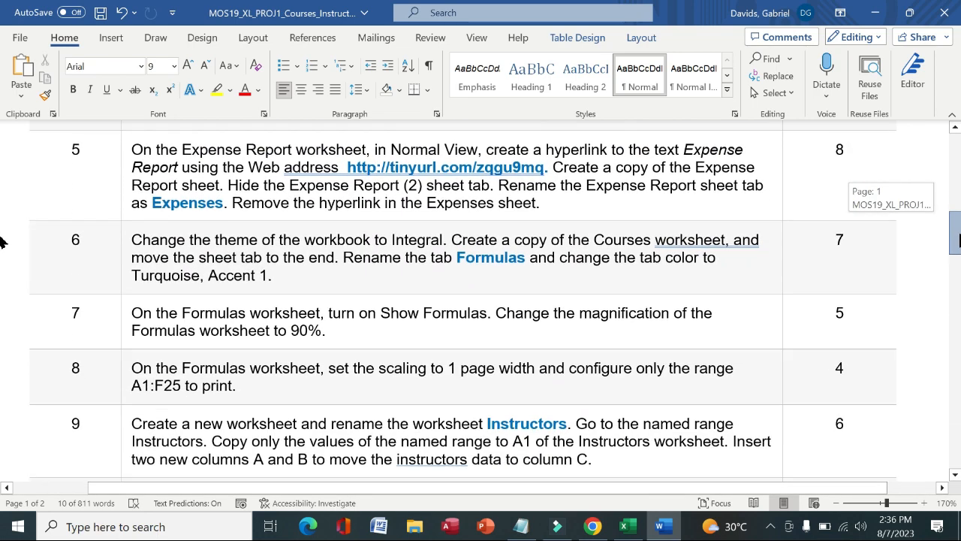
left_click(125, 187)
left_click(137, 160)
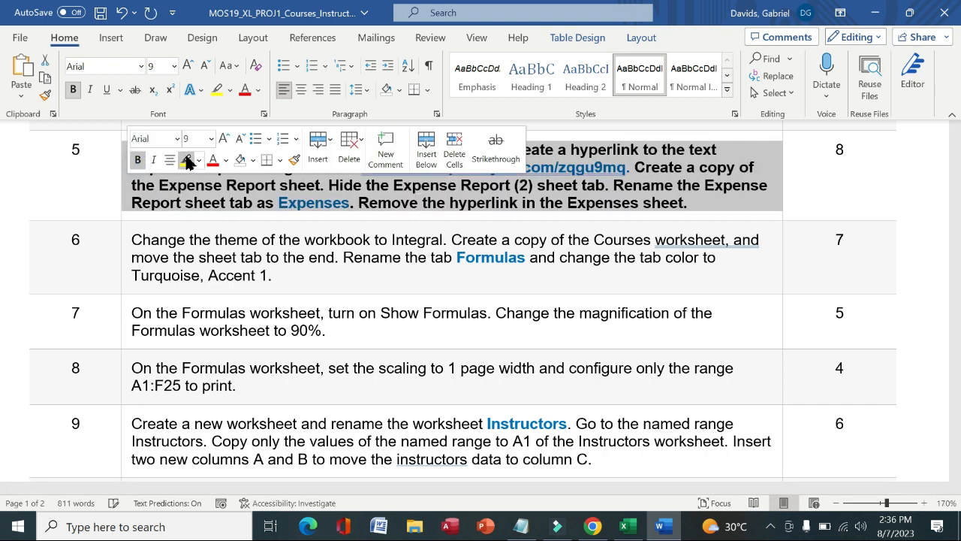
left_click(187, 161)
left_click(68, 186)
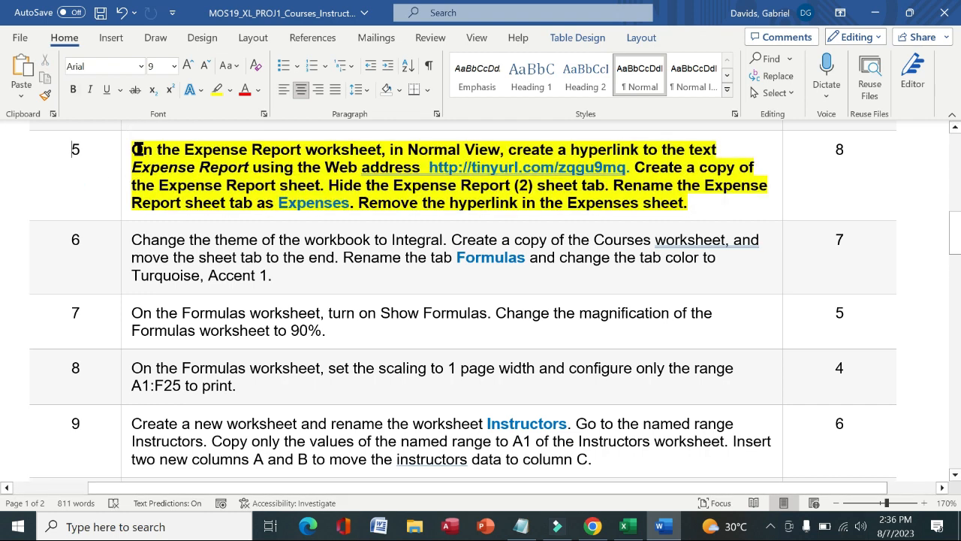
Read step 5's opening clause about Normal View in Word, and check the Expense Report sheet's view in Excel.
left_click_drag(137, 148, 508, 134)
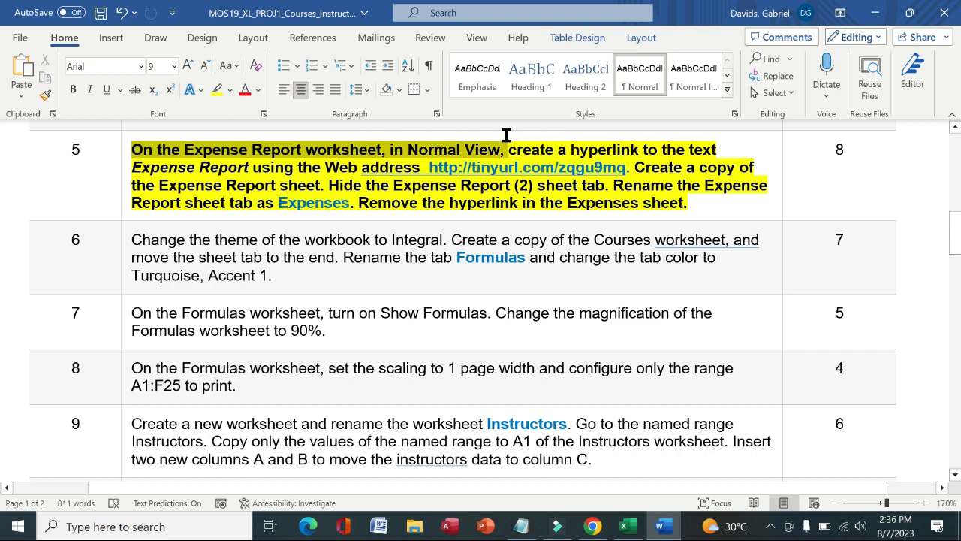
left_click(628, 526)
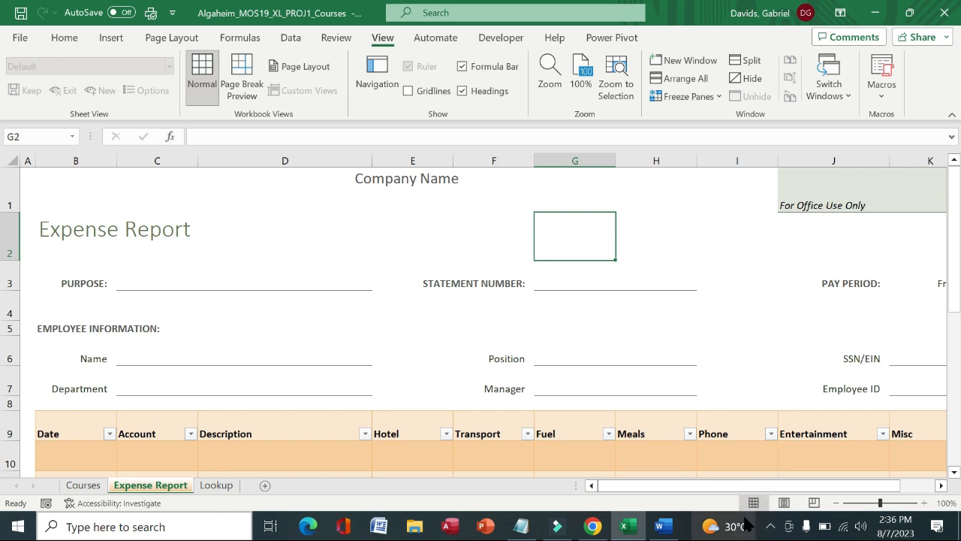
left_click(660, 527)
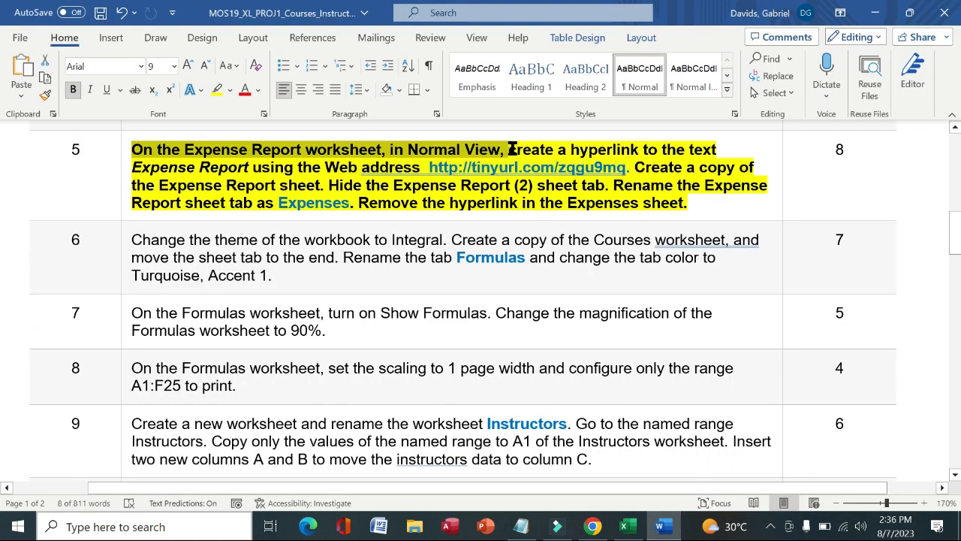
left_click_drag(510, 148, 395, 172)
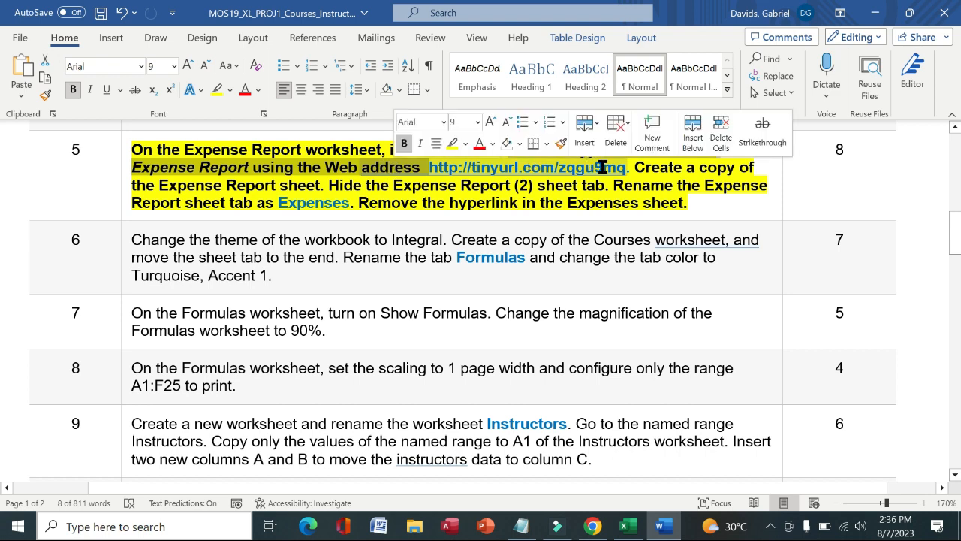
left_click_drag(628, 167, 440, 170)
key("ctrl+c")
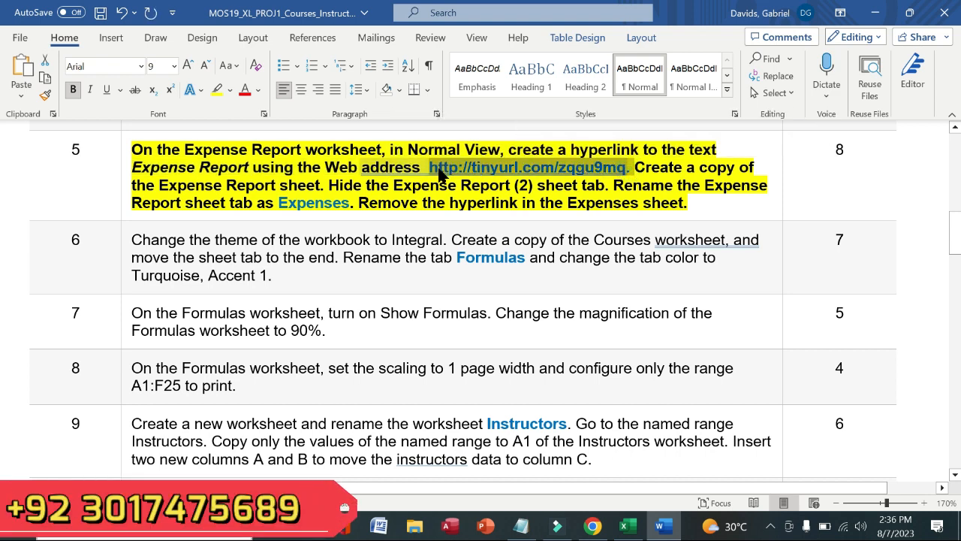
left_click(623, 525)
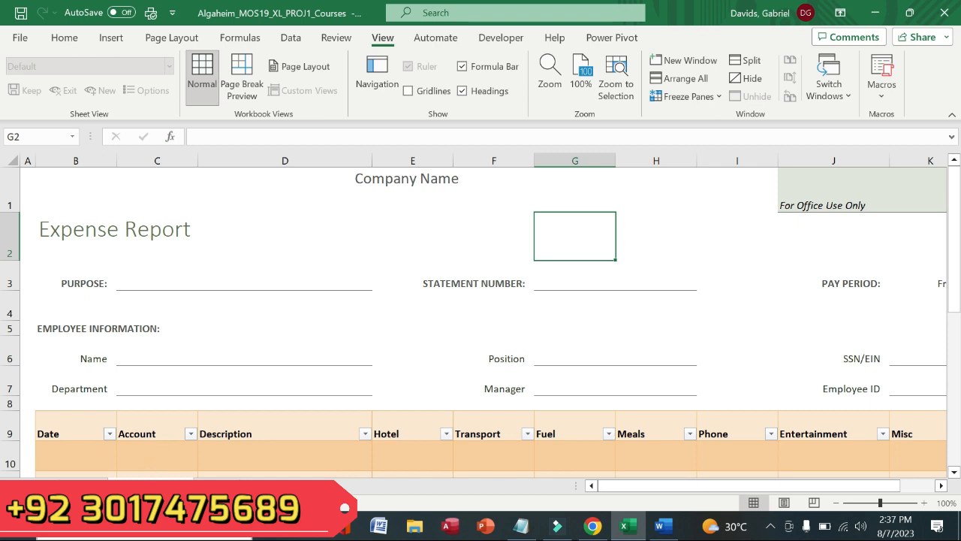
right_click(154, 485)
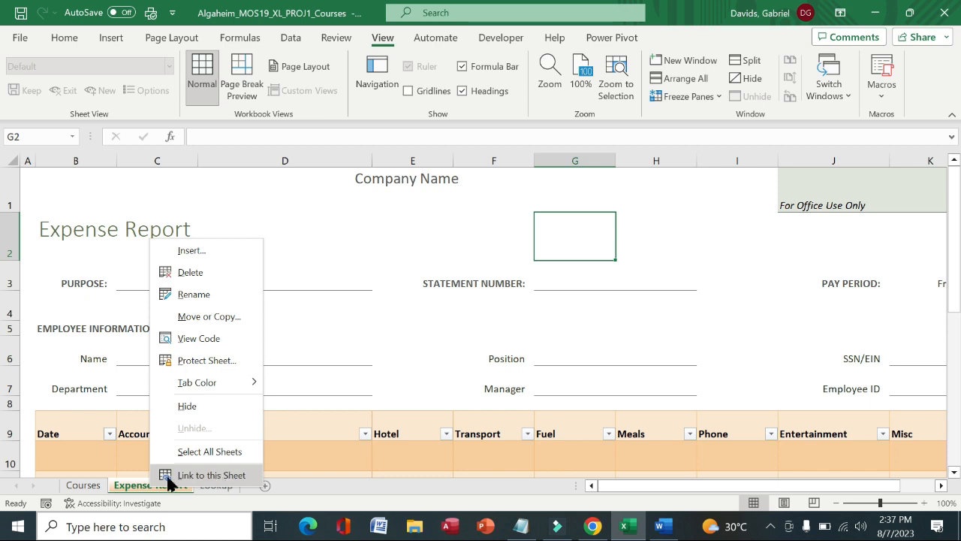
left_click(140, 487)
right_click(141, 486)
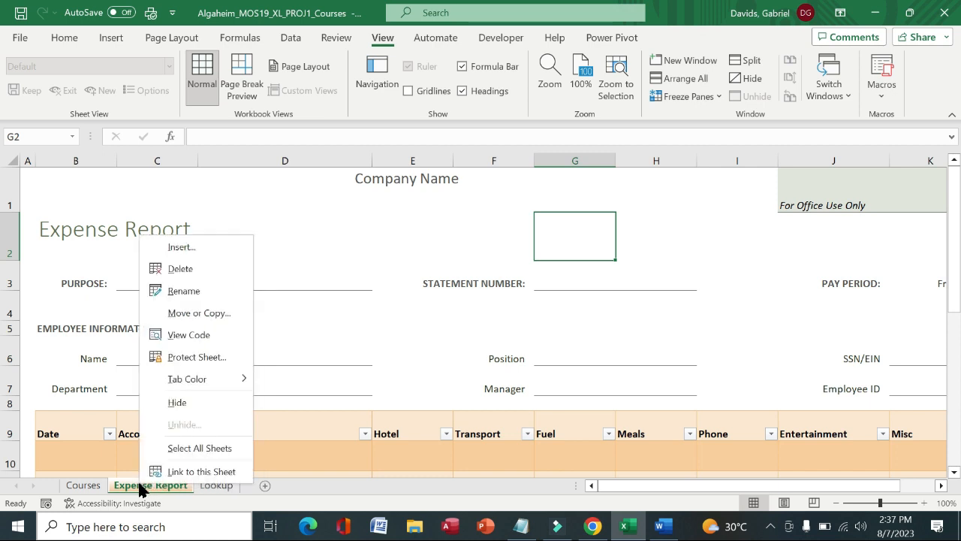
left_click(201, 471)
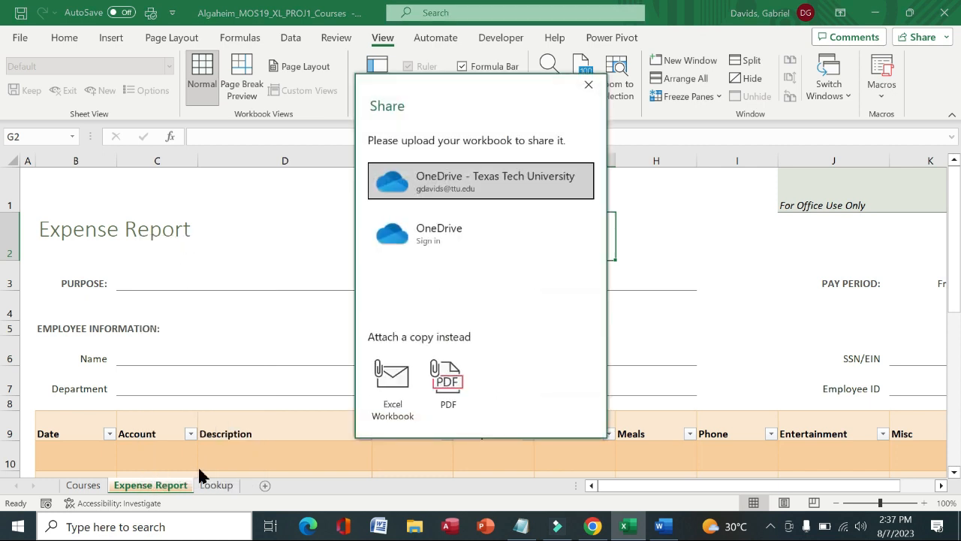
left_click(589, 84)
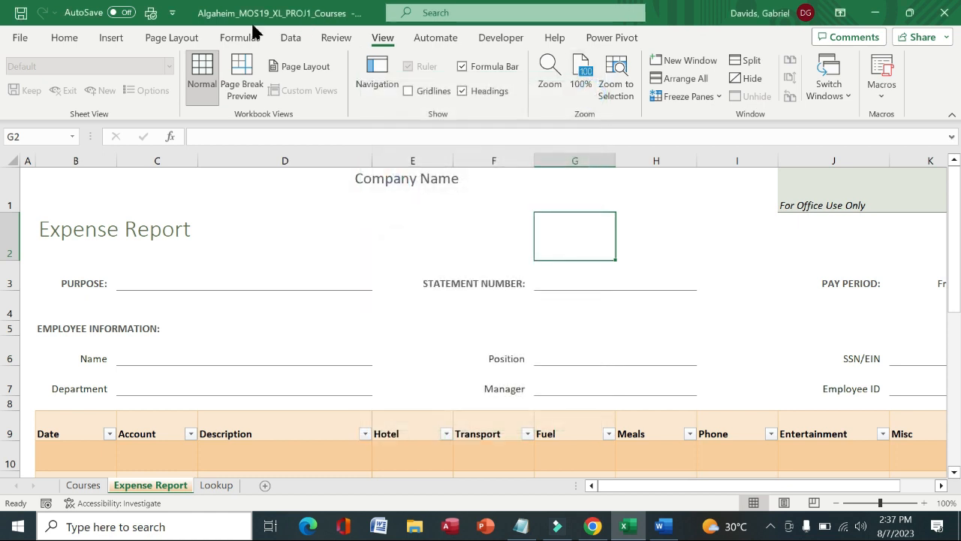
Try to insert a hyperlink to the copied tinyurl.com/zqgu9mq address in cell G2, and undo the insertion.
left_click(105, 42)
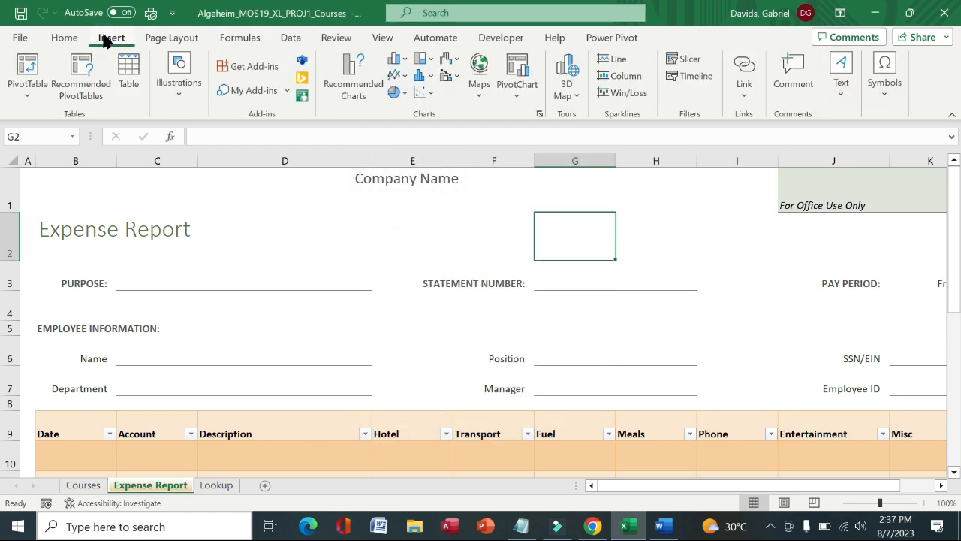
left_click(736, 96)
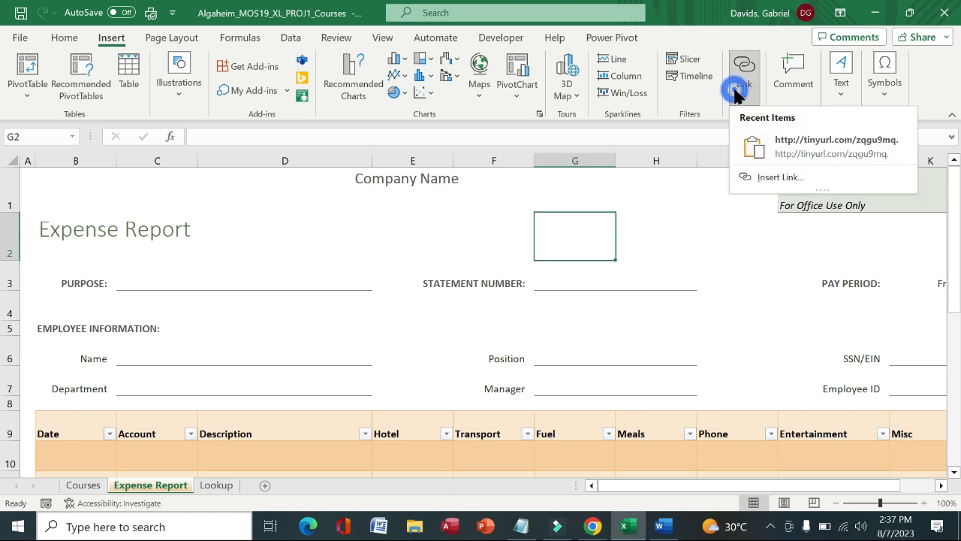
left_click(784, 178)
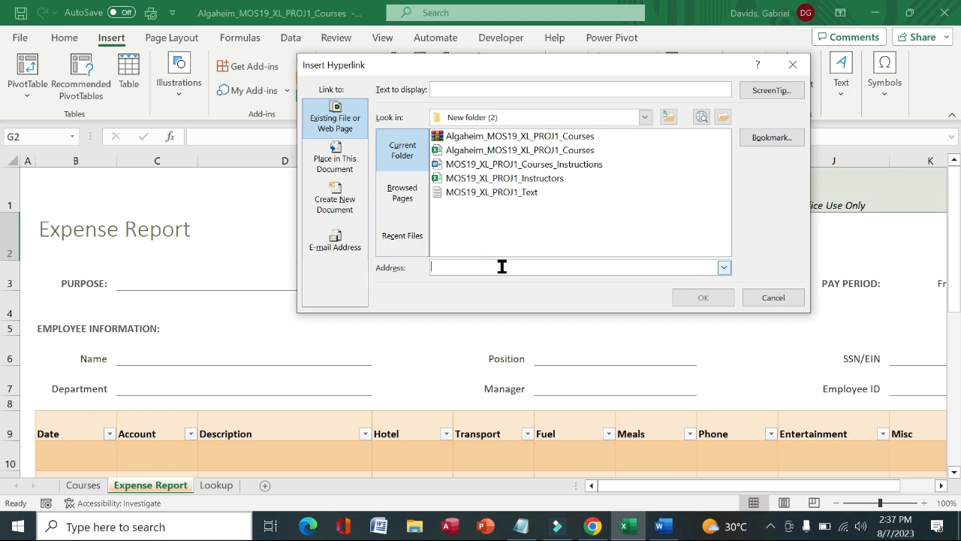
key("ctrl+v")
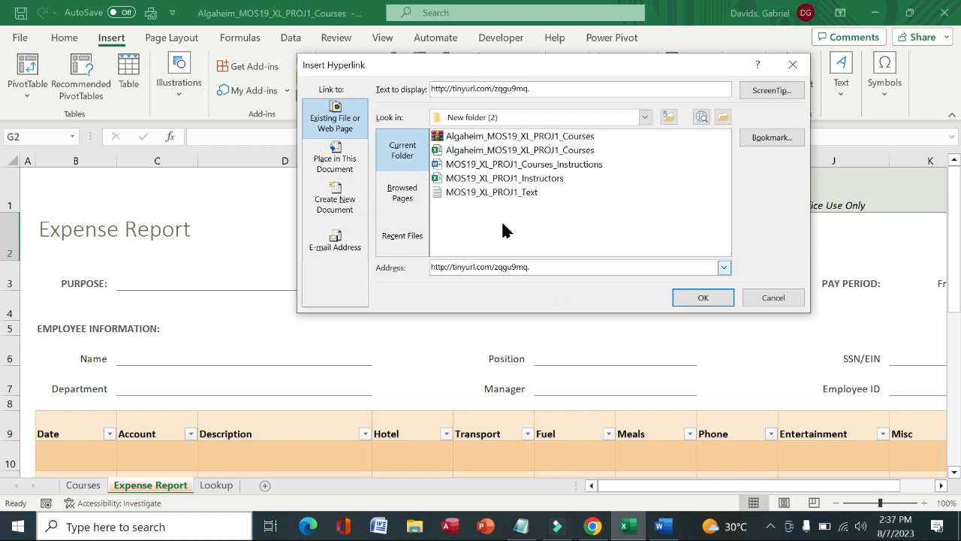
left_click(703, 299)
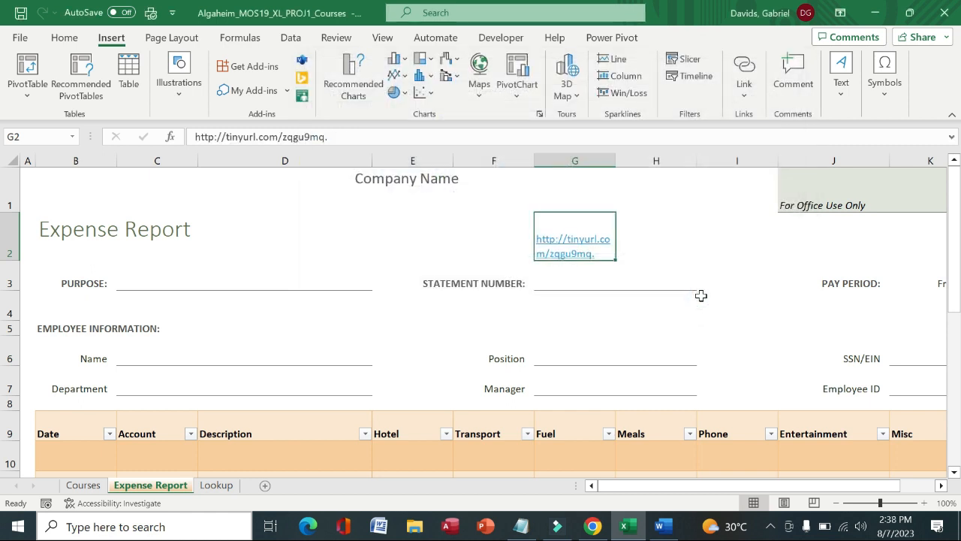
key("ctrl+z")
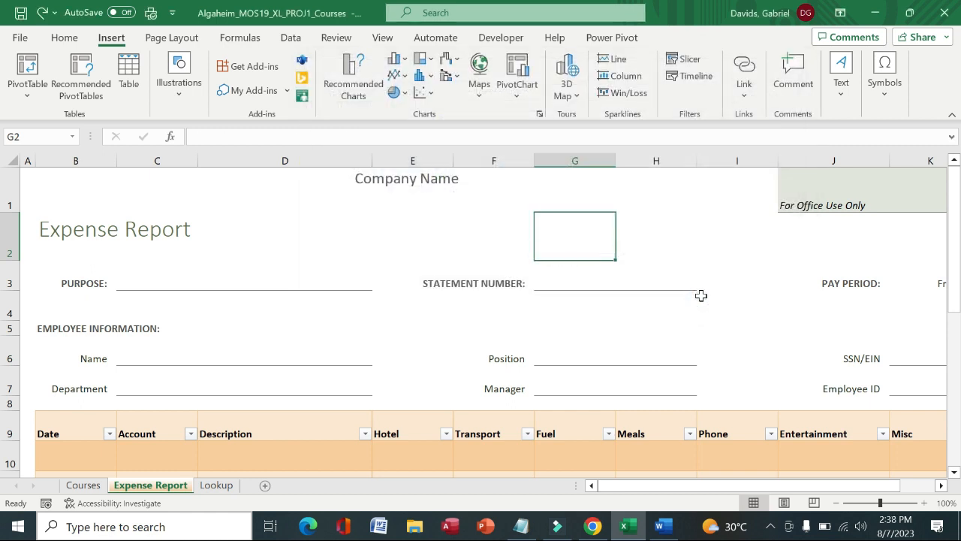
left_click(87, 232)
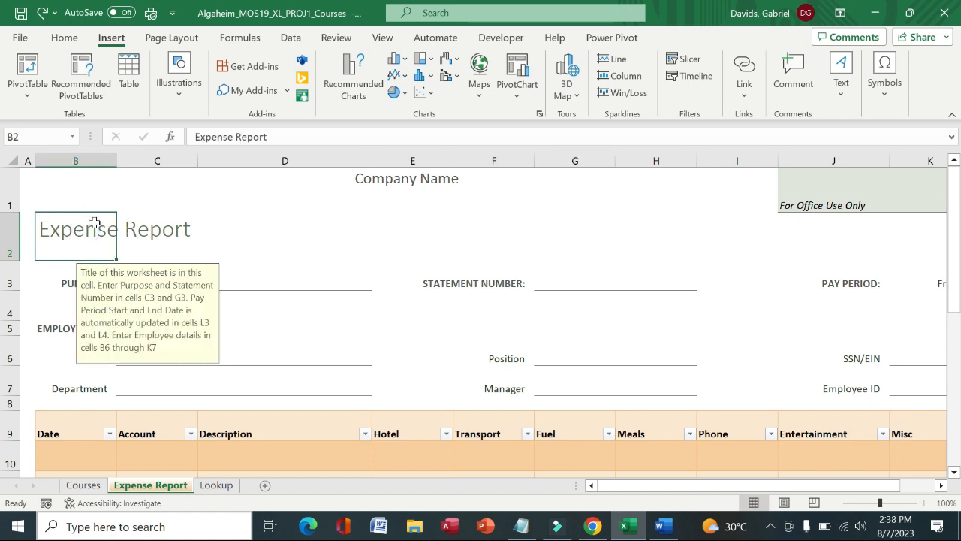
left_click(742, 92)
left_click(743, 91)
right_click(104, 228)
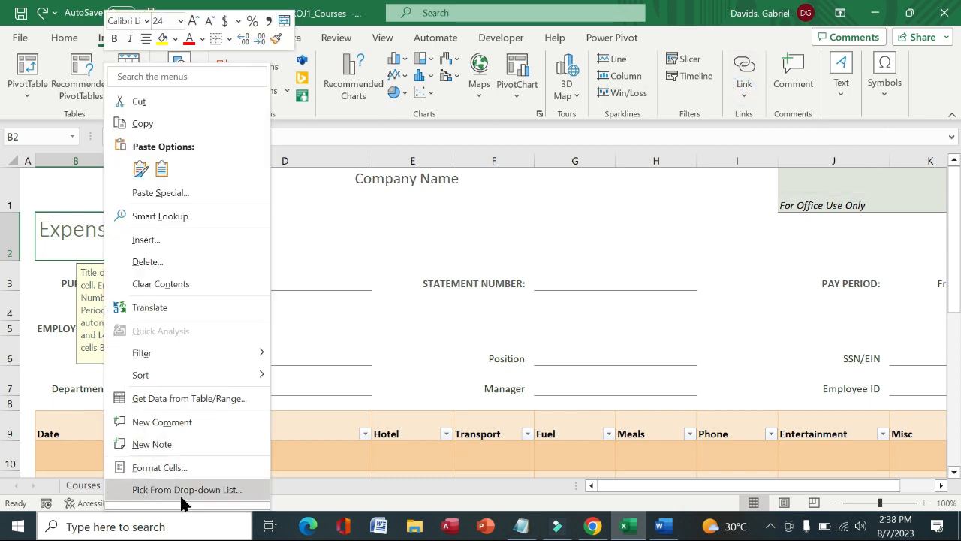
scroll(182, 503, "down", 2)
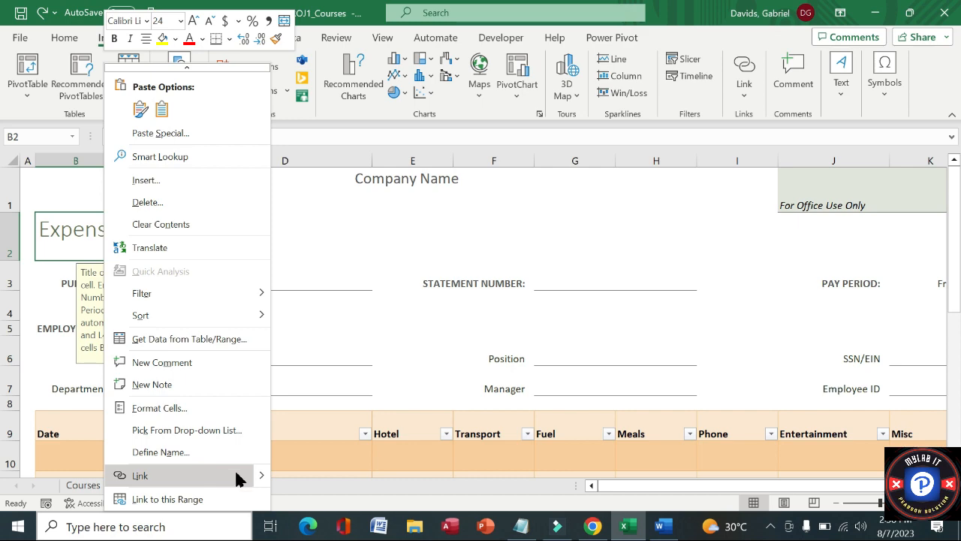
mouse_move(262, 482)
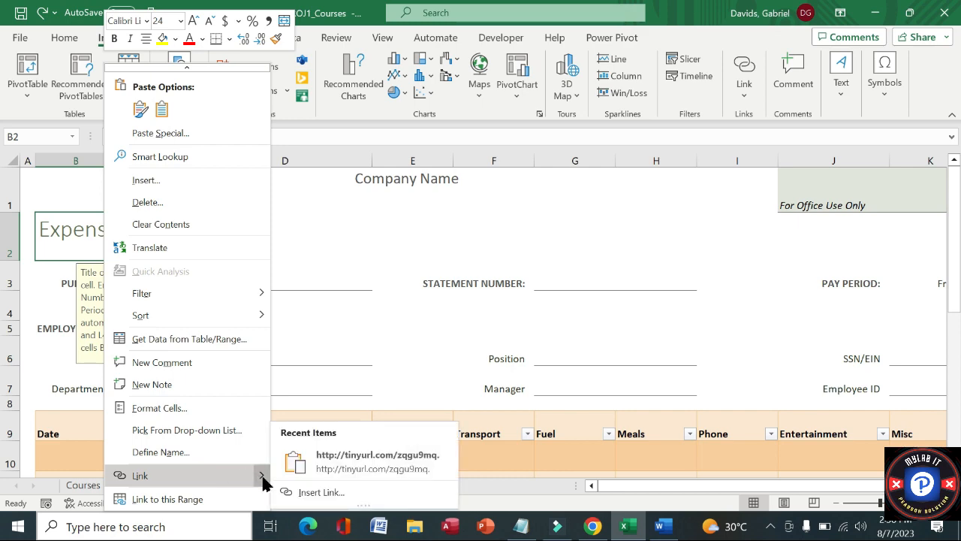
left_click(319, 493)
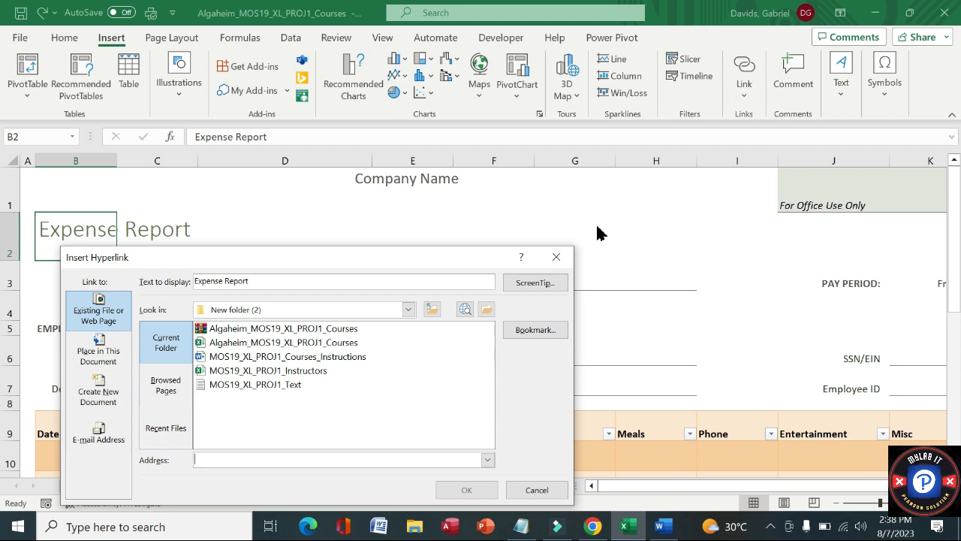
type("http://tinyurl.com/zqgu8mq")
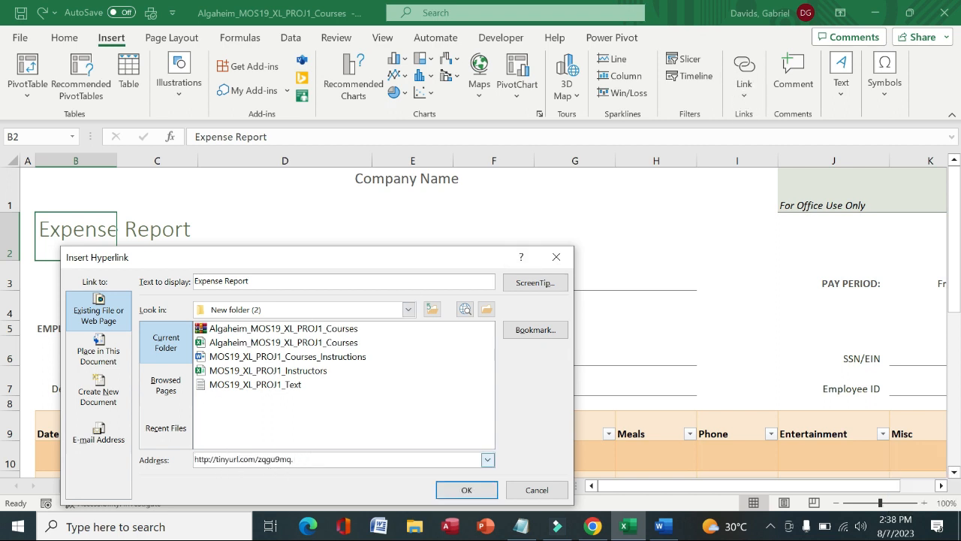
left_click(461, 490)
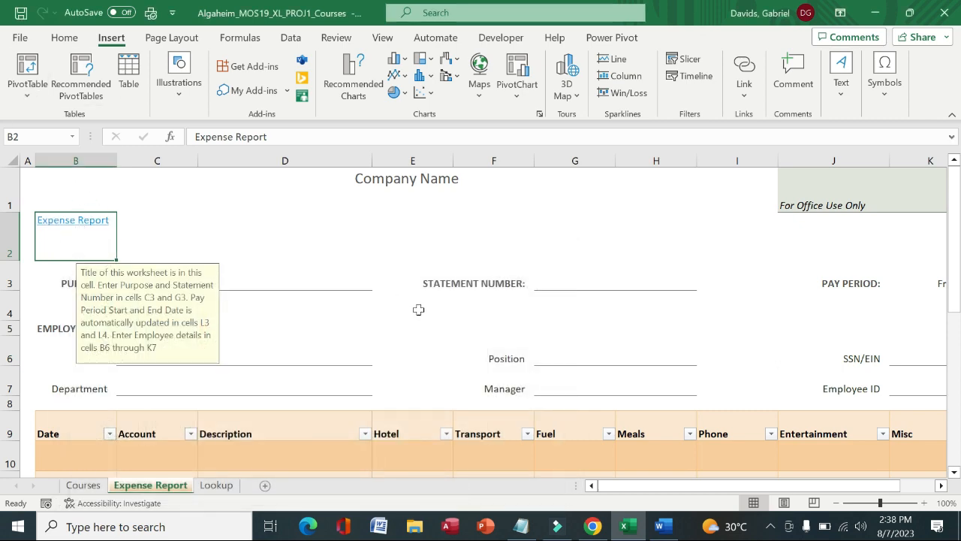
Read step 5's copy instruction in Word, and in Excel create a copy of the Expense Report sheet placed before the original.
left_click(659, 527)
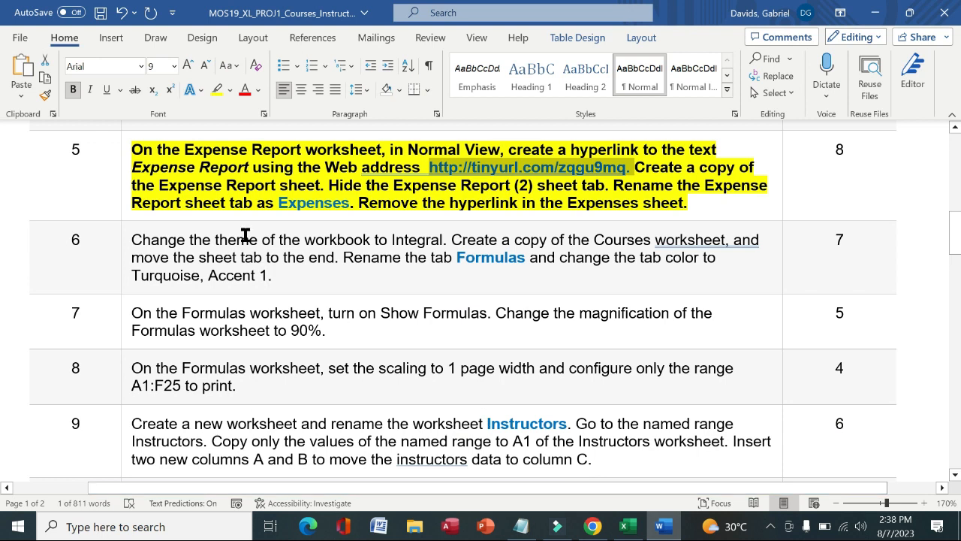
left_click_drag(134, 167, 289, 166)
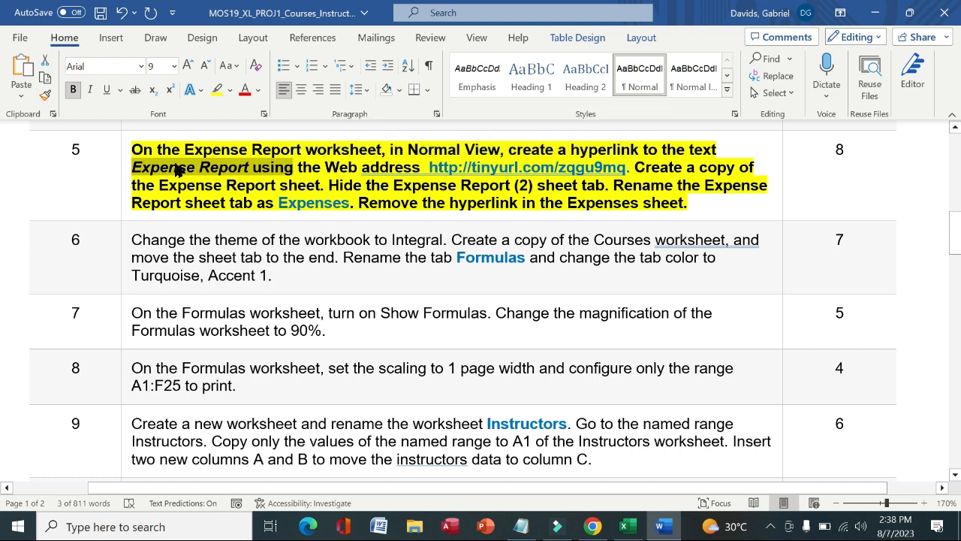
left_click_drag(637, 167, 322, 186)
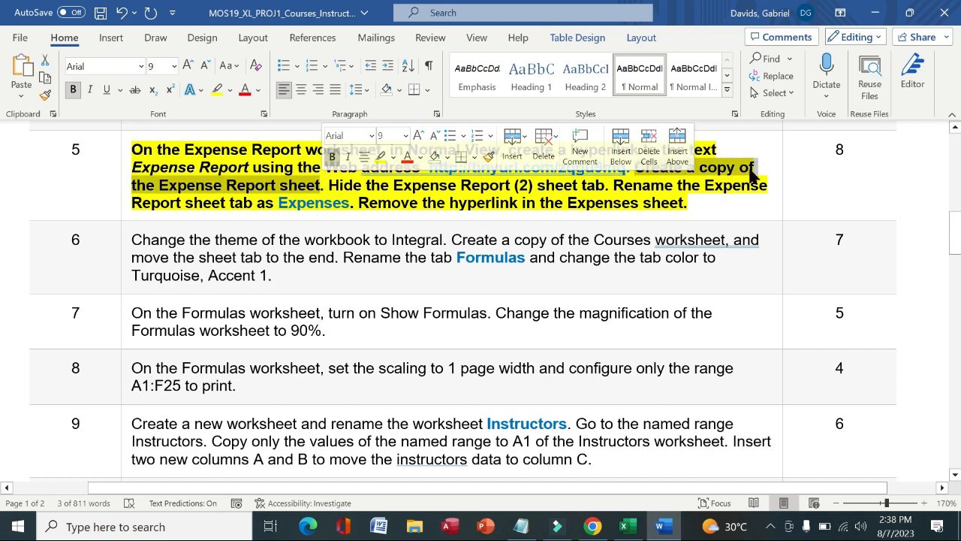
left_click(624, 526)
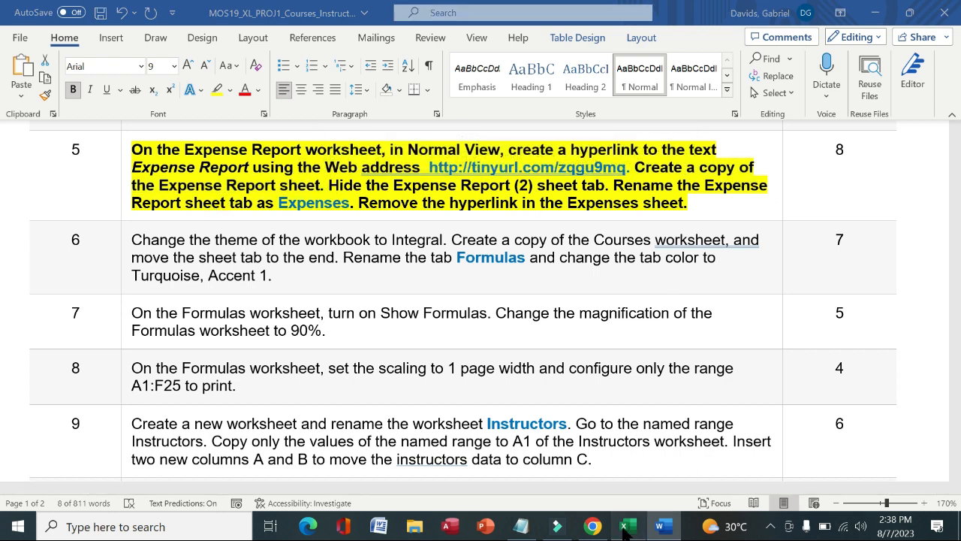
right_click(172, 494)
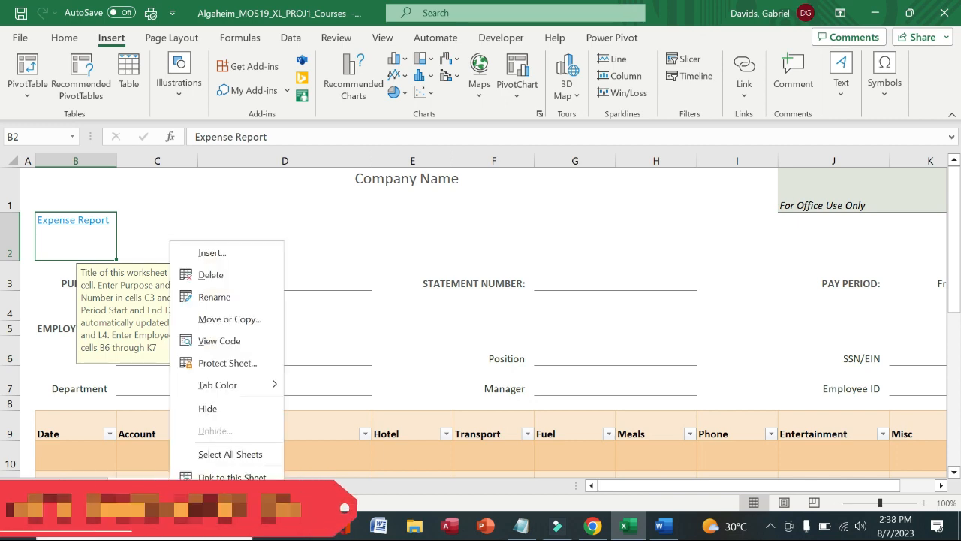
left_click(250, 329)
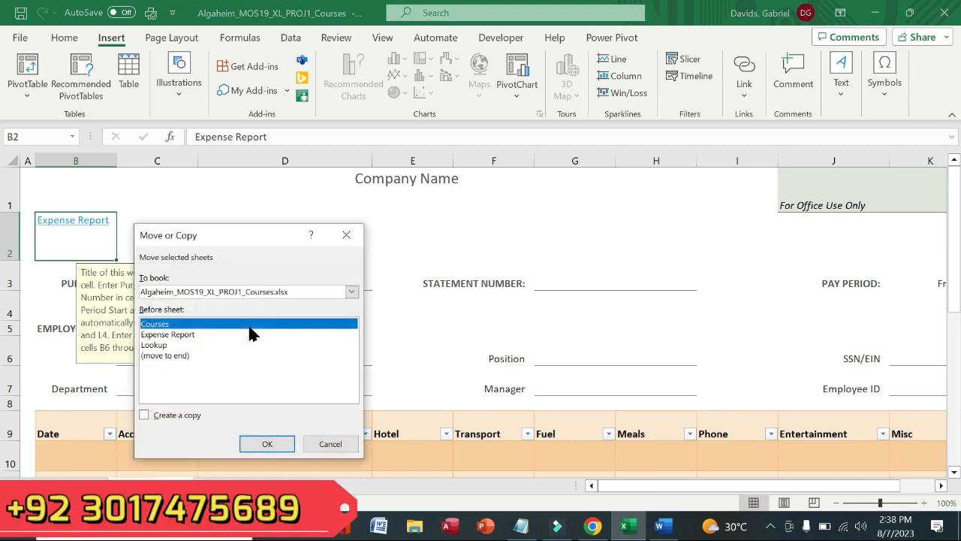
left_click(659, 525)
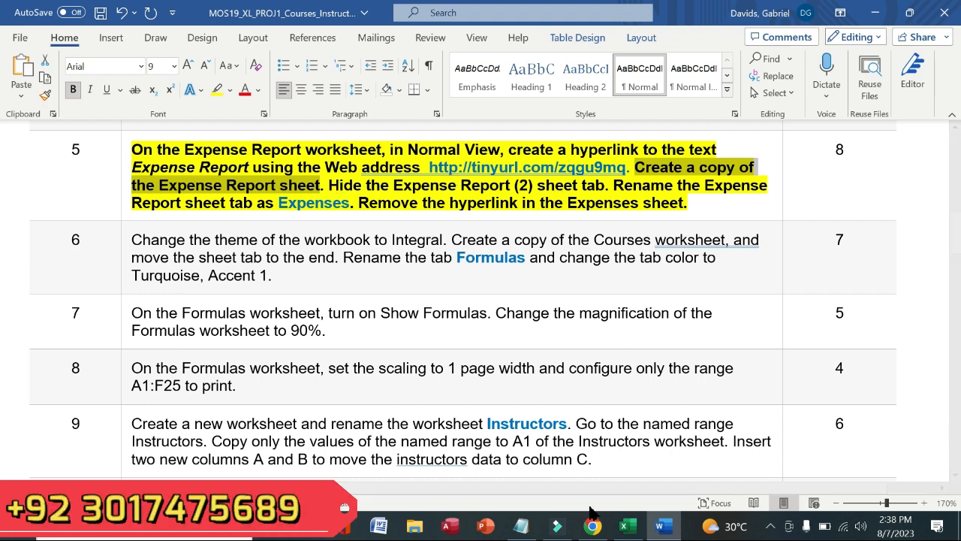
left_click(627, 530)
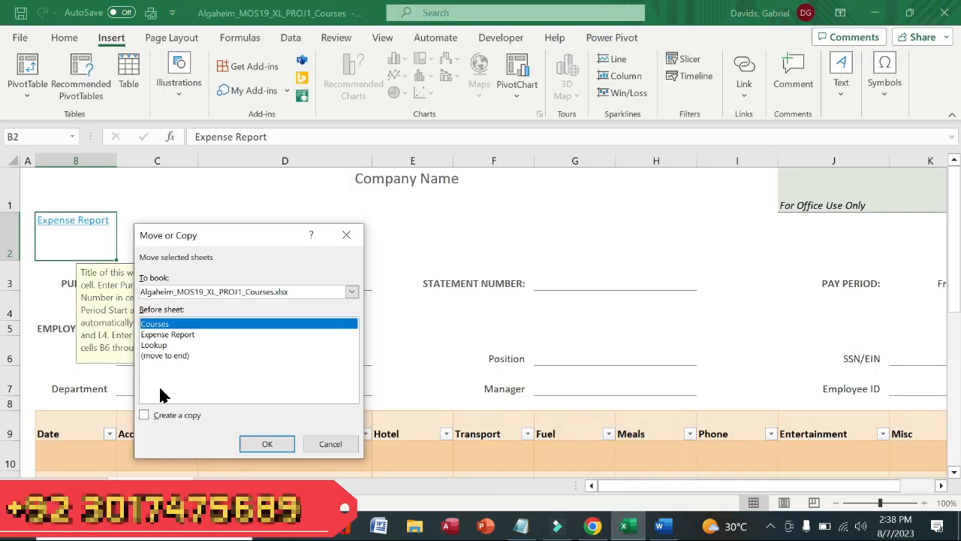
left_click(143, 415)
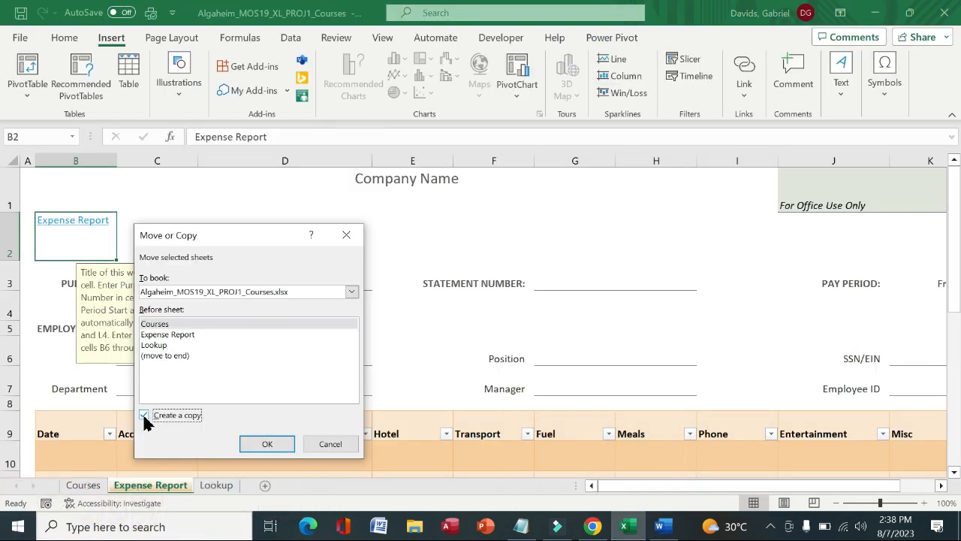
left_click(199, 335)
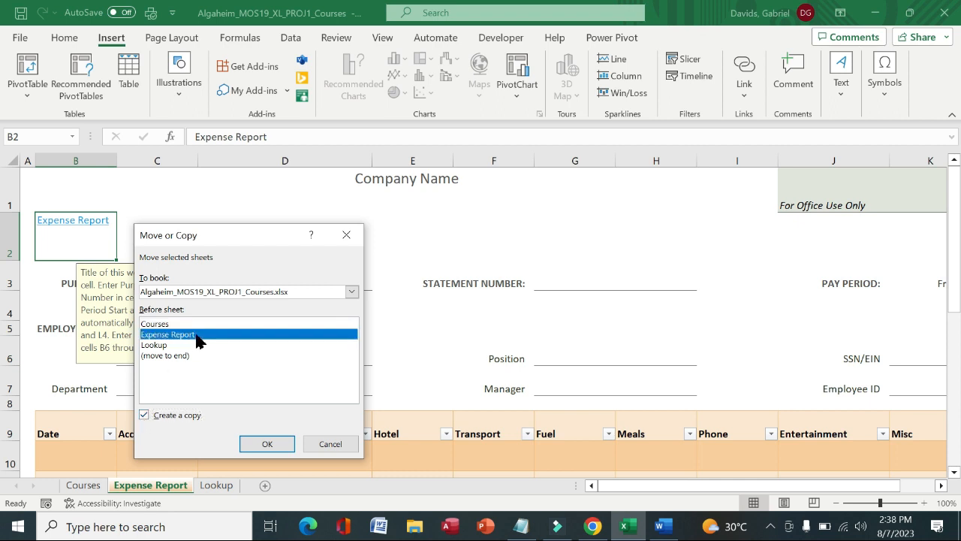
left_click(144, 416)
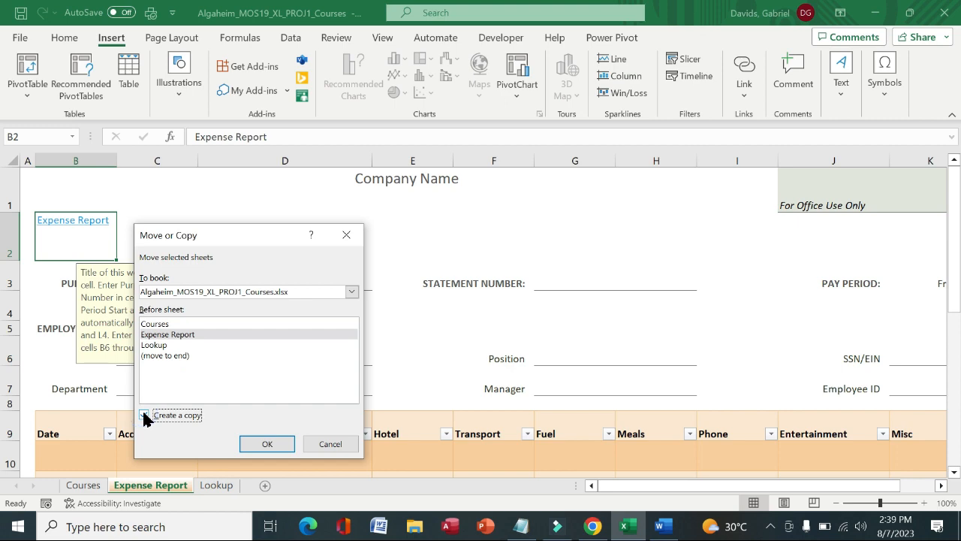
left_click(268, 444)
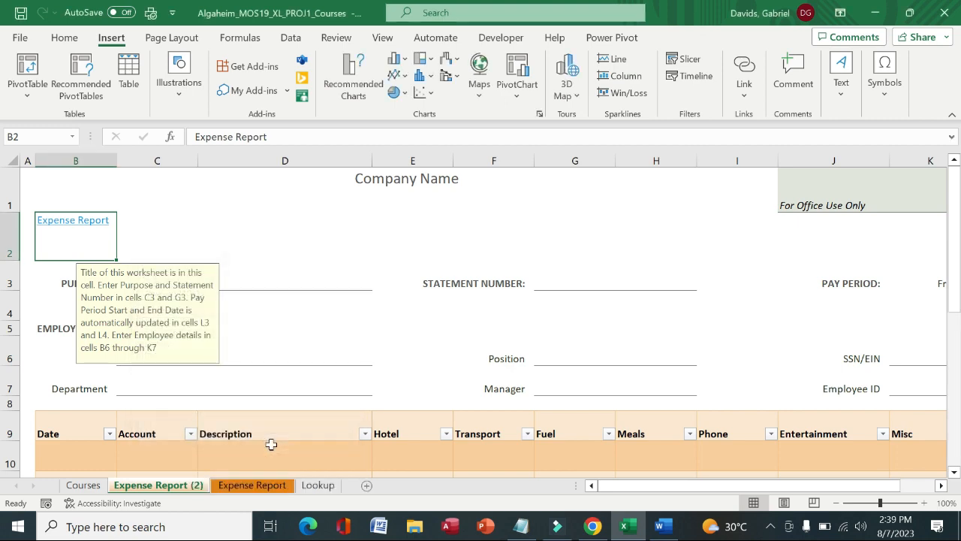
Check step 5's hide instruction in Word, and hide the Expense Report (2) sheet in Excel.
left_click(659, 526)
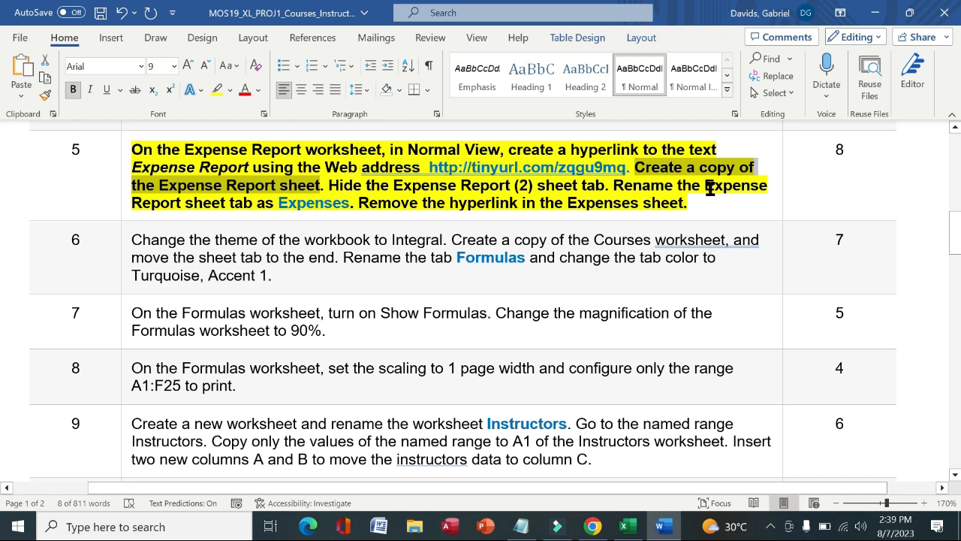
left_click_drag(325, 184, 611, 185)
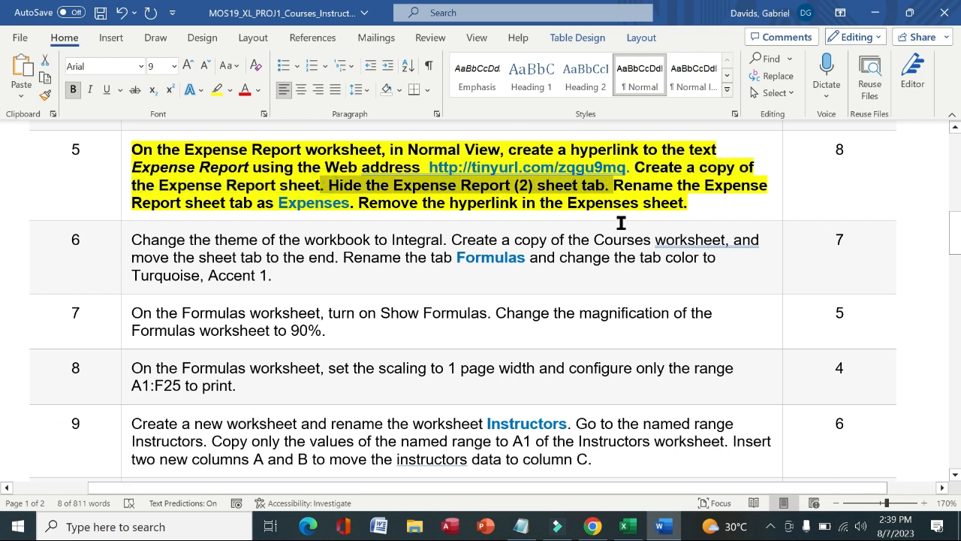
left_click(624, 525)
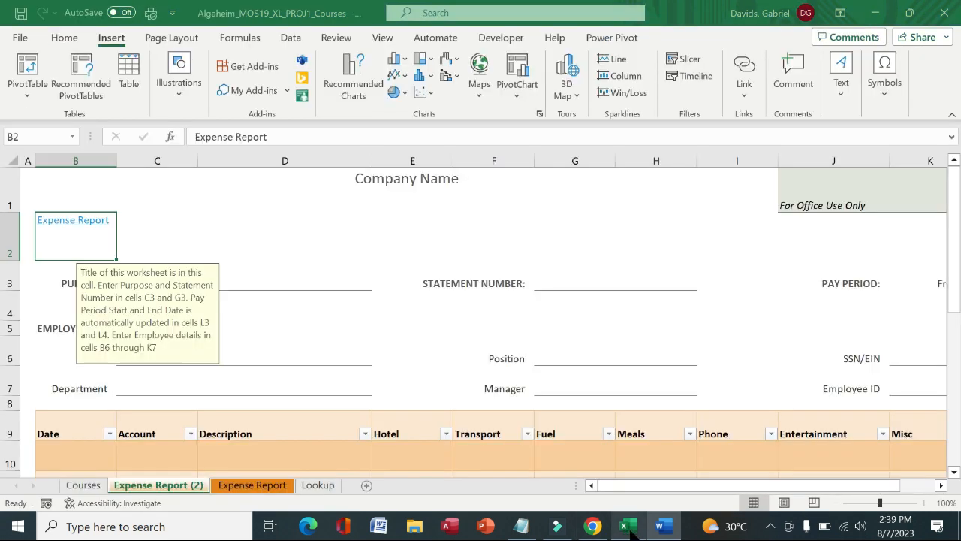
right_click(184, 487)
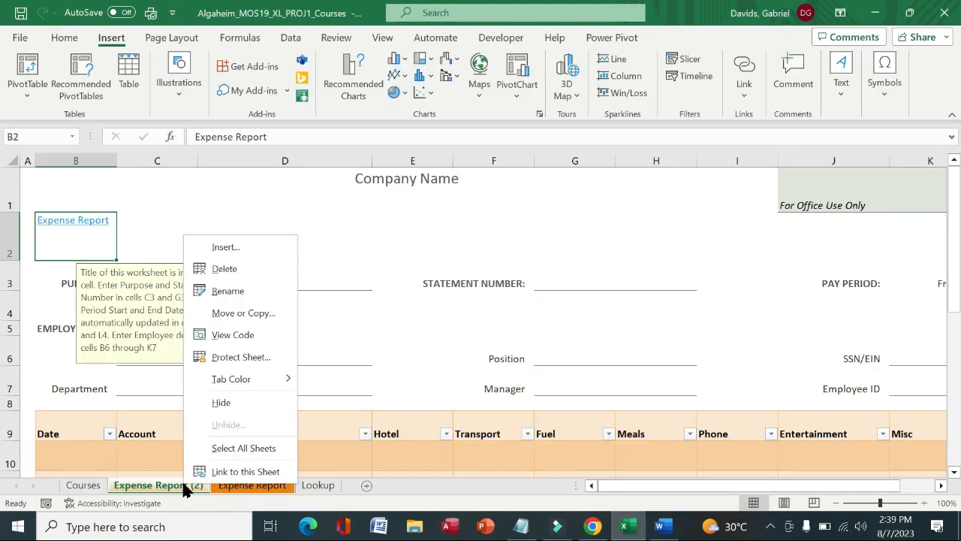
left_click(241, 403)
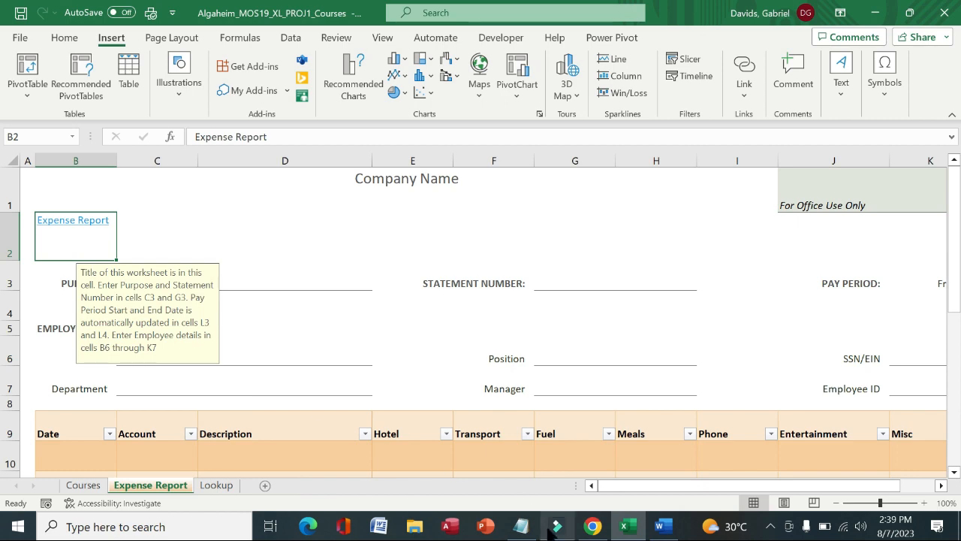
Copy the new sheet name from step 5 in Word, and rename the Expense Report sheet in Excel as Expenses.
left_click(659, 526)
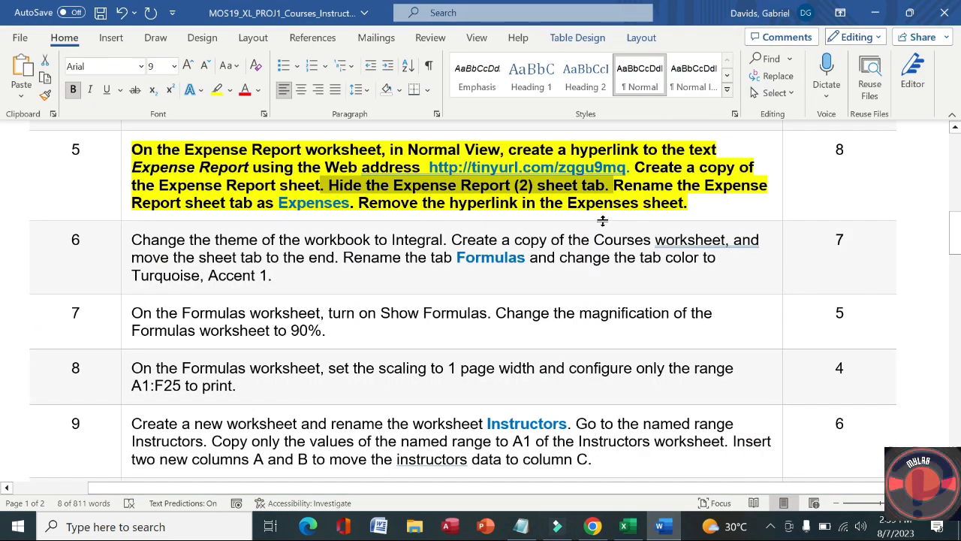
left_click_drag(616, 185, 275, 203)
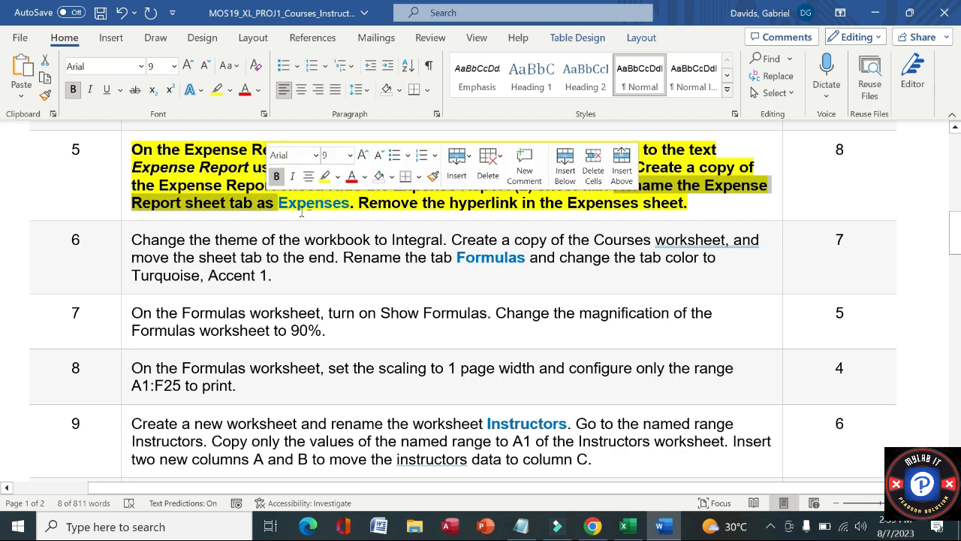
left_click_drag(348, 204, 281, 209)
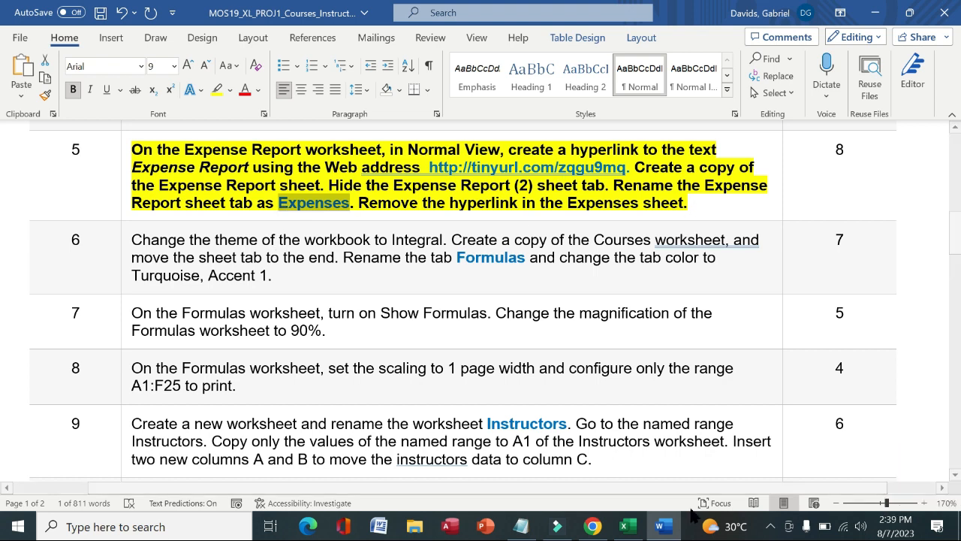
left_click(617, 530)
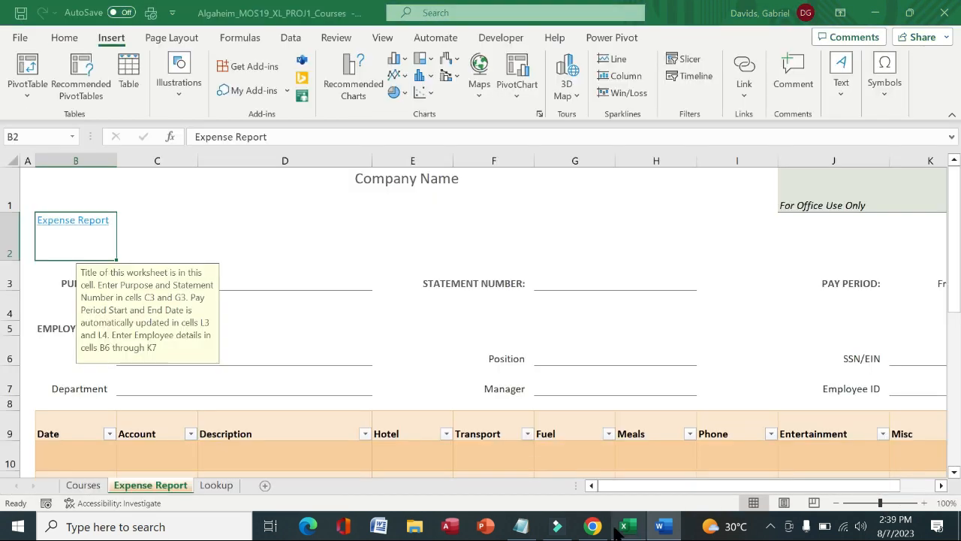
double_click(147, 486)
key("ctrl+v")
key("Return")
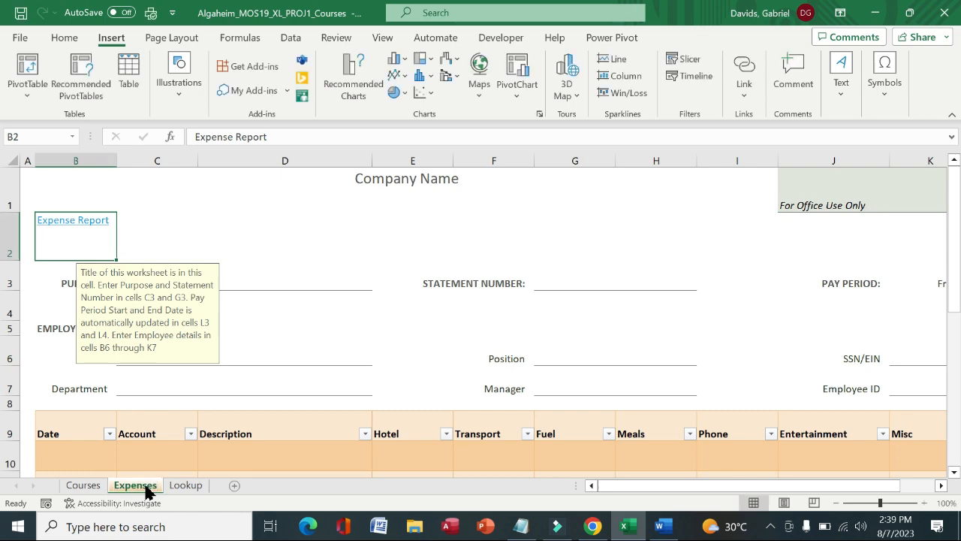
Read step 5's last instruction in Word, and remove the hyperlink from cell B2 of the Expenses sheet in Excel.
left_click(660, 527)
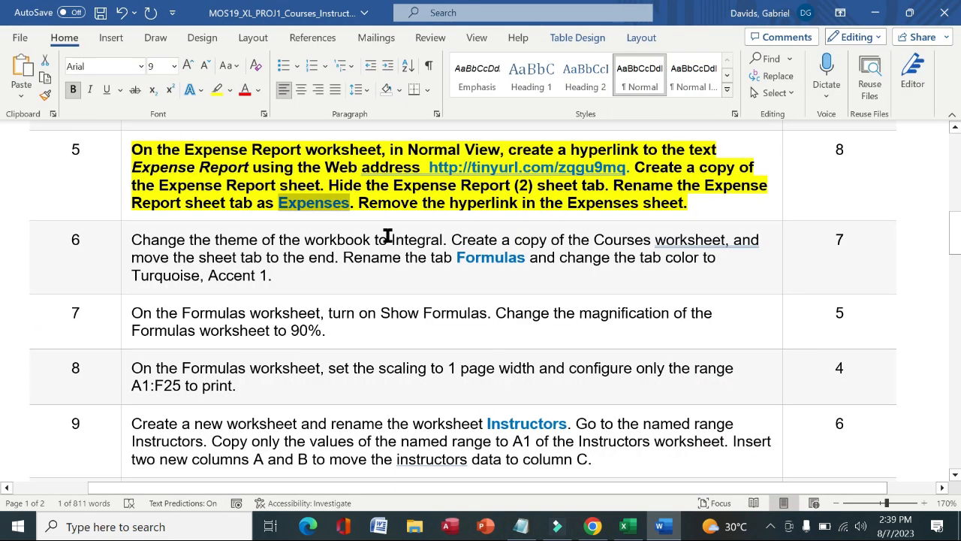
left_click_drag(359, 204, 676, 203)
left_click(629, 527)
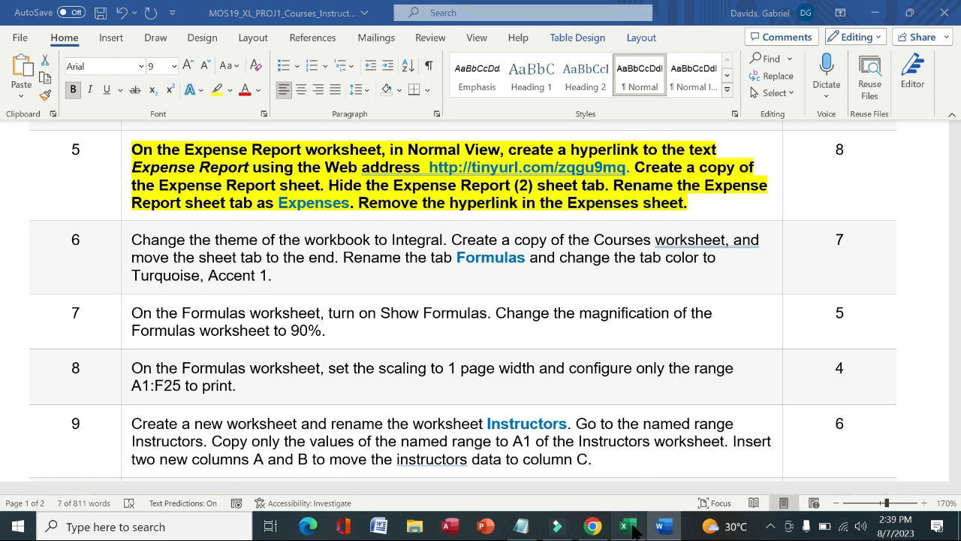
right_click(101, 228)
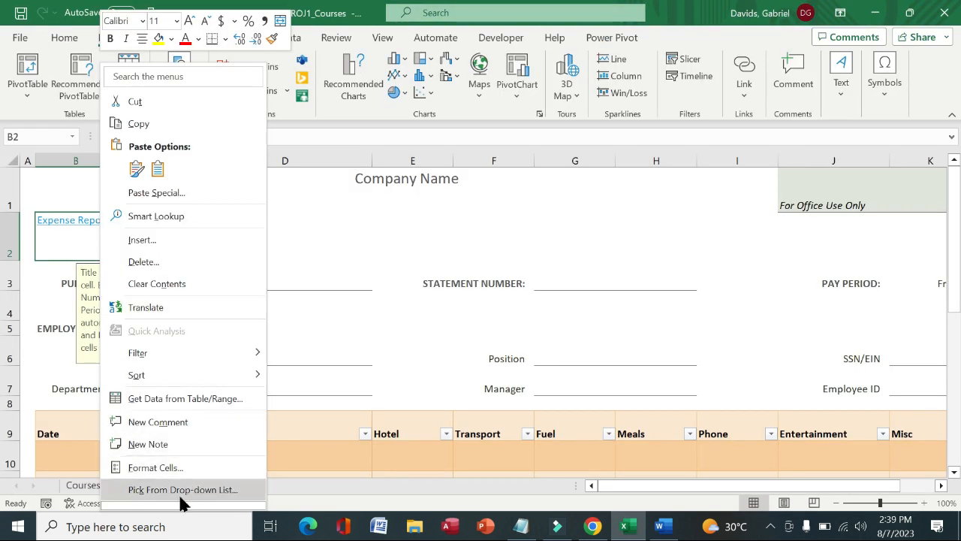
scroll(183, 507, "down", 3)
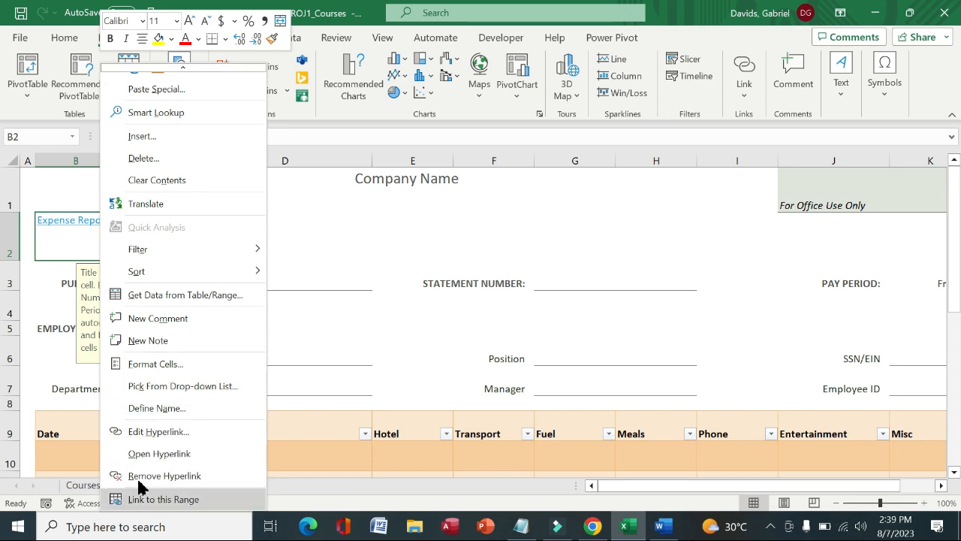
left_click(164, 476)
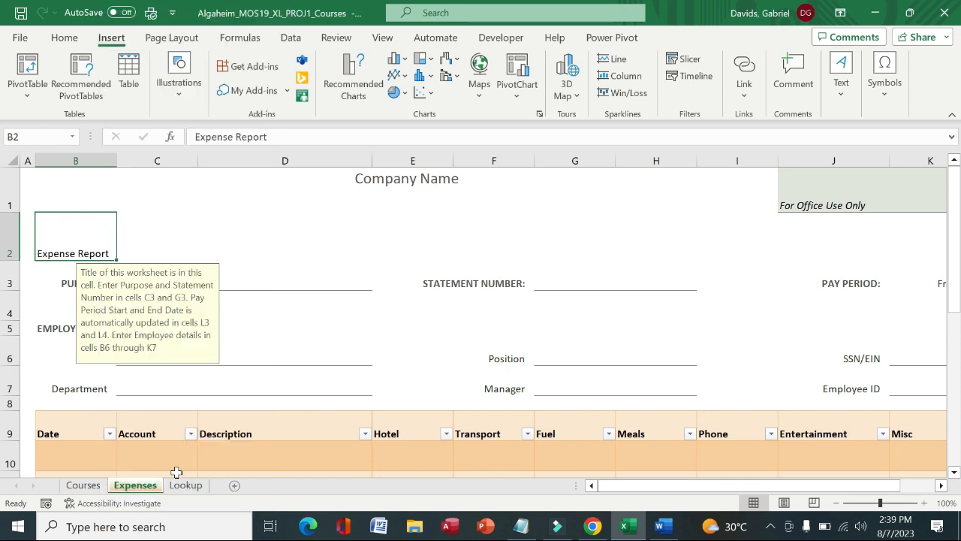
In the Word instructions, remove the bold and yellow highlight from step 5 and apply both to step 6.
left_click(659, 526)
left_click(120, 161)
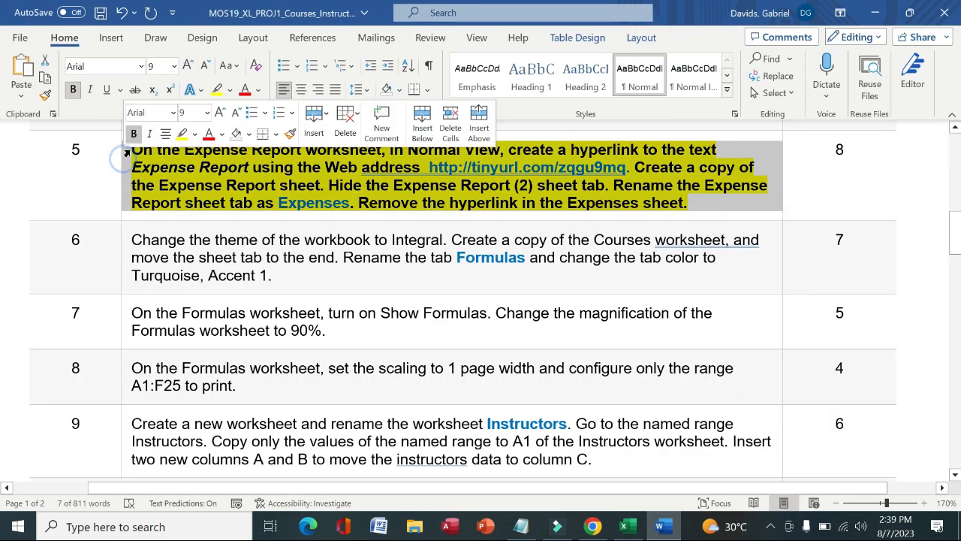
left_click(134, 133)
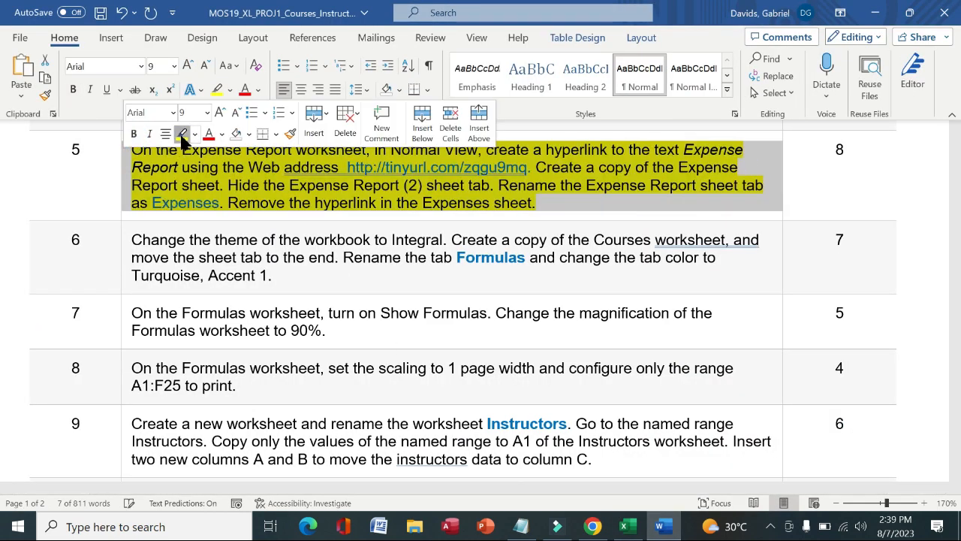
left_click(182, 135)
left_click(126, 276)
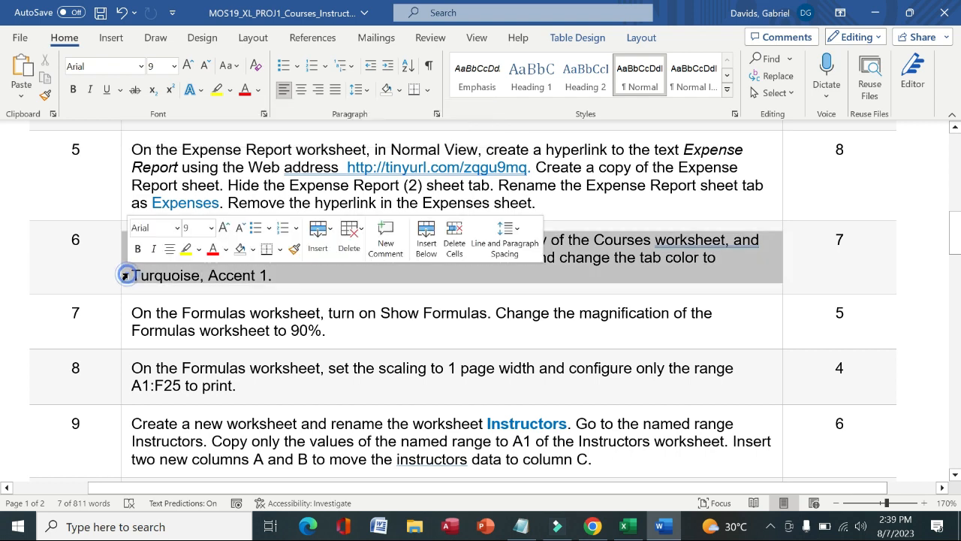
left_click(140, 250)
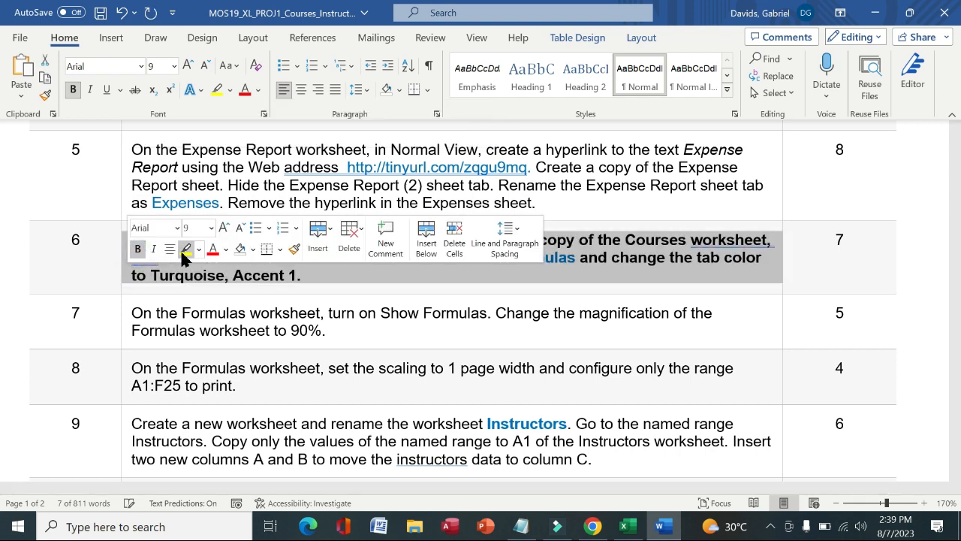
left_click(186, 250)
left_click(80, 255)
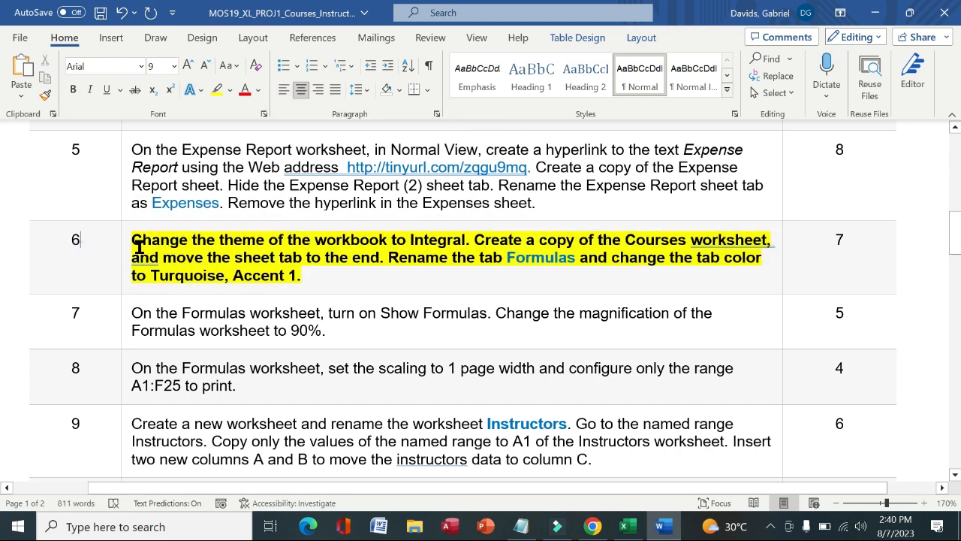
Read step 6's theme instruction in Word, and change the workbook theme to Integral in Excel.
left_click_drag(156, 238, 441, 227)
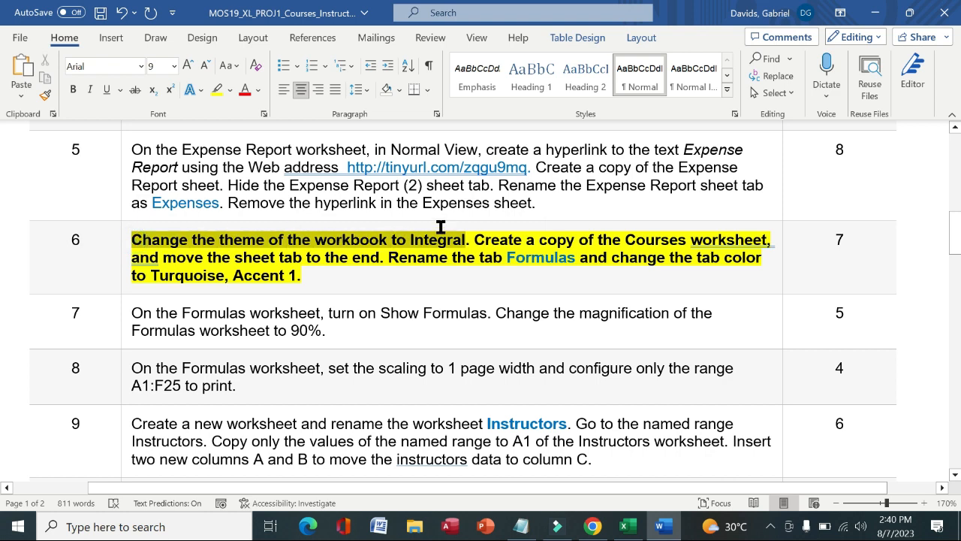
left_click(623, 526)
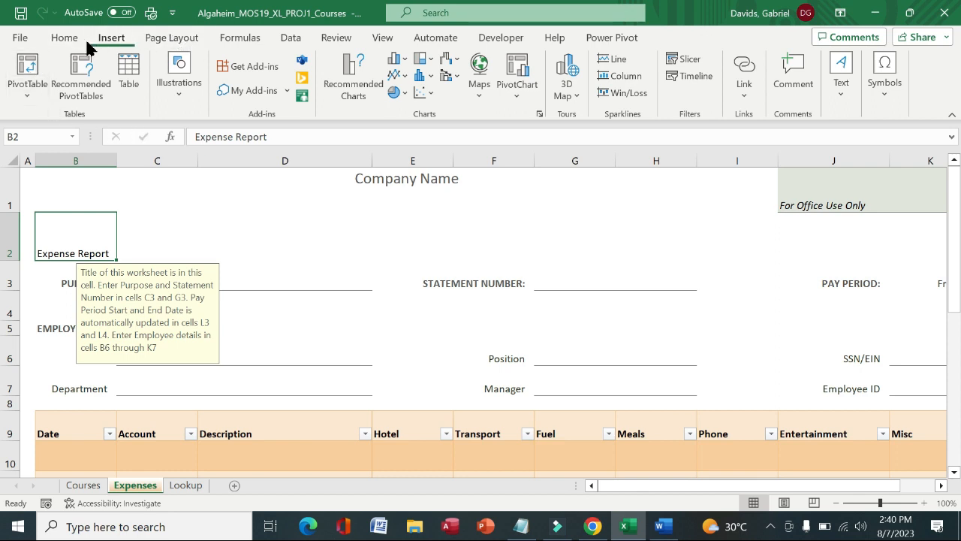
left_click(161, 43)
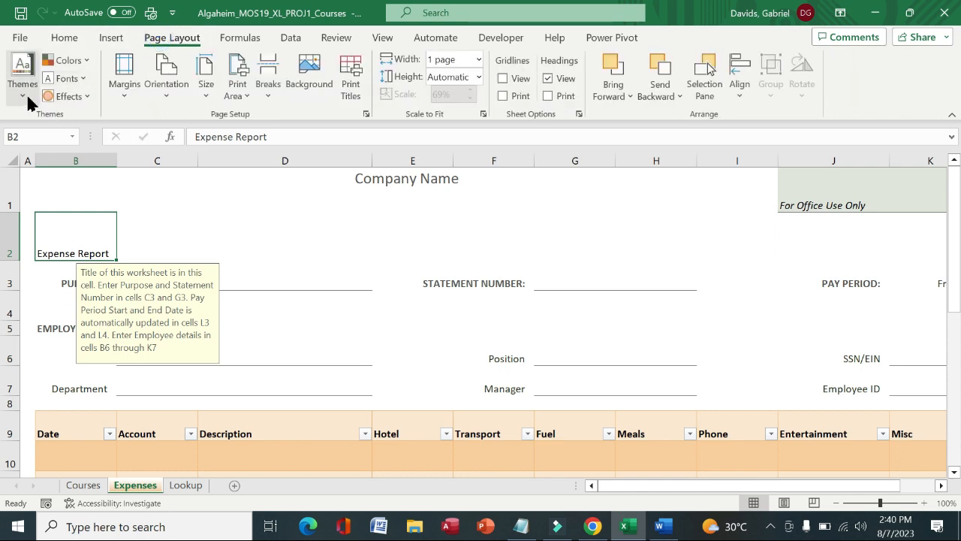
left_click(27, 94)
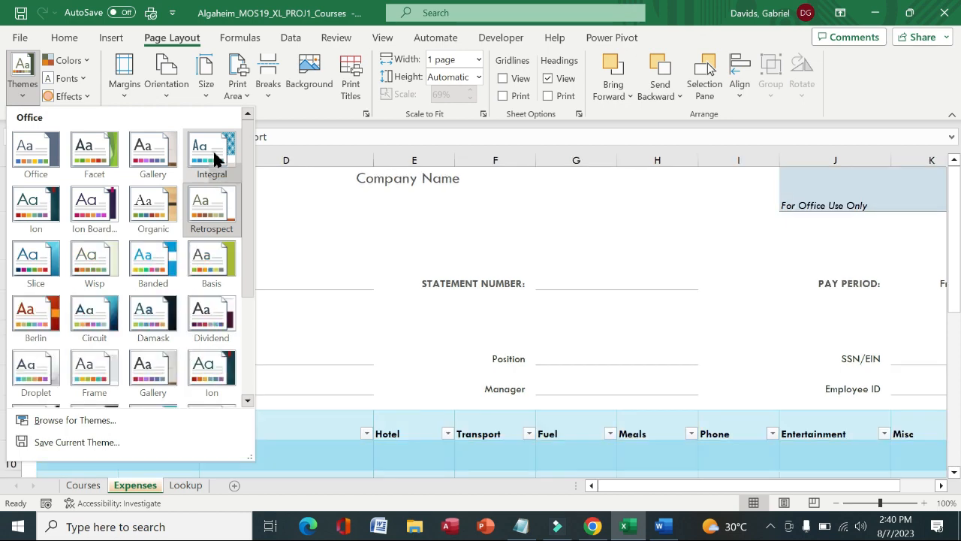
left_click(214, 152)
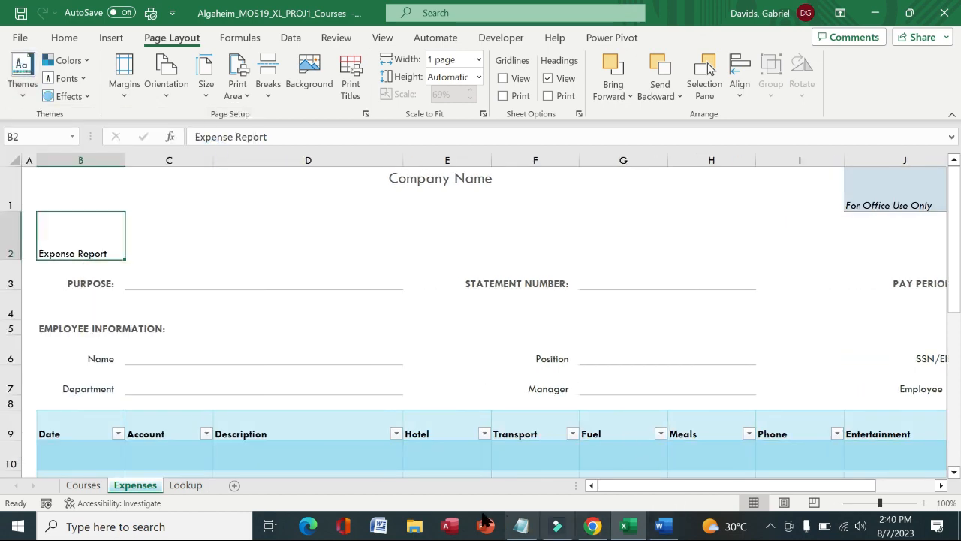
Read step 6's copy instruction in Word, and create a copy of the Courses sheet at the end of the workbook in Excel.
left_click(674, 531)
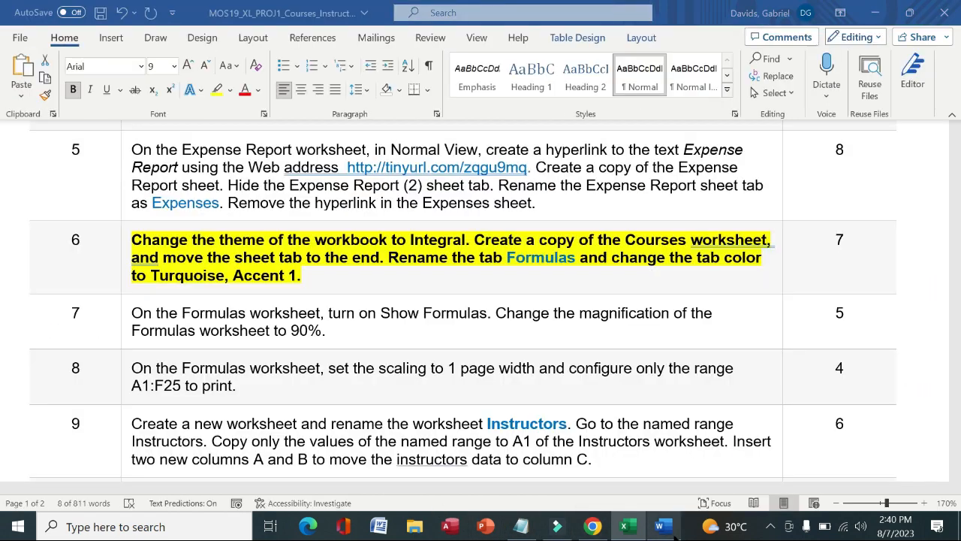
left_click_drag(507, 246, 380, 256)
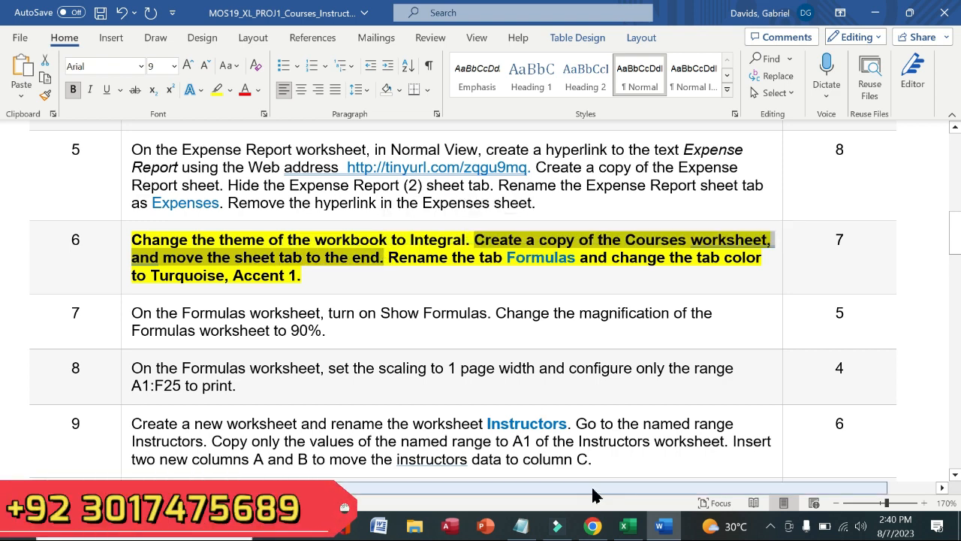
left_click(624, 526)
mouse_move(593, 526)
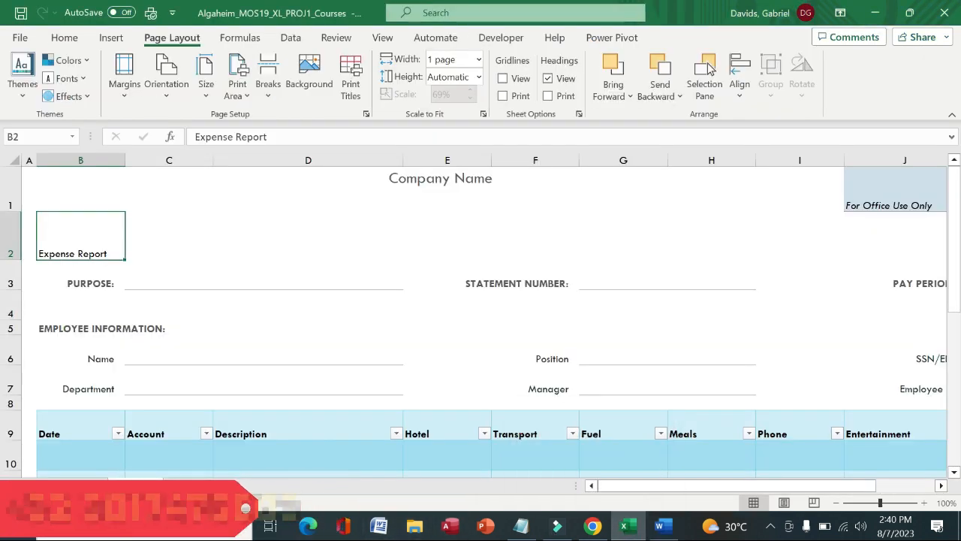
left_click(75, 486)
right_click(90, 485)
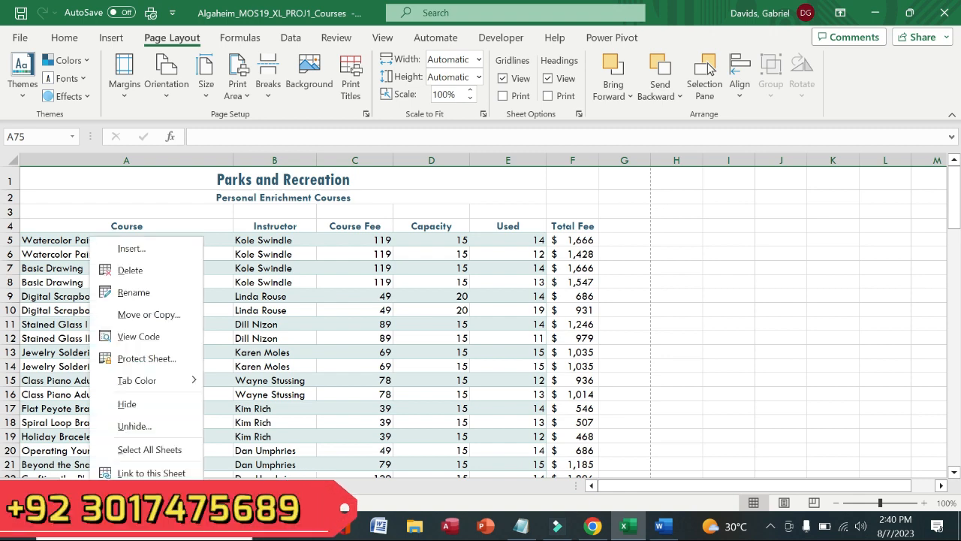
left_click(179, 317)
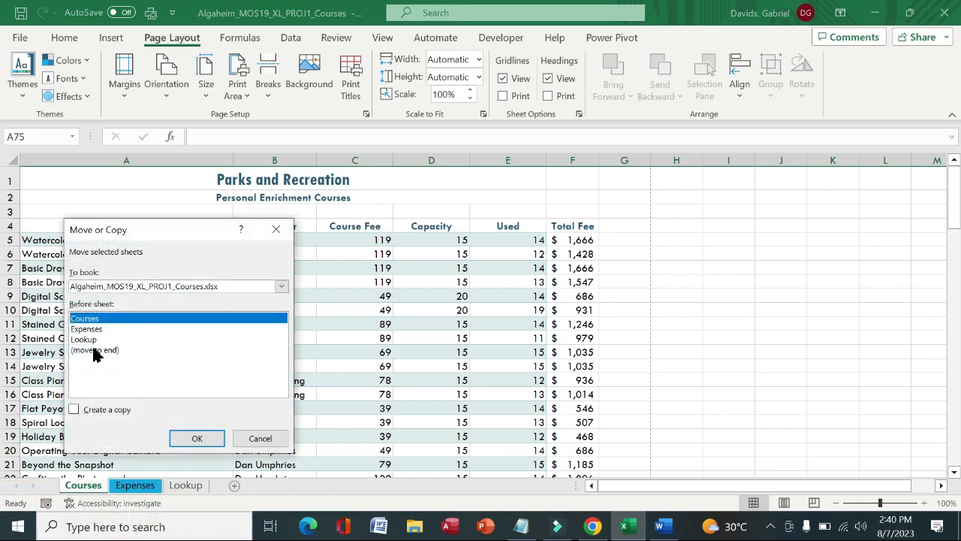
left_click(74, 411)
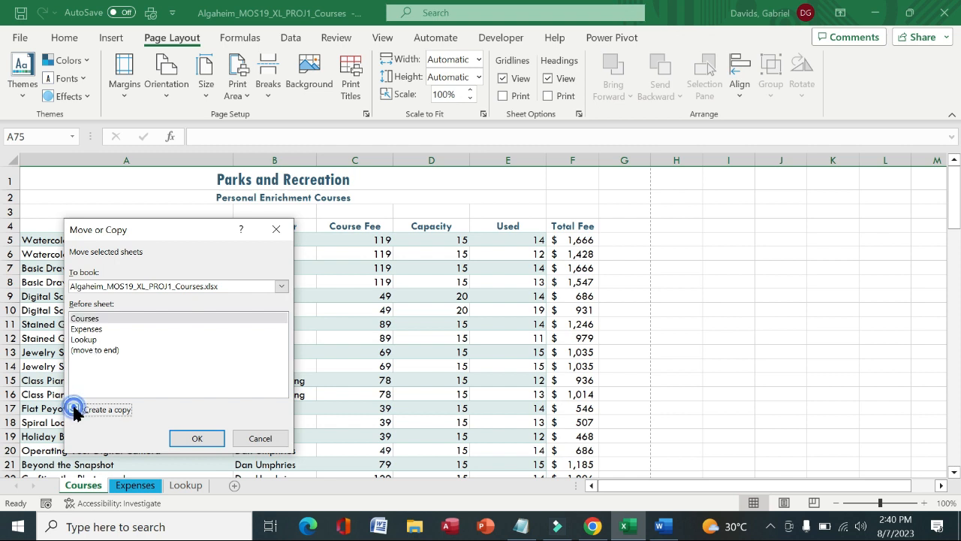
left_click(120, 351)
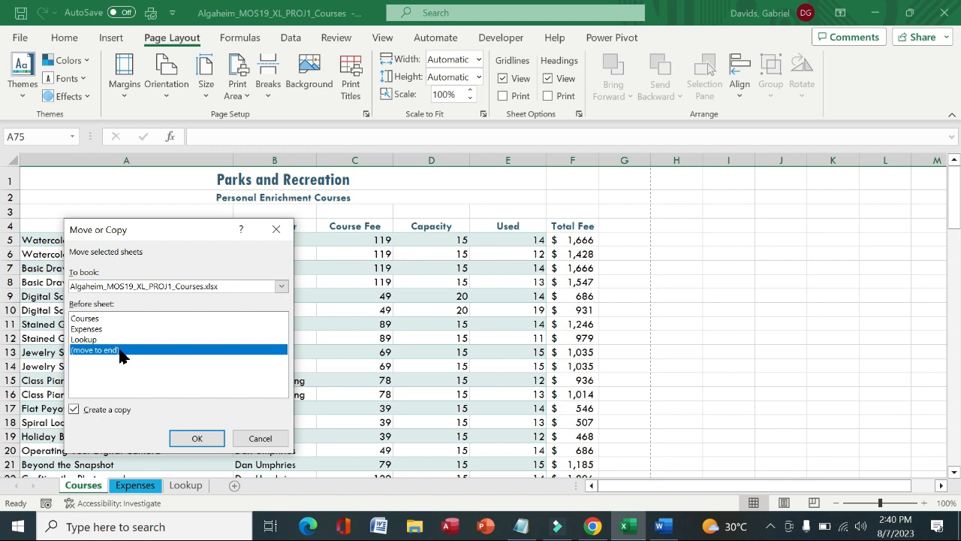
left_click(213, 438)
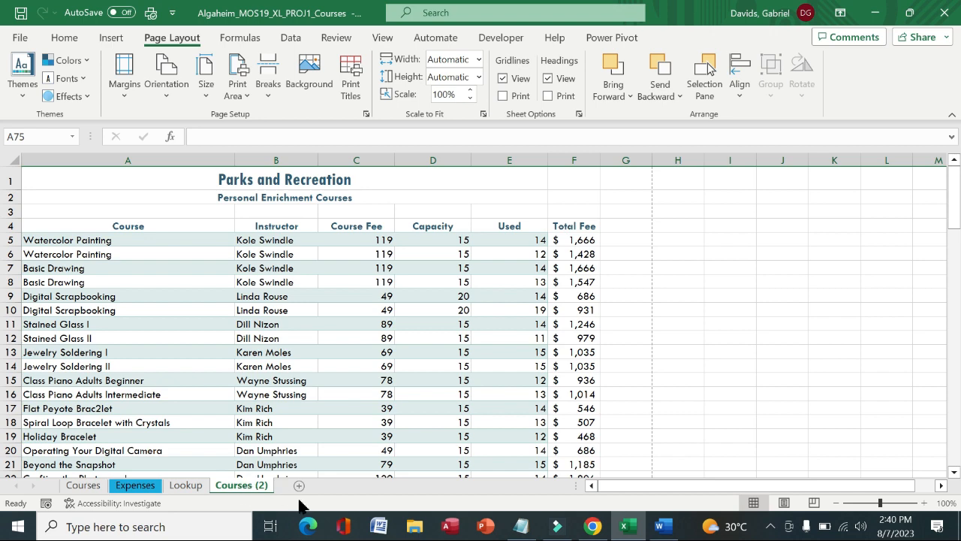
Copy the new sheet name from step 6 in Word, and rename the Courses (2) sheet in Excel as Formulas.
left_click(659, 526)
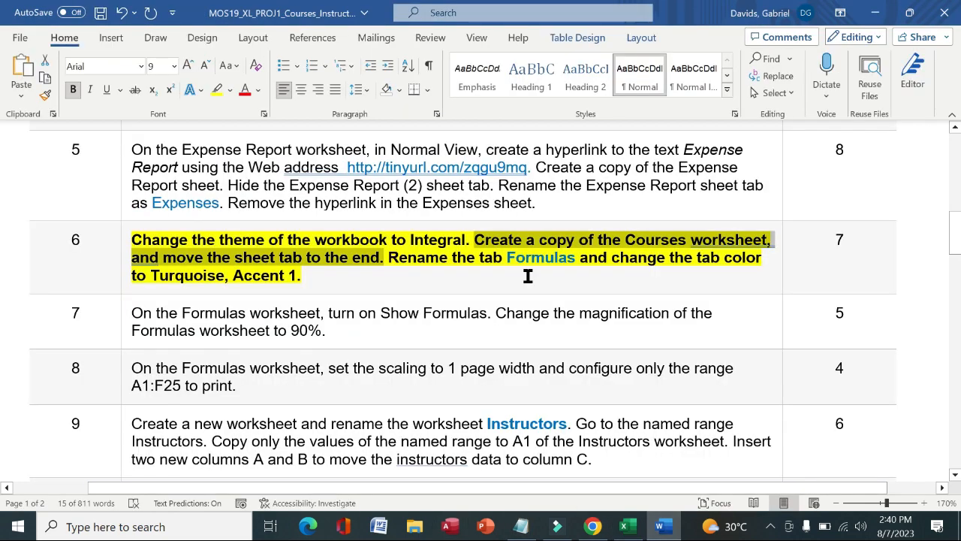
left_click_drag(581, 259, 518, 261)
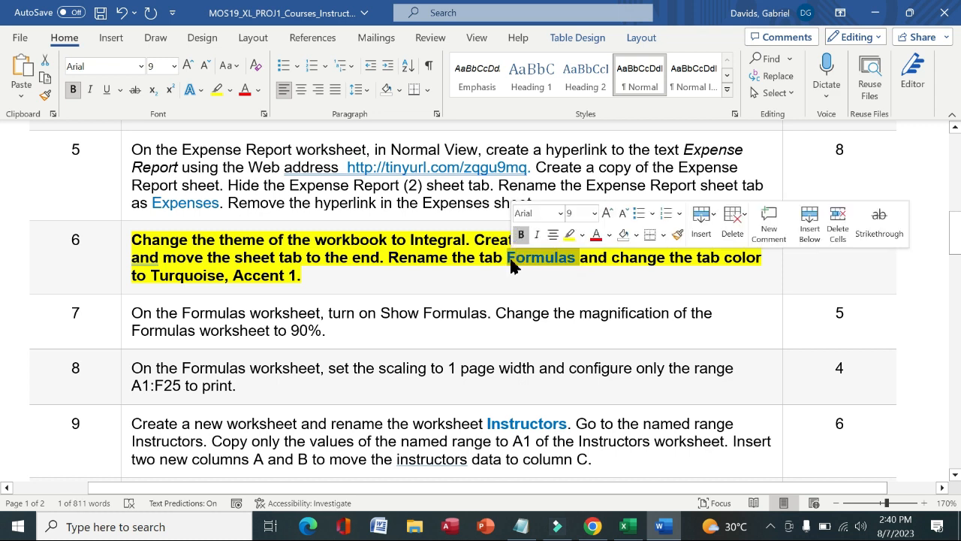
key("ctrl+c")
left_click_drag(393, 258, 498, 256)
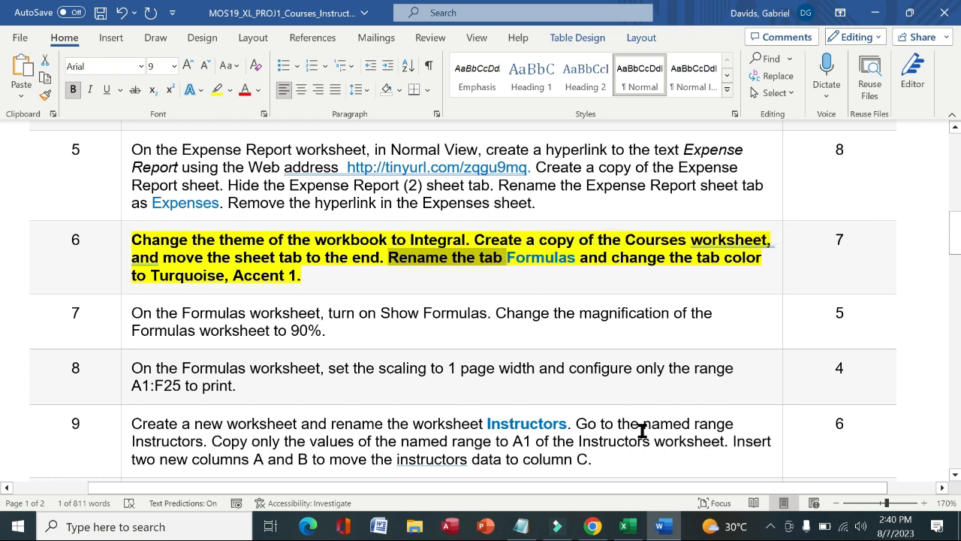
left_click(623, 526)
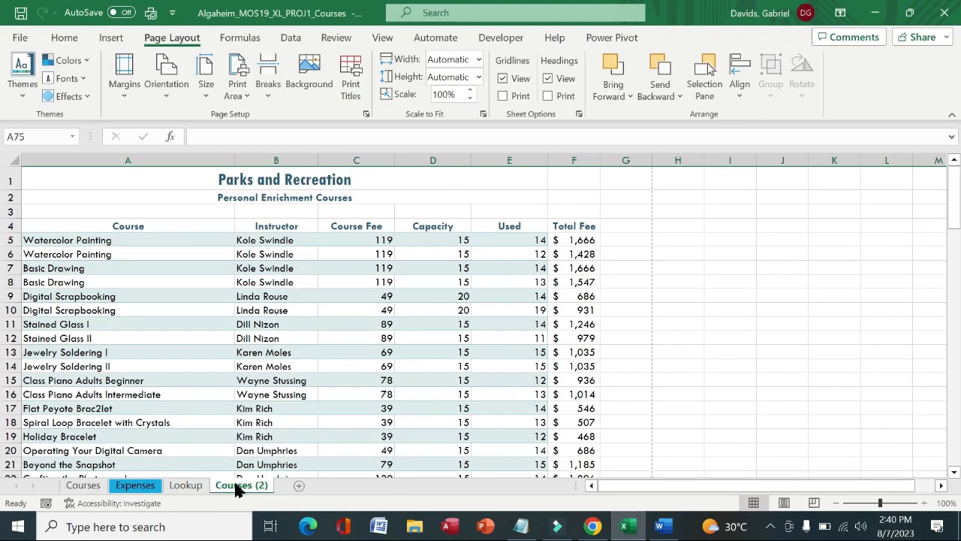
double_click(237, 489)
key("ctrl+v")
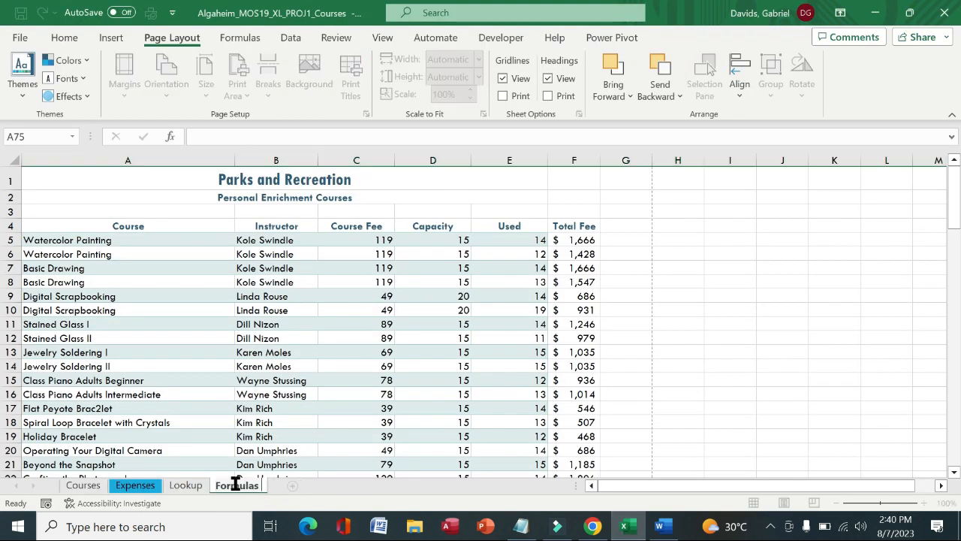
key("Return")
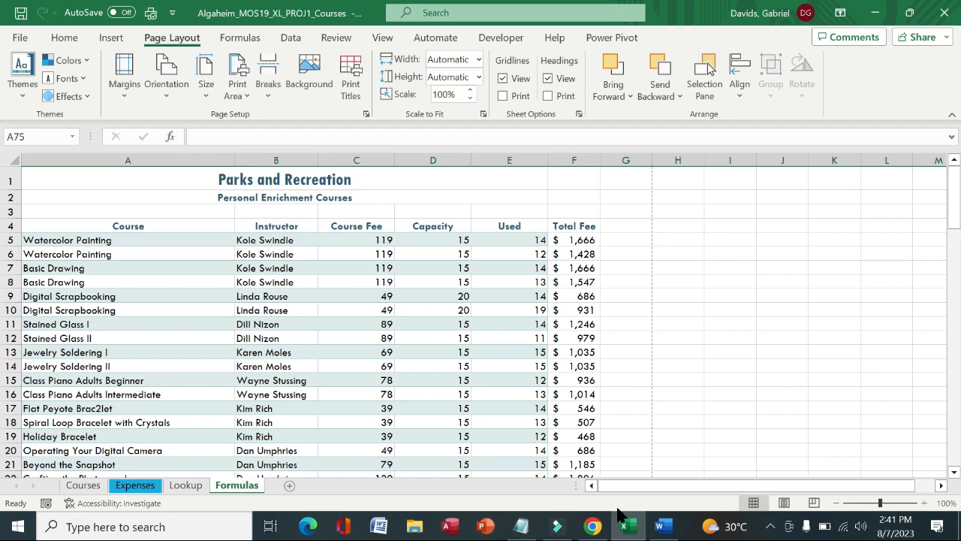
Read step 6's tab color instruction in Word, and set the Formulas sheet's tab color to Turquoise, Accent 1 in Excel.
left_click(660, 527)
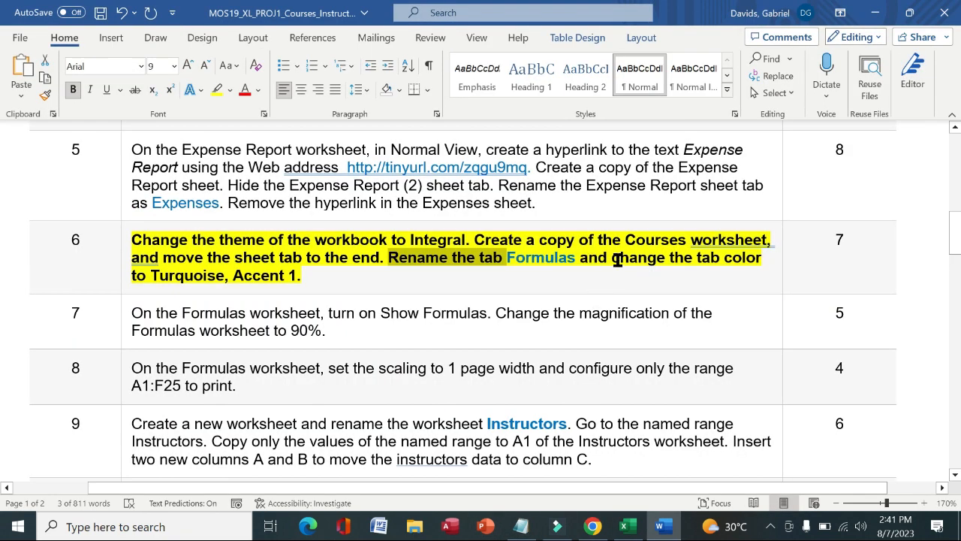
left_click_drag(617, 259, 746, 275)
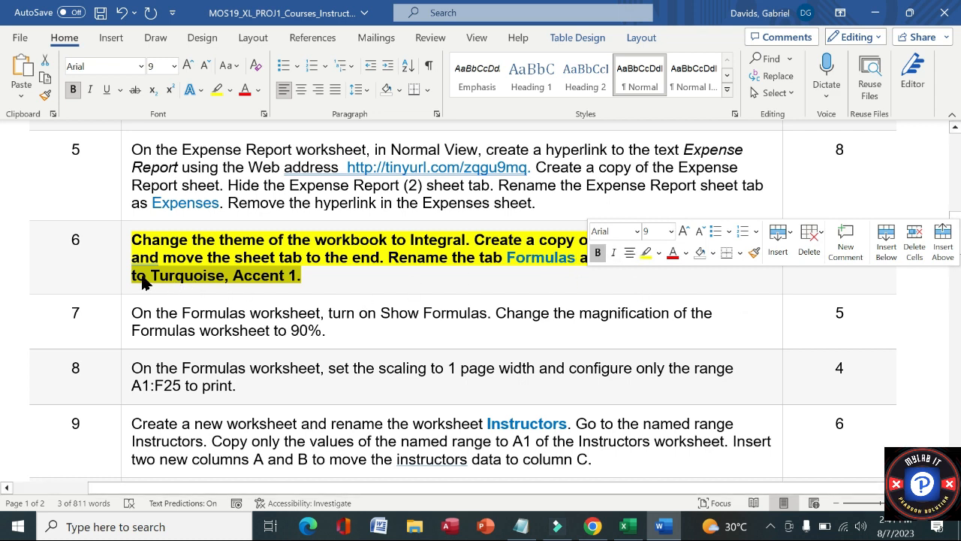
left_click(502, 305)
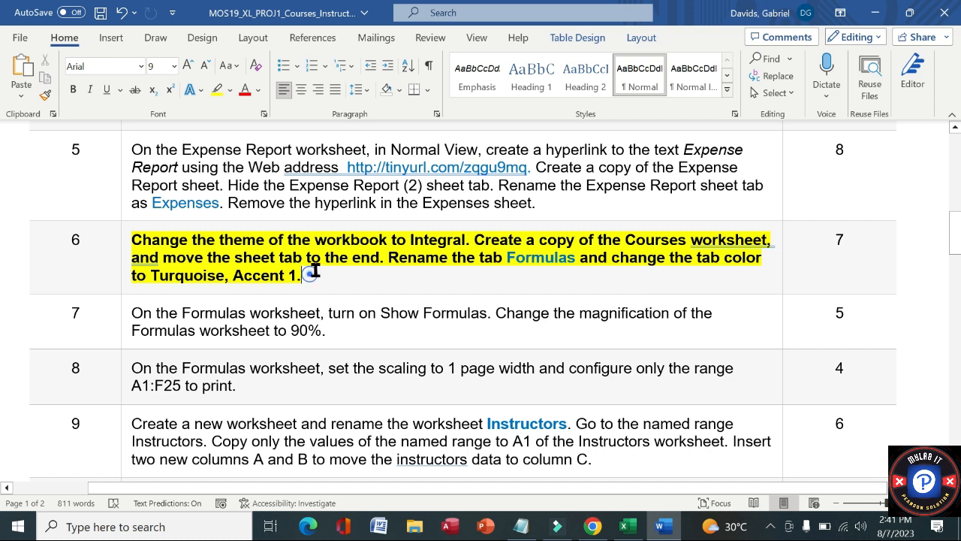
left_click_drag(314, 272, 611, 258)
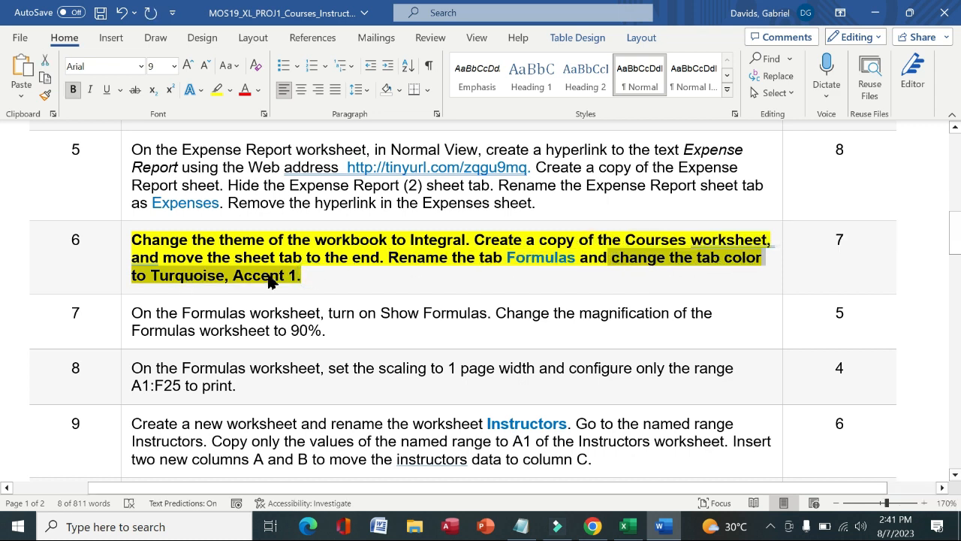
left_click(624, 527)
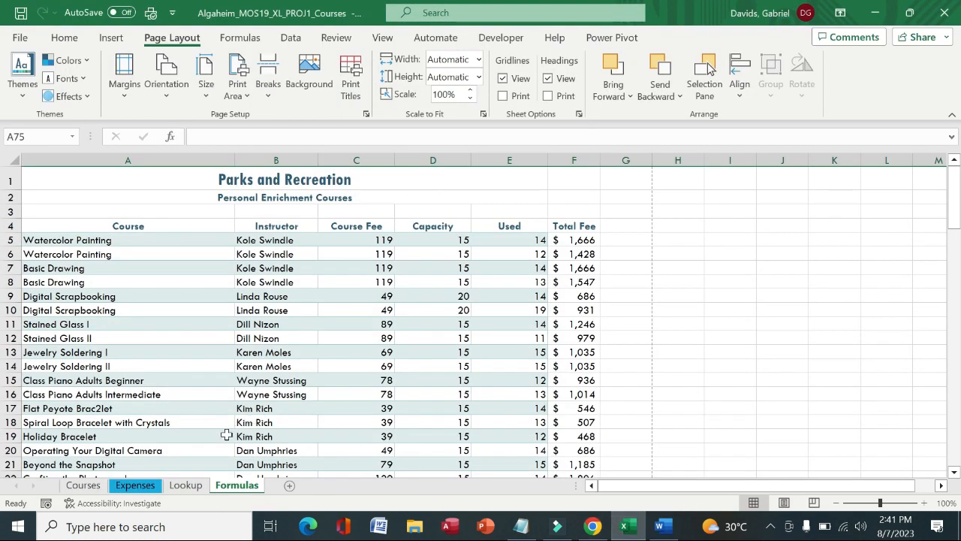
right_click(233, 487)
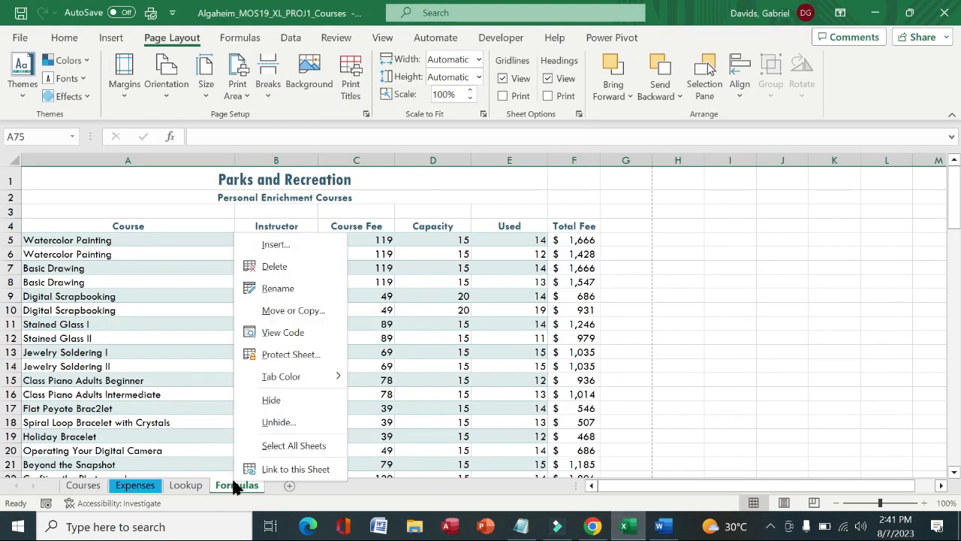
mouse_move(345, 377)
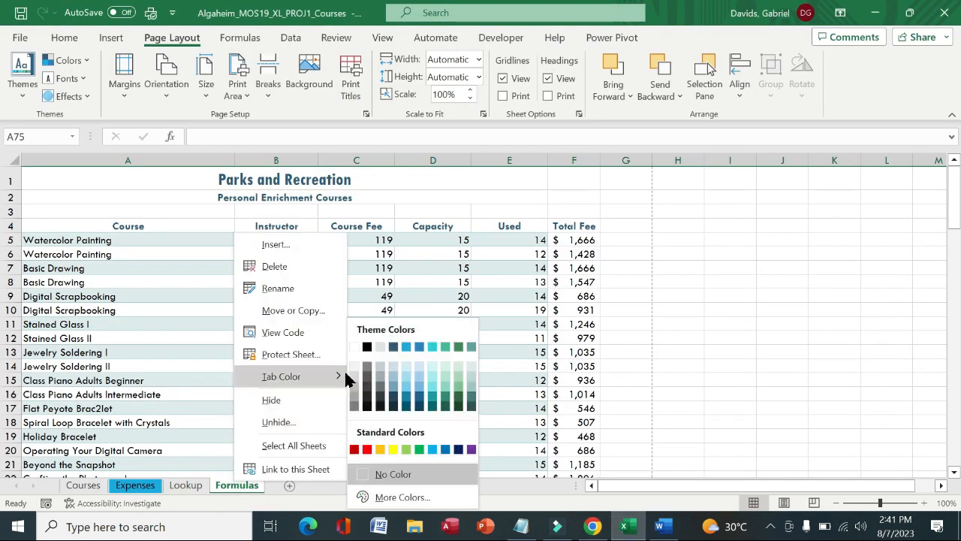
left_click(408, 348)
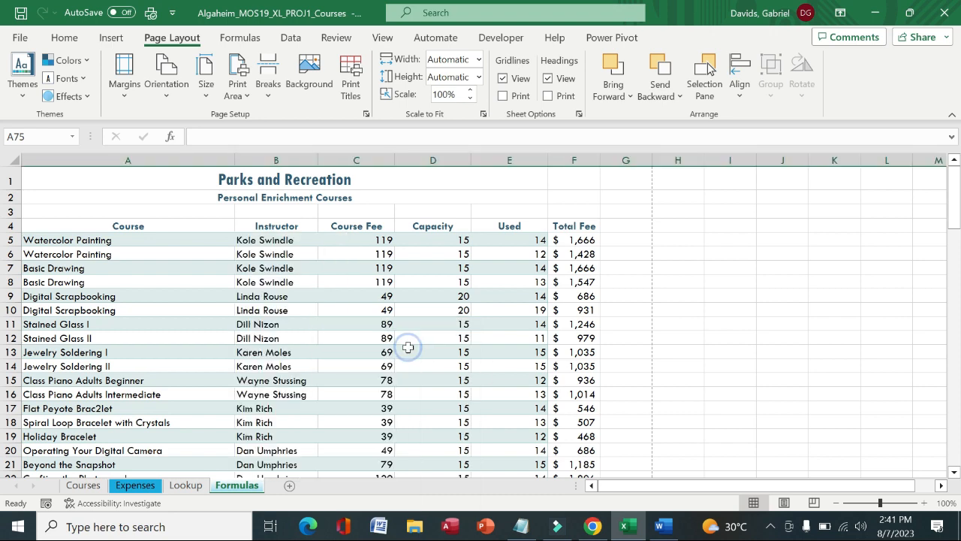
In the Word instructions, remove the bold and yellow highlight from step 6 and apply both to step 7.
left_click(661, 527)
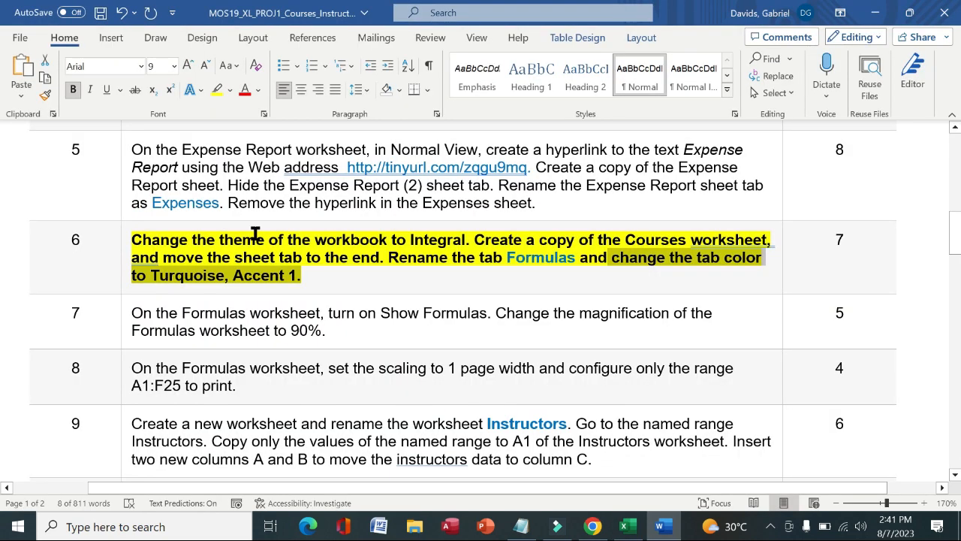
left_click(125, 261)
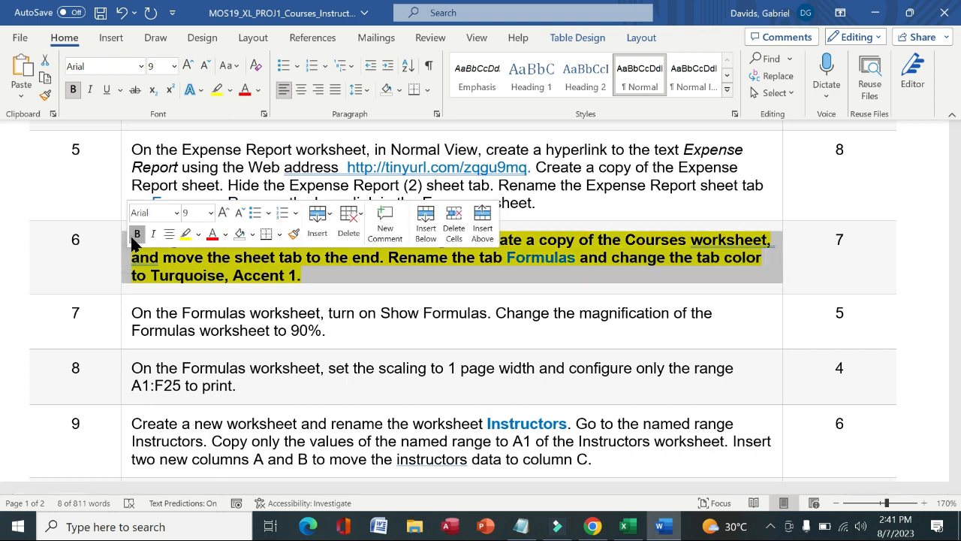
left_click(137, 233)
left_click(187, 233)
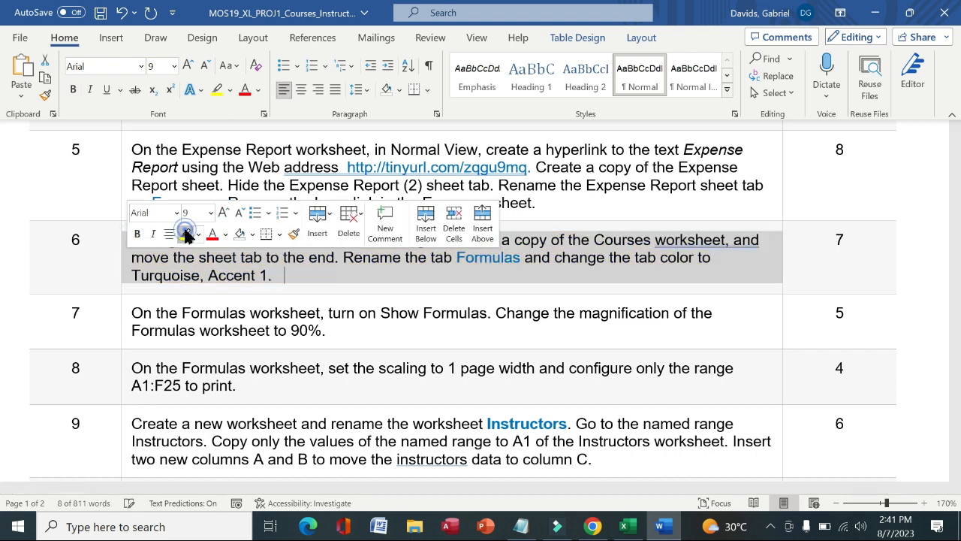
left_click(123, 321)
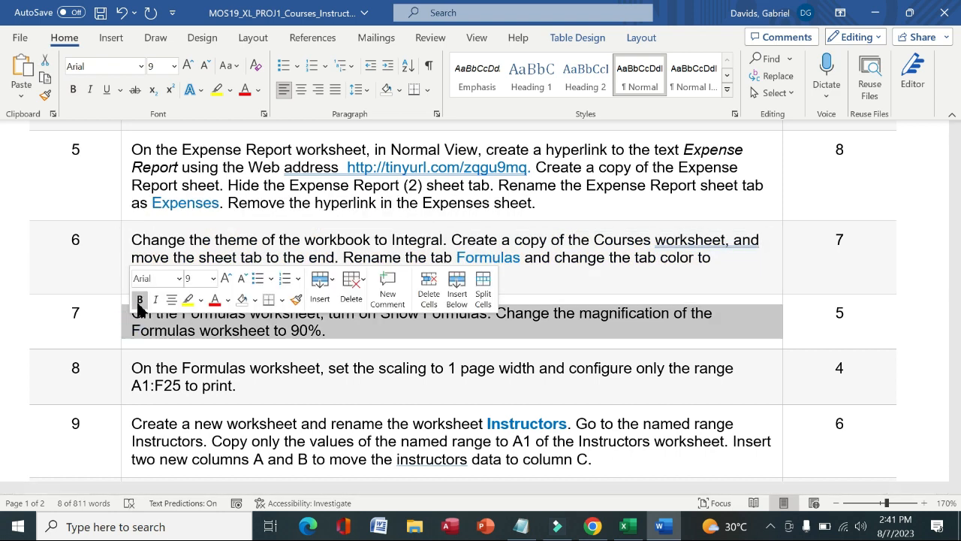
left_click(140, 300)
left_click(187, 300)
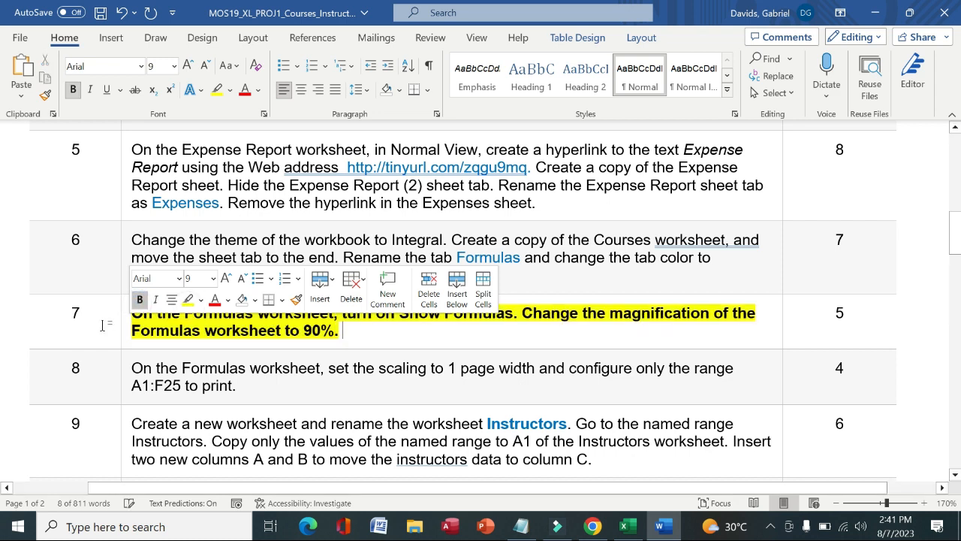
left_click(101, 326)
Read step 7's first instruction in Word, and turn on Show Formulas for the Formulas sheet in Excel.
left_click_drag(134, 312, 513, 314)
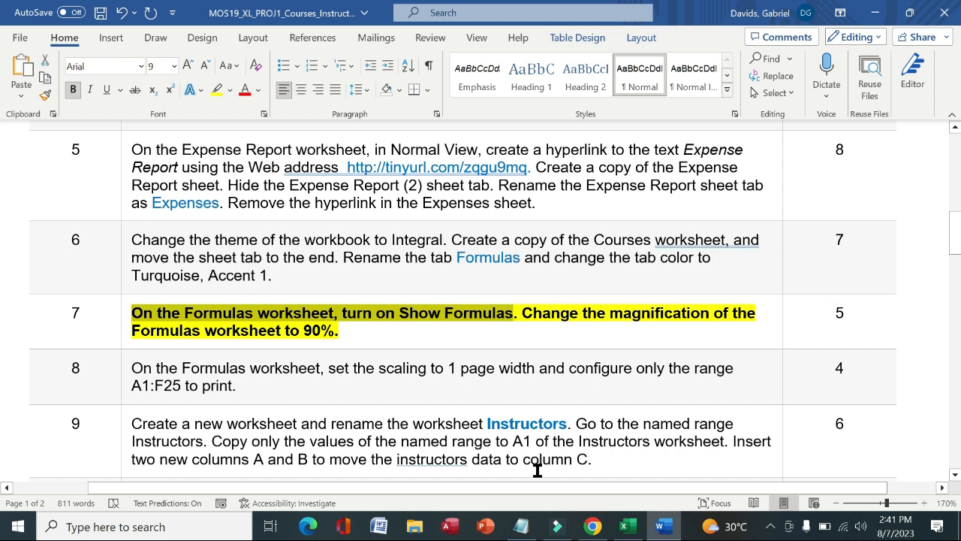
left_click(621, 527)
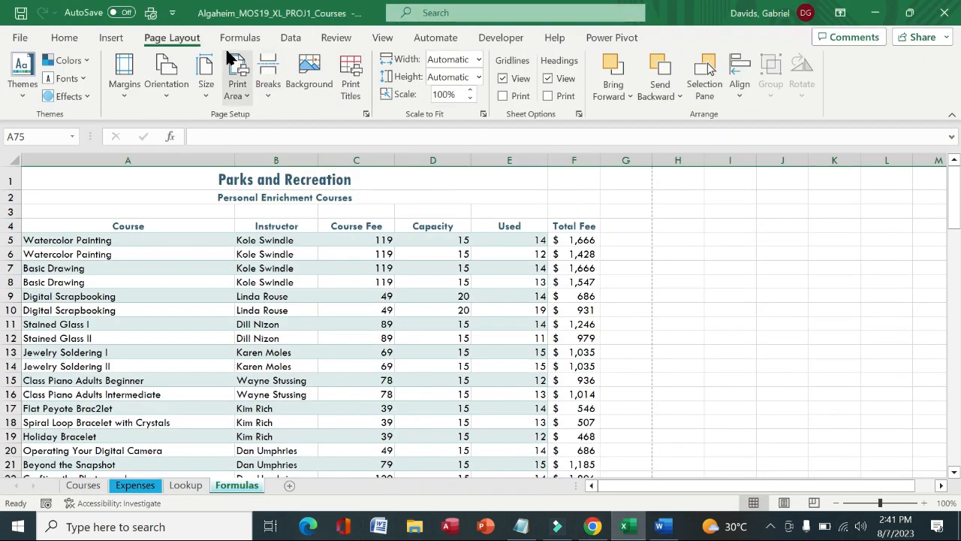
left_click(247, 38)
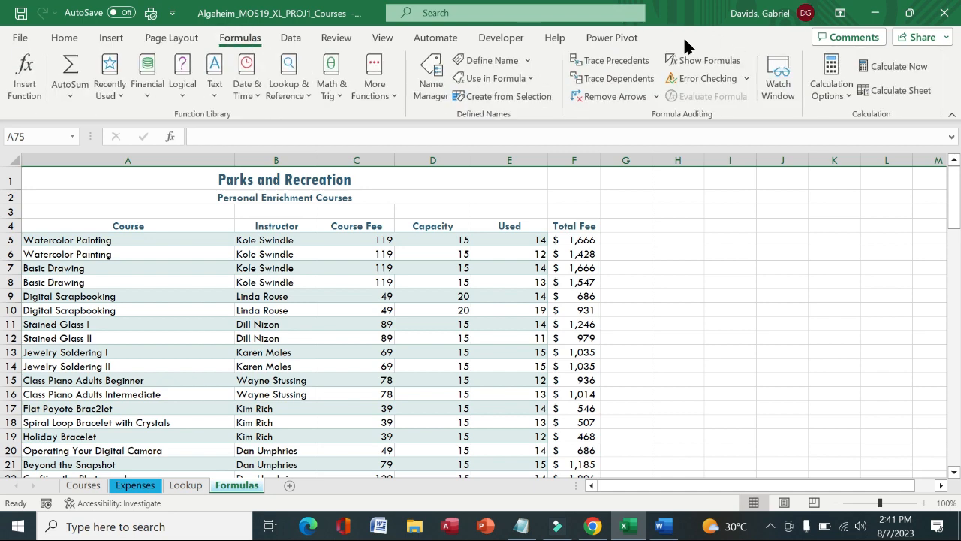
left_click(706, 65)
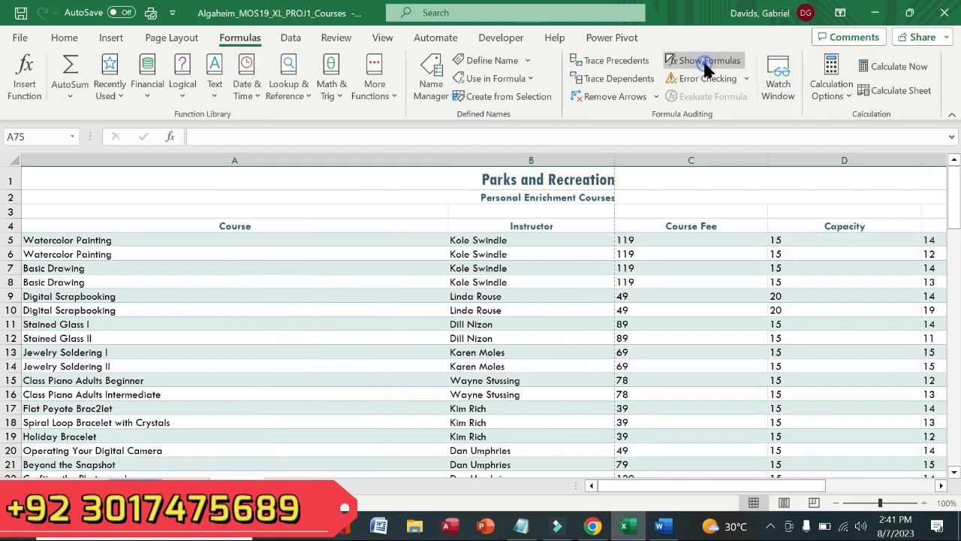
left_click(706, 65)
left_click(706, 64)
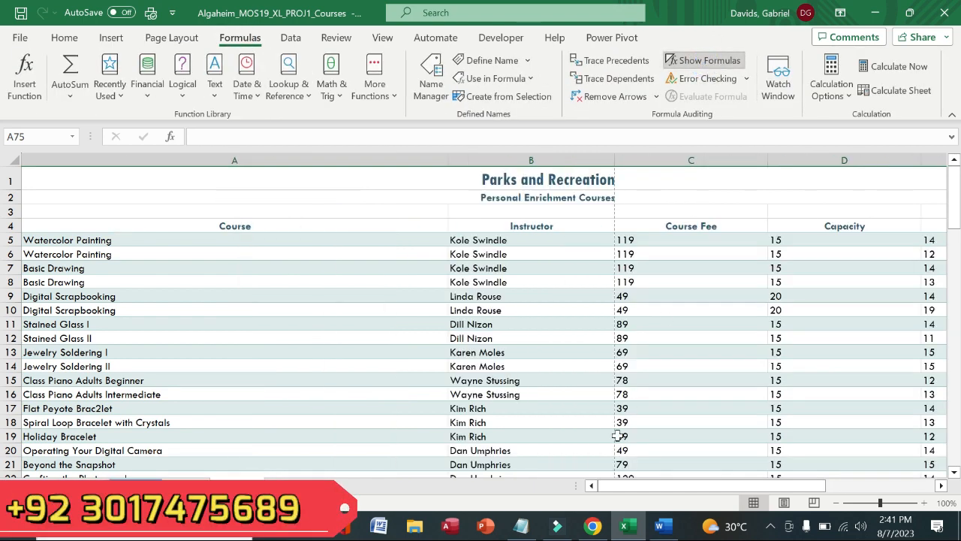
Read step 7's magnification instruction in Word, and set the Formulas sheet's zoom to 90% in Excel.
left_click(659, 526)
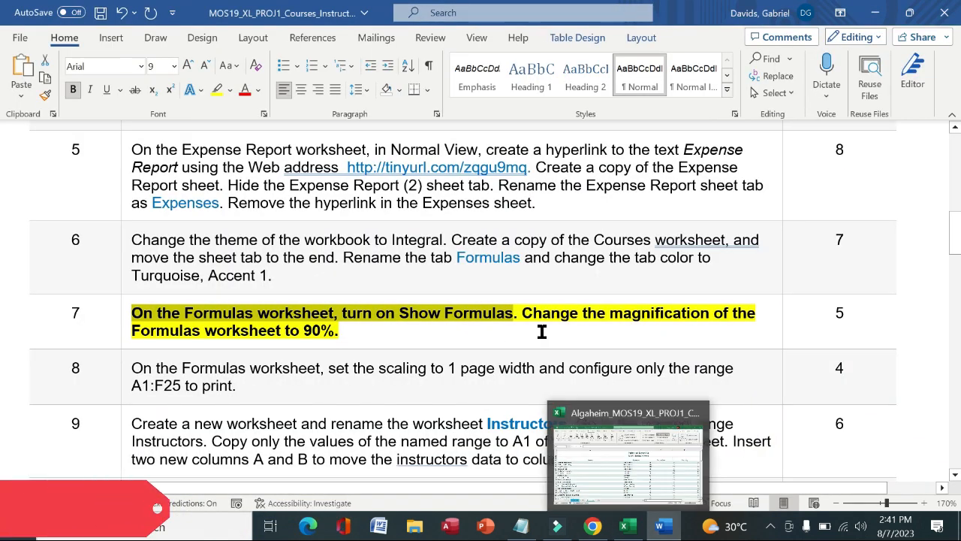
left_click_drag(576, 313, 775, 339)
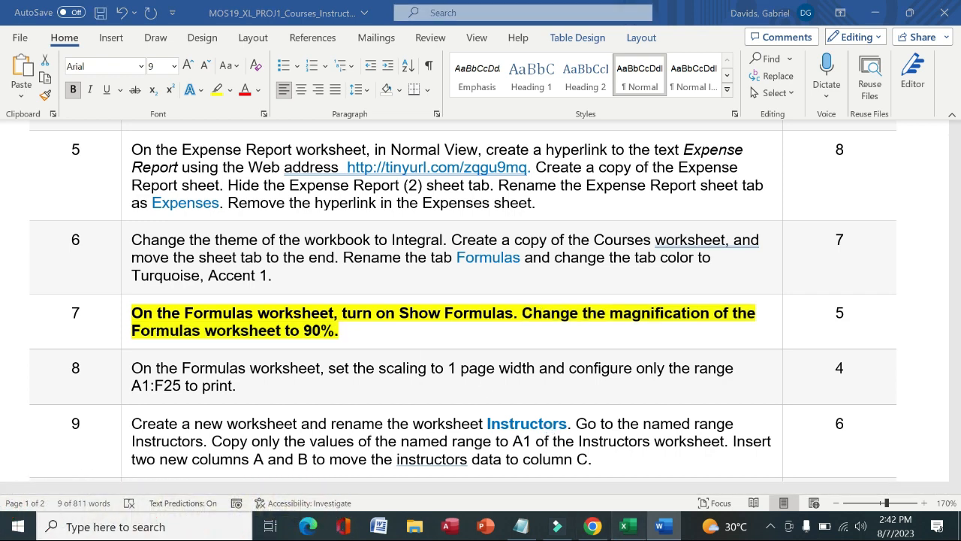
left_click(624, 526)
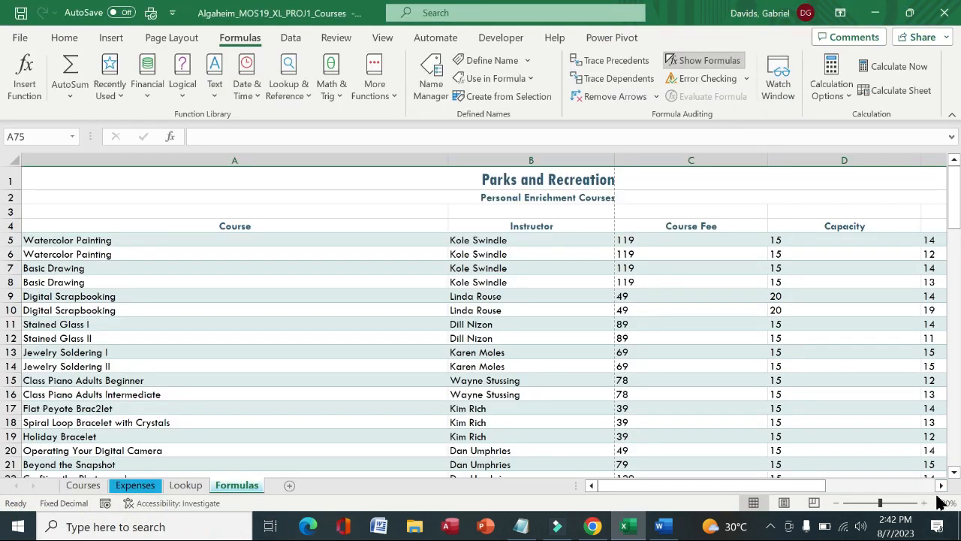
left_click(836, 503)
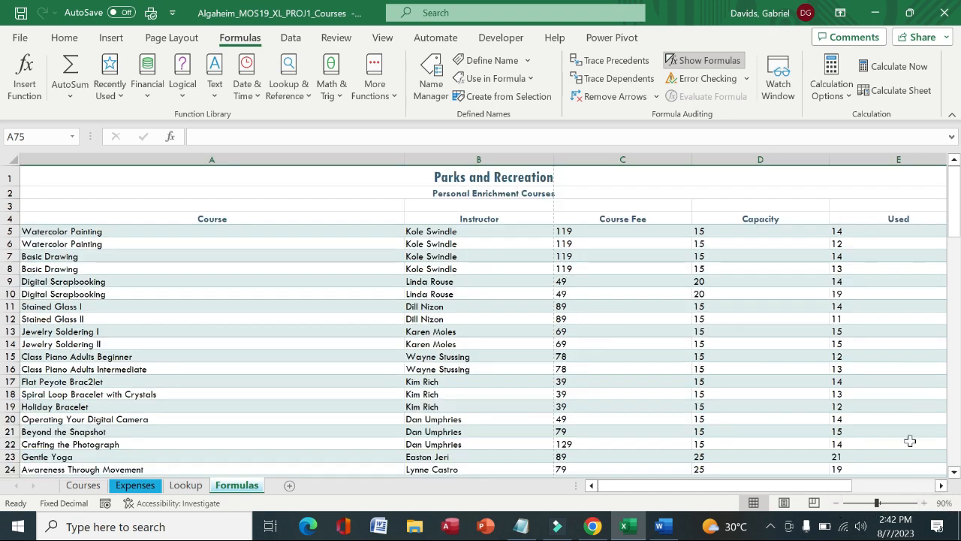
In the Word instructions, remove the bold and yellow highlight from step 7 and apply both to step 8.
left_click(676, 527)
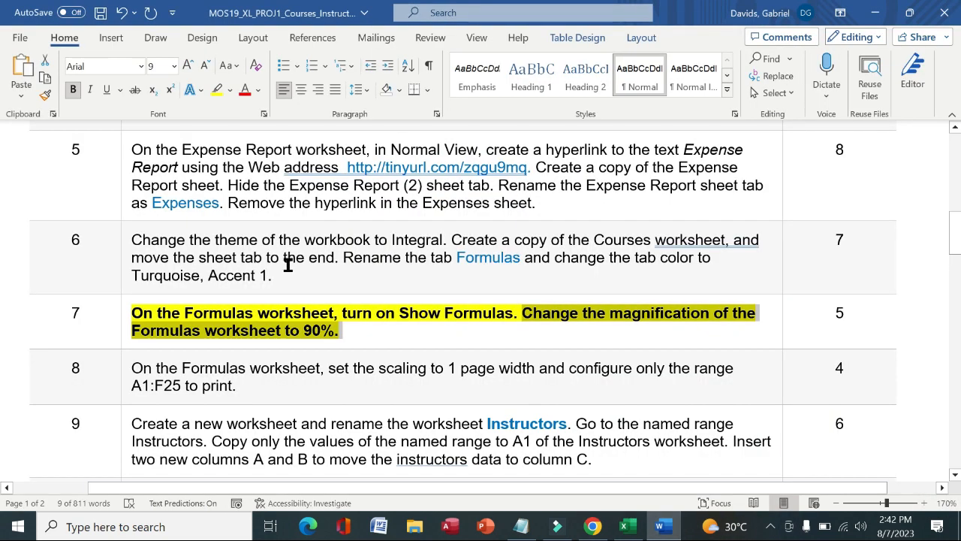
left_click(121, 329)
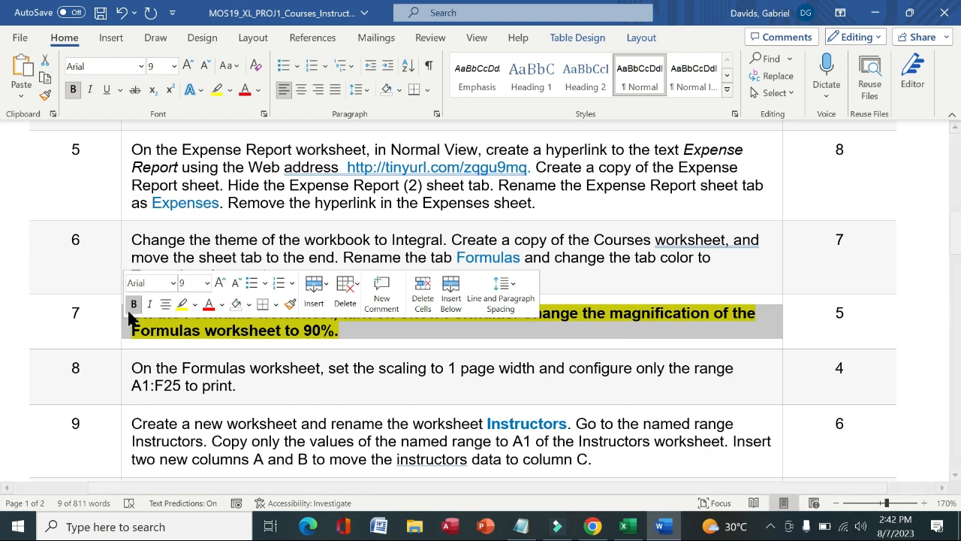
left_click(133, 304)
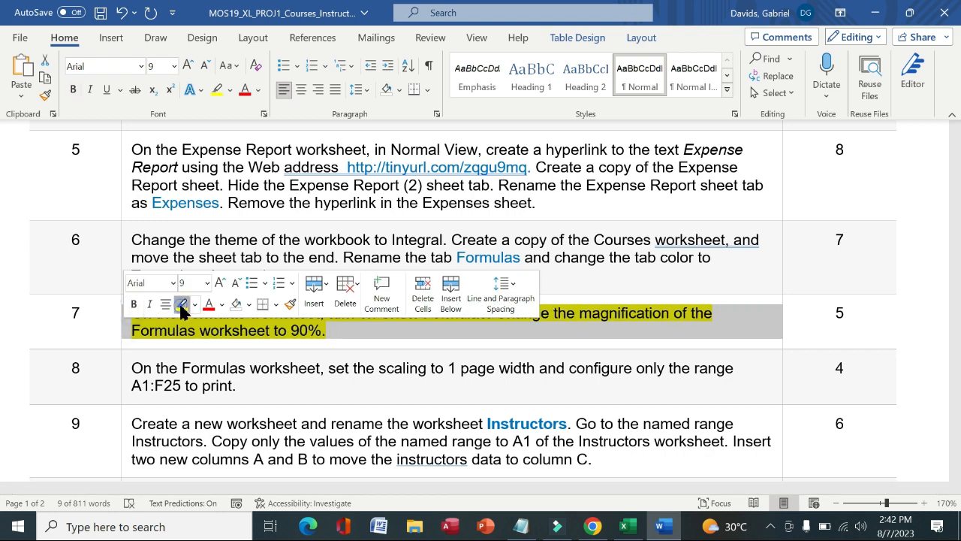
left_click(182, 304)
left_click_drag(958, 232, 958, 257)
left_click(122, 167)
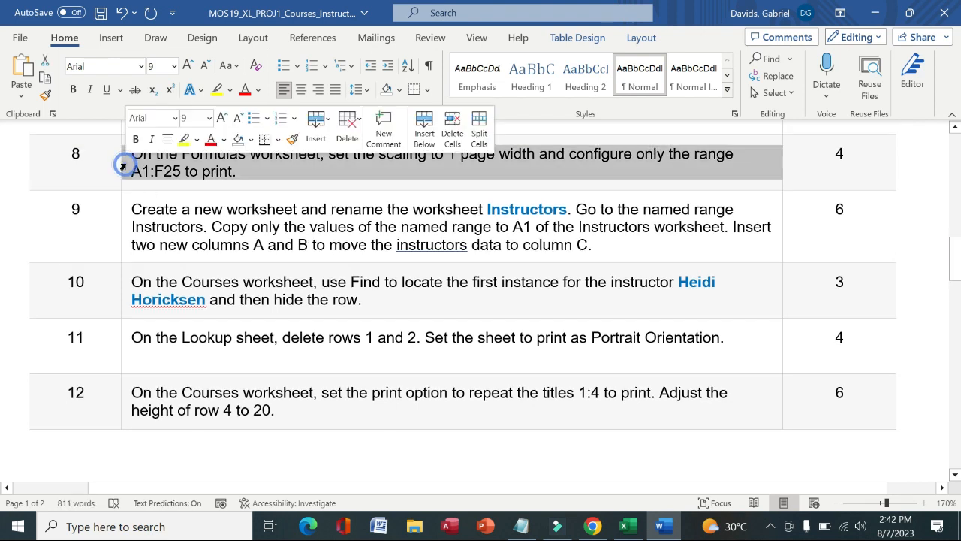
left_click(135, 139)
left_click(184, 141)
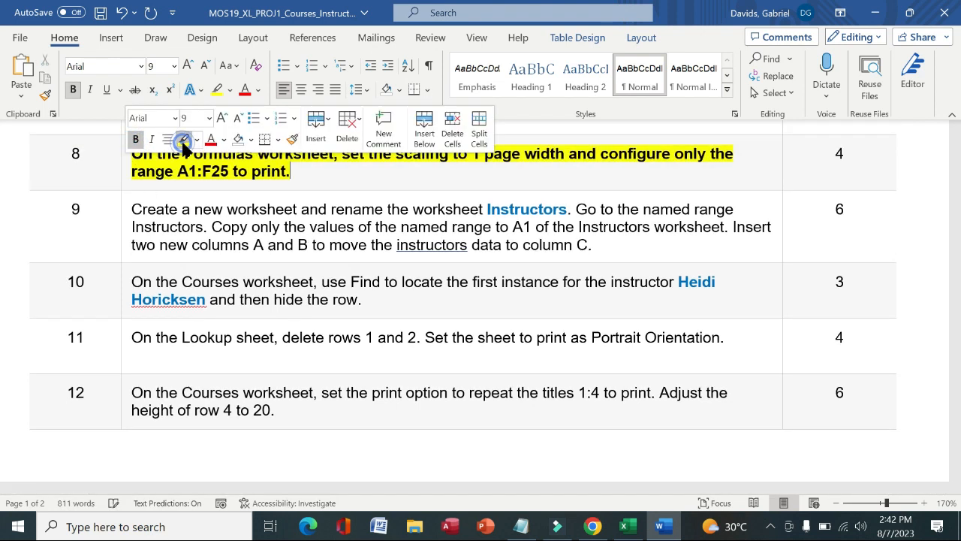
left_click(99, 169)
Read step 8's scaling instruction in Word, and set the Formulas sheet's print scaling width to 1 page in Excel.
left_click_drag(135, 153, 569, 152)
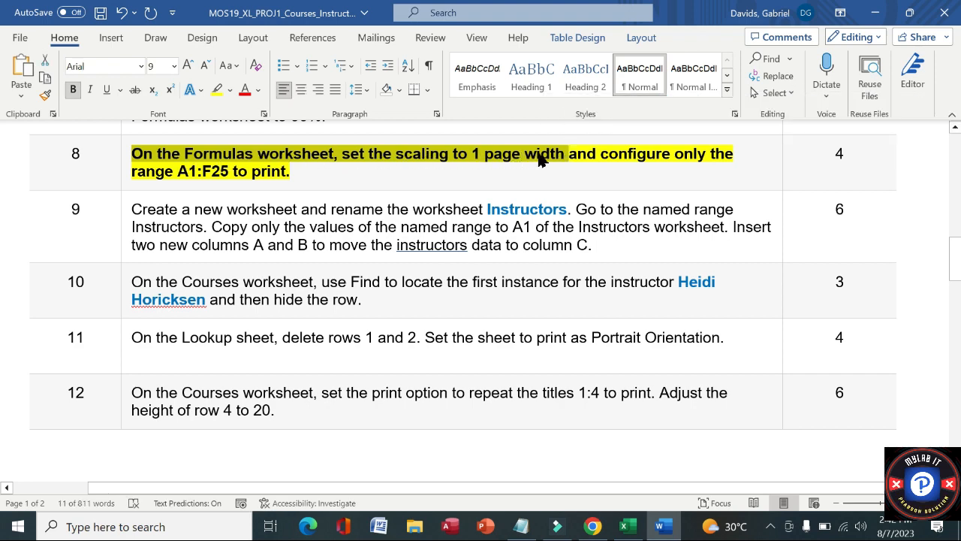
left_click(623, 525)
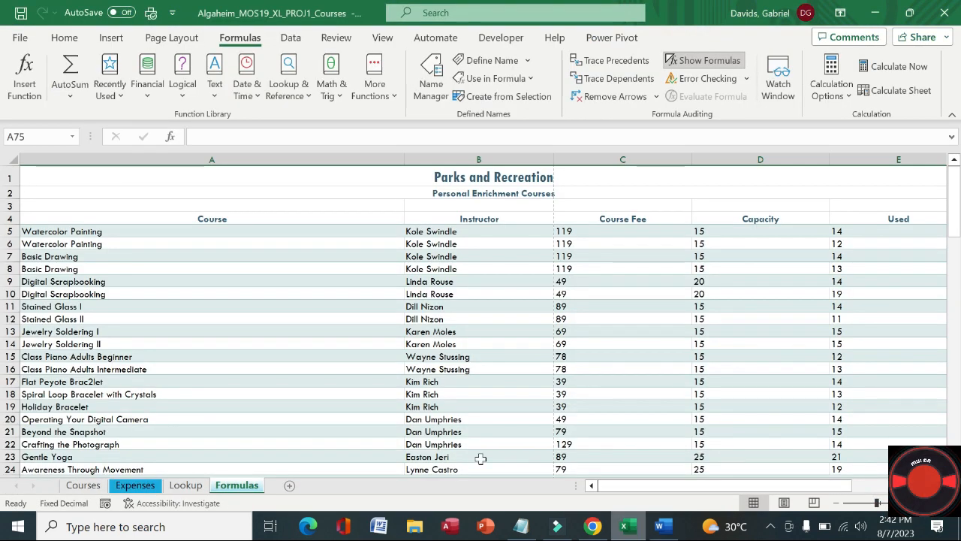
left_click(169, 39)
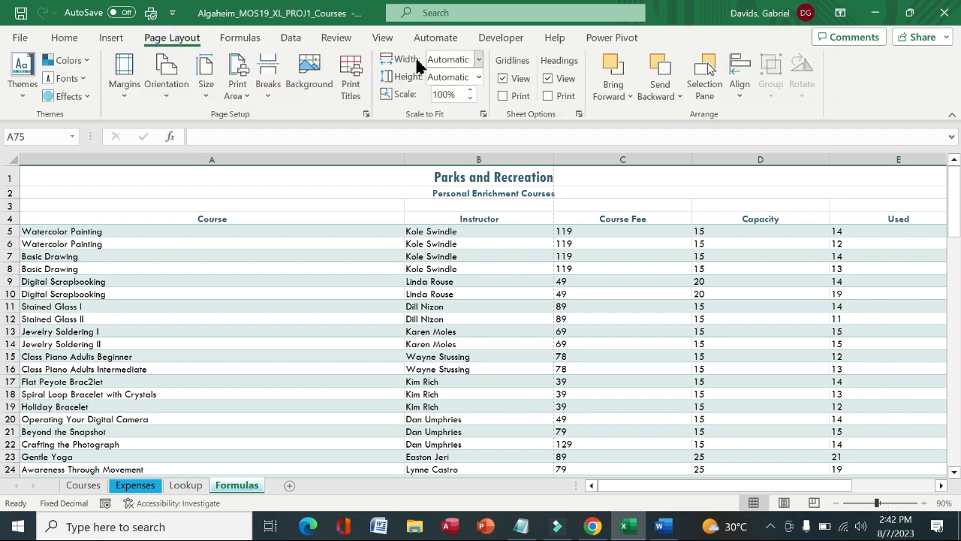
left_click(478, 59)
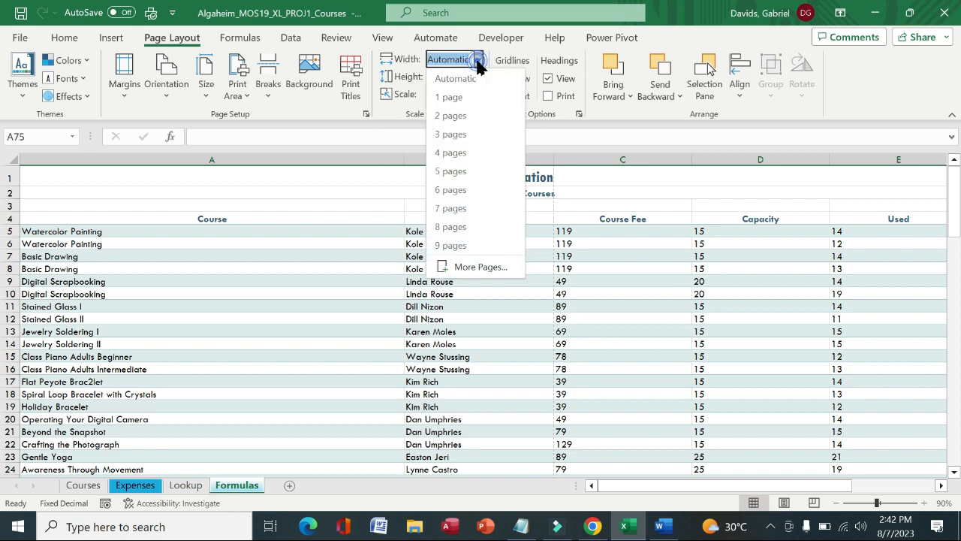
left_click(454, 98)
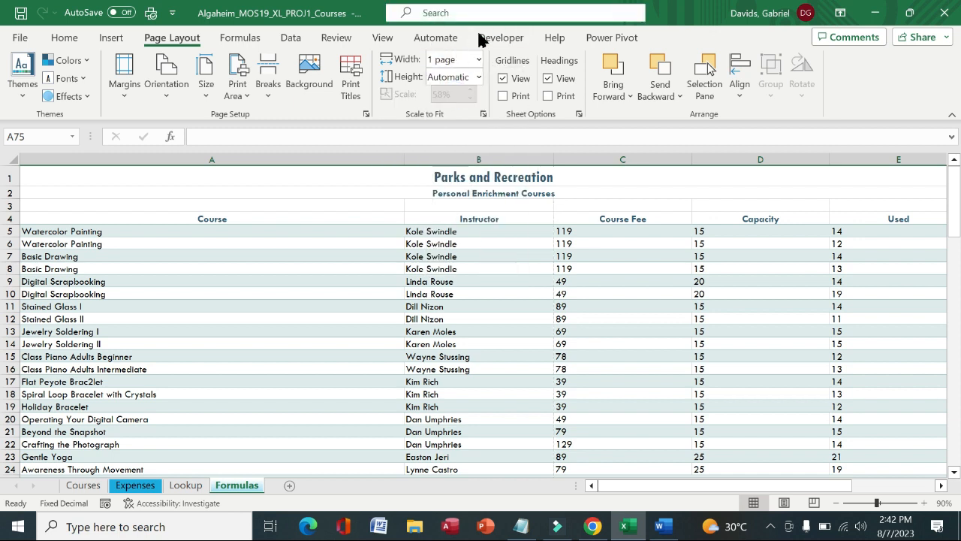
Read step 8's print range instruction in Word, and set A1:F25 as the Formulas sheet's print area in Excel.
left_click(660, 526)
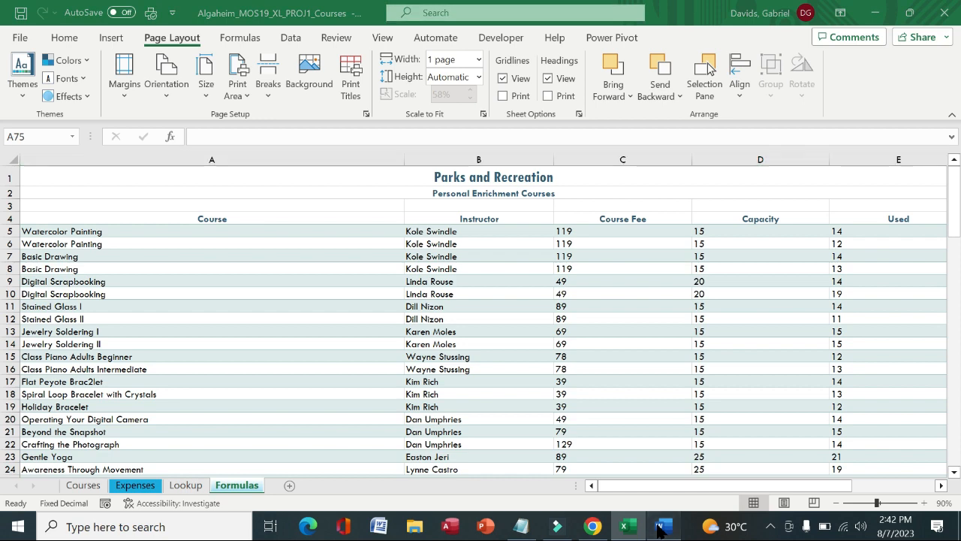
left_click_drag(606, 153, 519, 167)
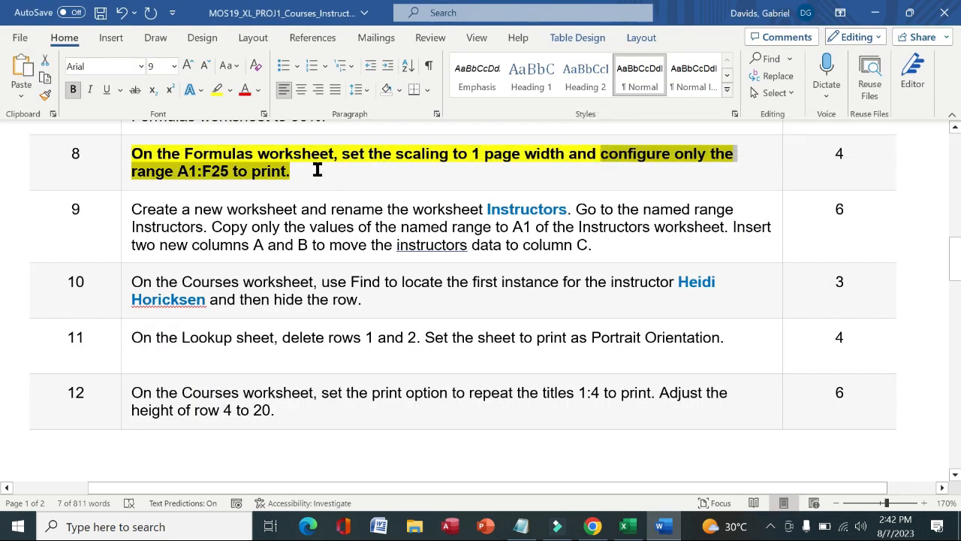
left_click(285, 170)
left_click_drag(228, 172, 183, 174)
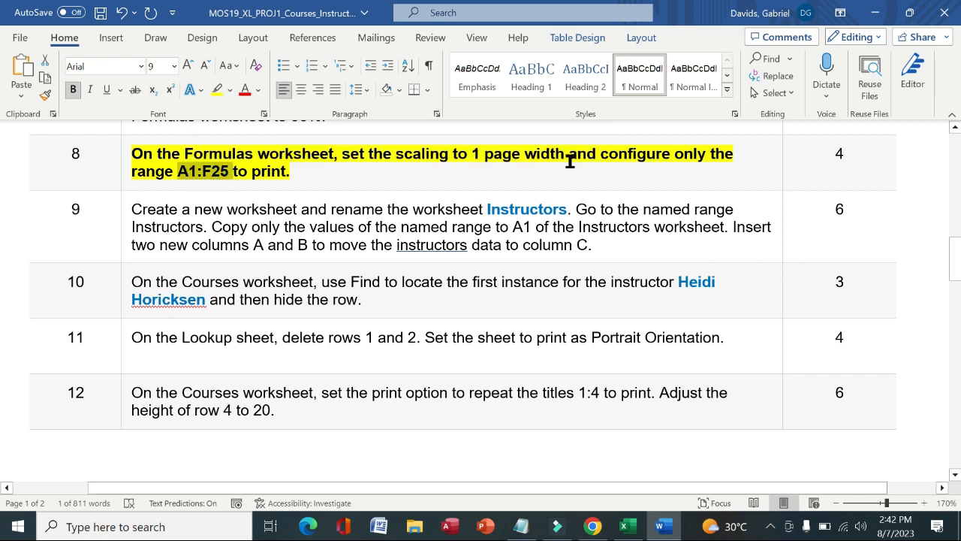
left_click_drag(602, 156, 582, 178)
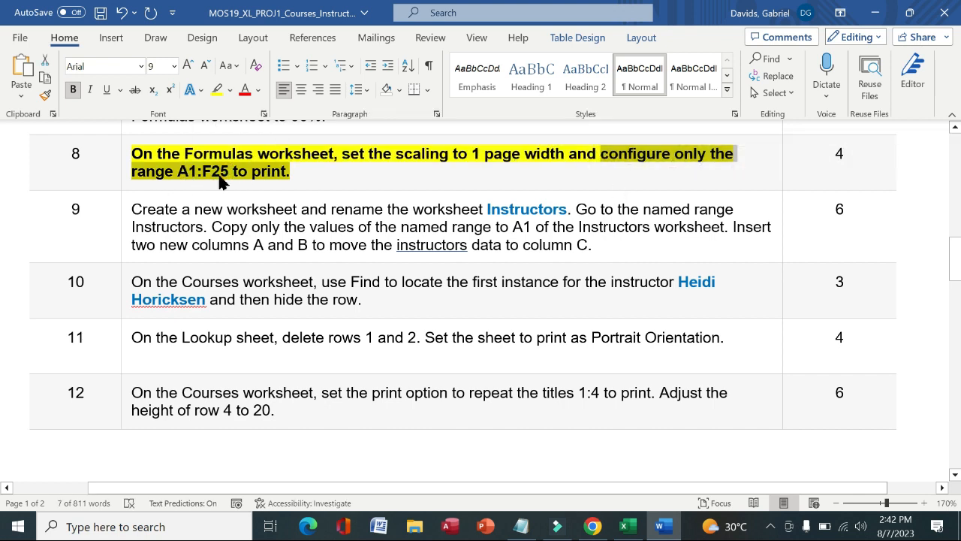
left_click(624, 526)
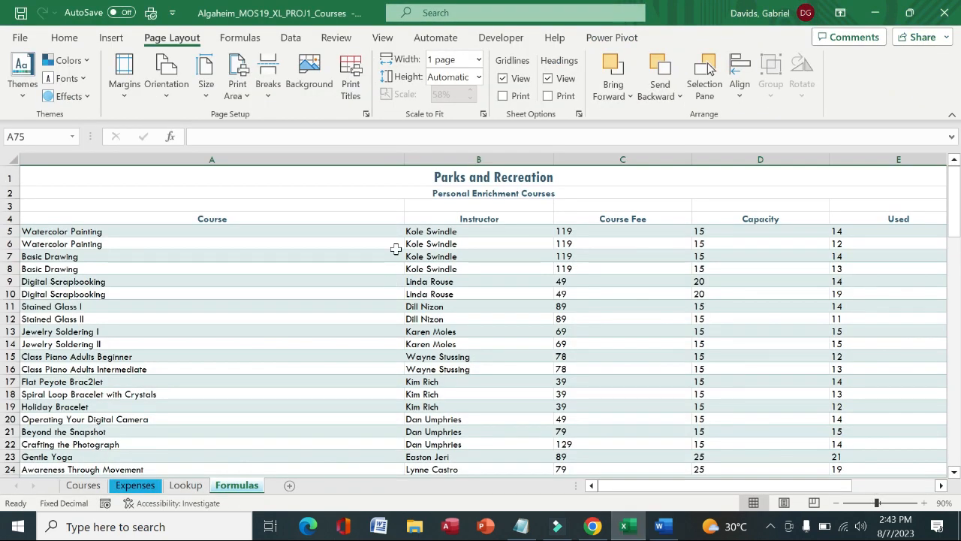
left_click(41, 135)
key("Return")
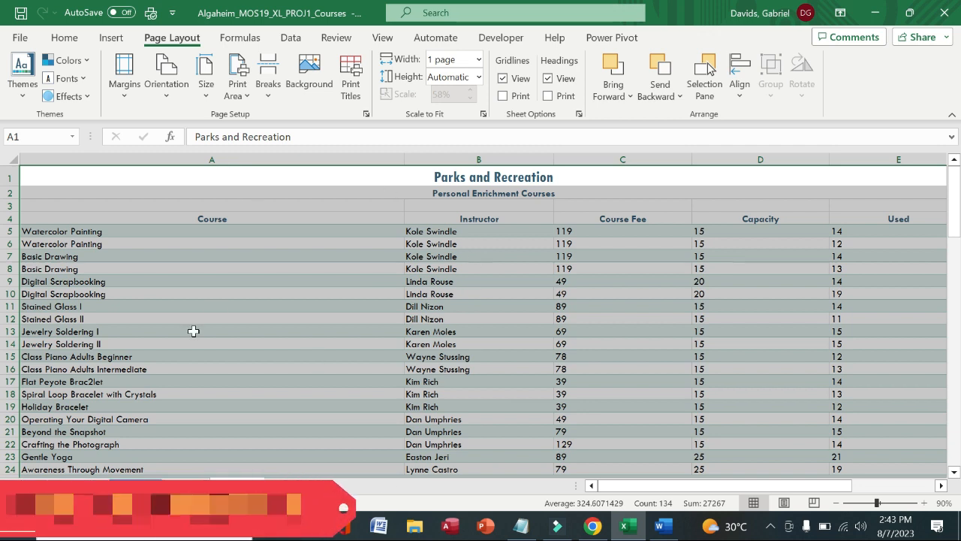
left_click(248, 96)
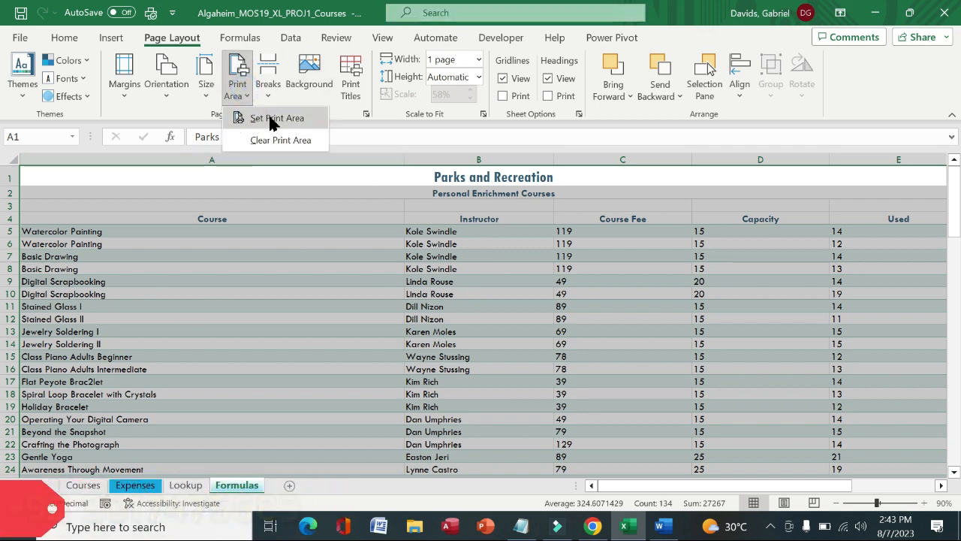
left_click(271, 118)
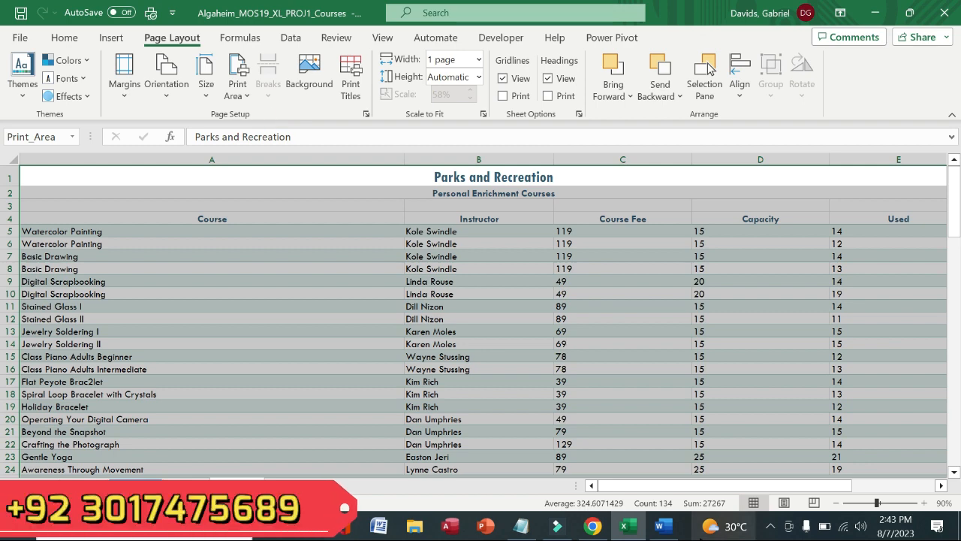
In the Word instructions, remove the bold and yellow highlight from step 8 and apply both to step 9.
left_click(661, 526)
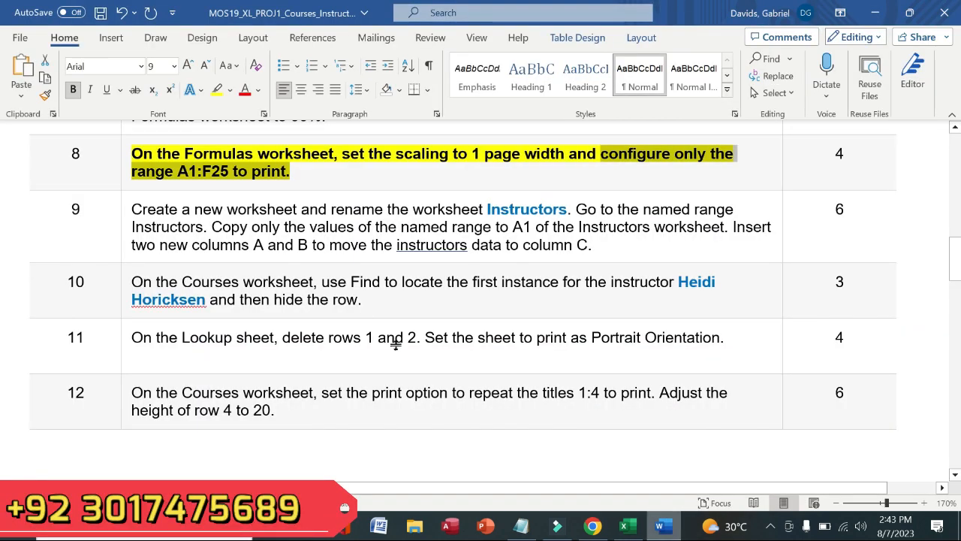
left_click(125, 173)
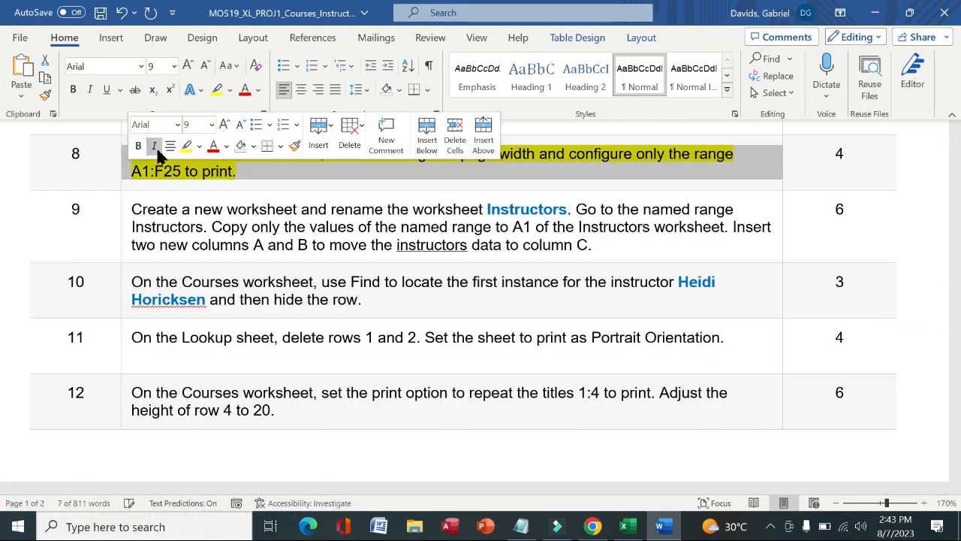
left_click(186, 148)
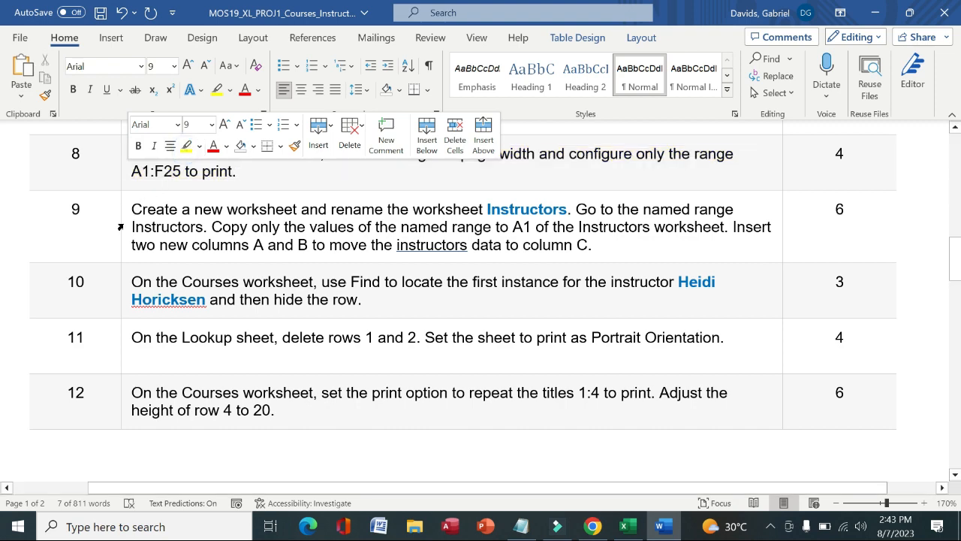
left_click(120, 226)
left_click(133, 201)
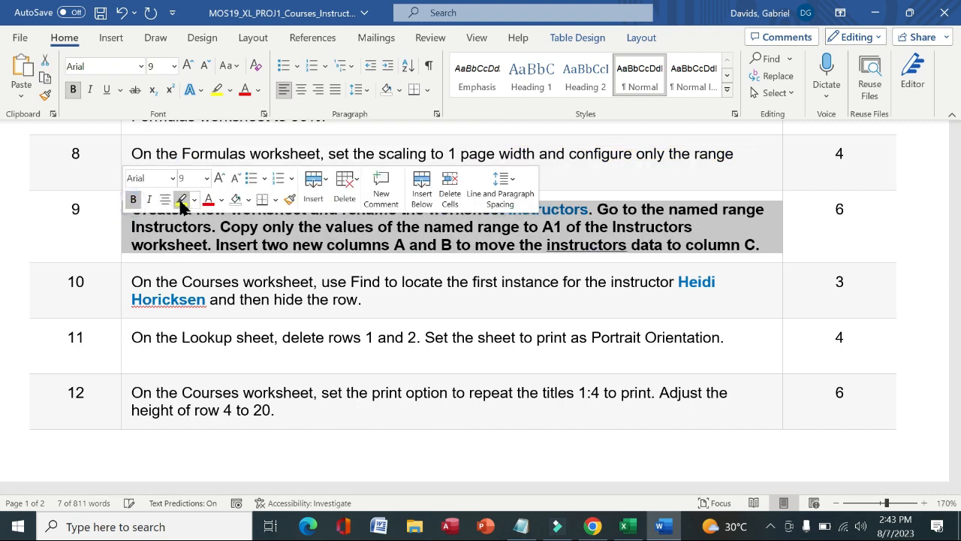
left_click(181, 200)
left_click(101, 214)
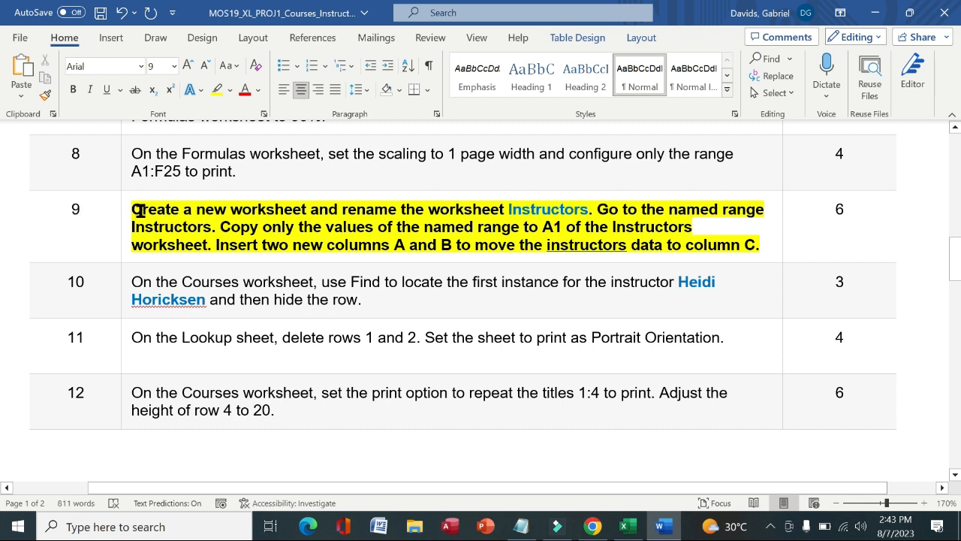
Read step 9's new worksheet instruction in Word, and add a blank worksheet after the Formulas sheet in Excel.
left_click_drag(178, 205, 510, 214)
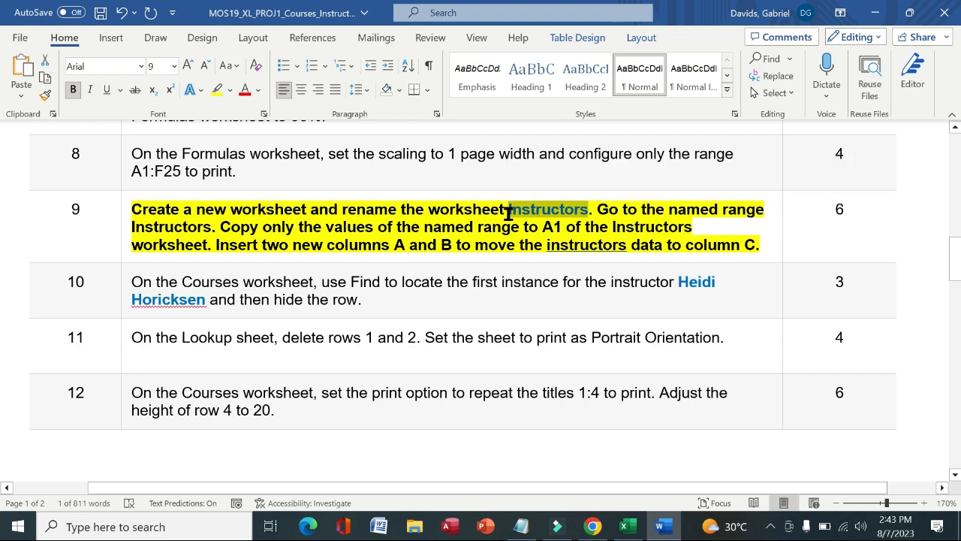
left_click(629, 528)
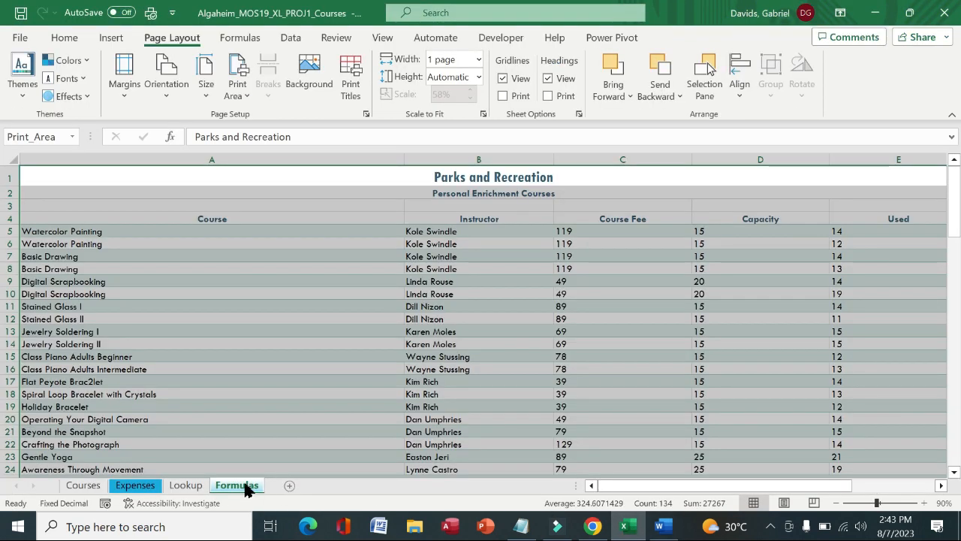
left_click(290, 486)
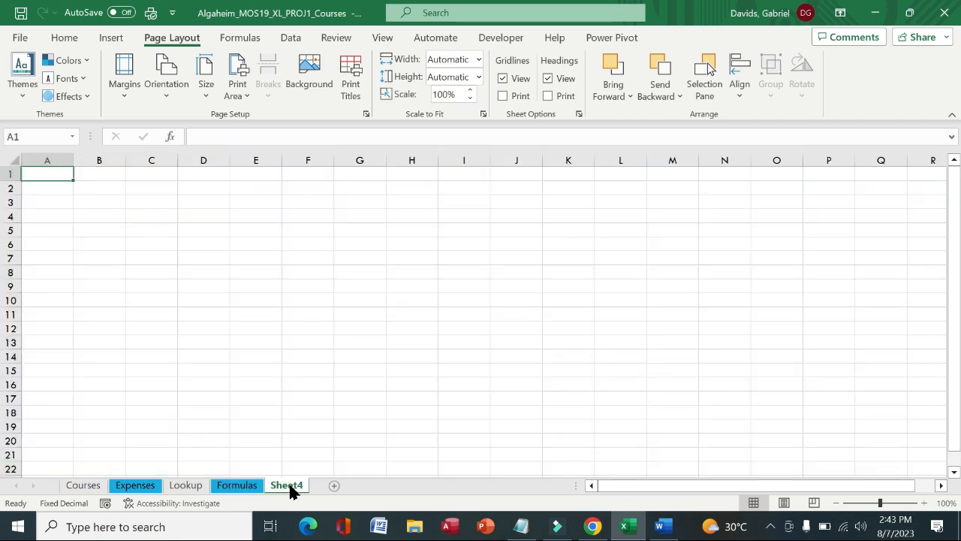
Rename the new worksheet as Instructors.
double_click(289, 486)
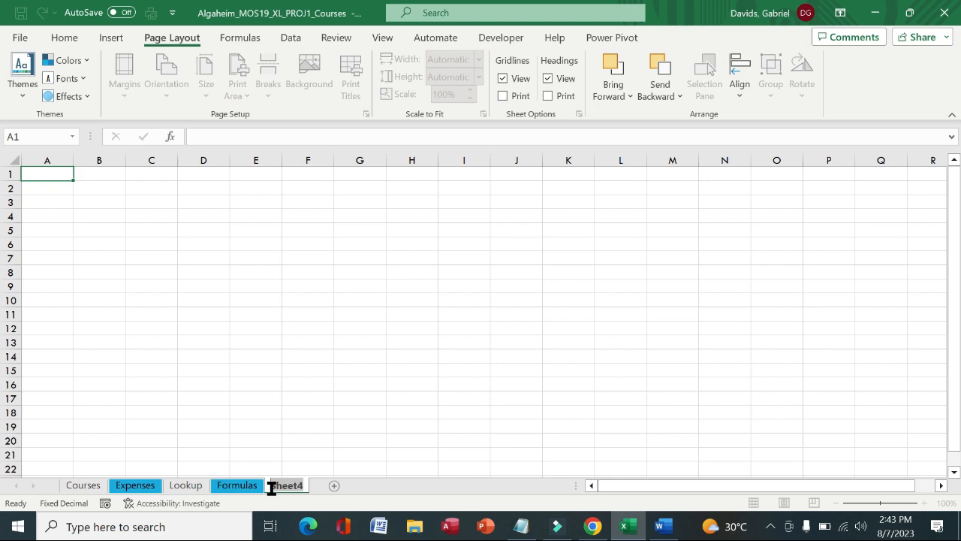
type("Instructors")
key("Return")
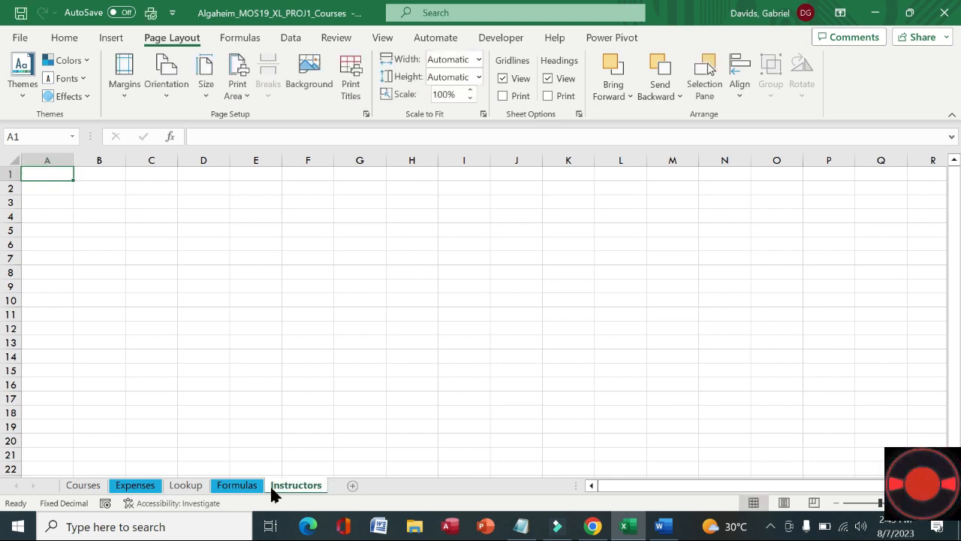
Read step 9's named range instruction in Word, and go to the named range Instructors in Excel.
left_click(661, 527)
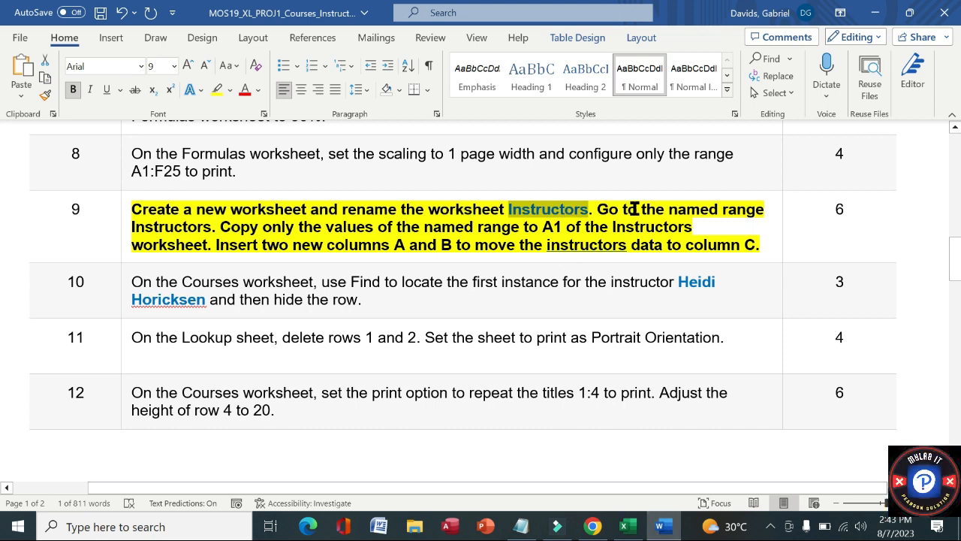
left_click_drag(599, 209, 213, 225)
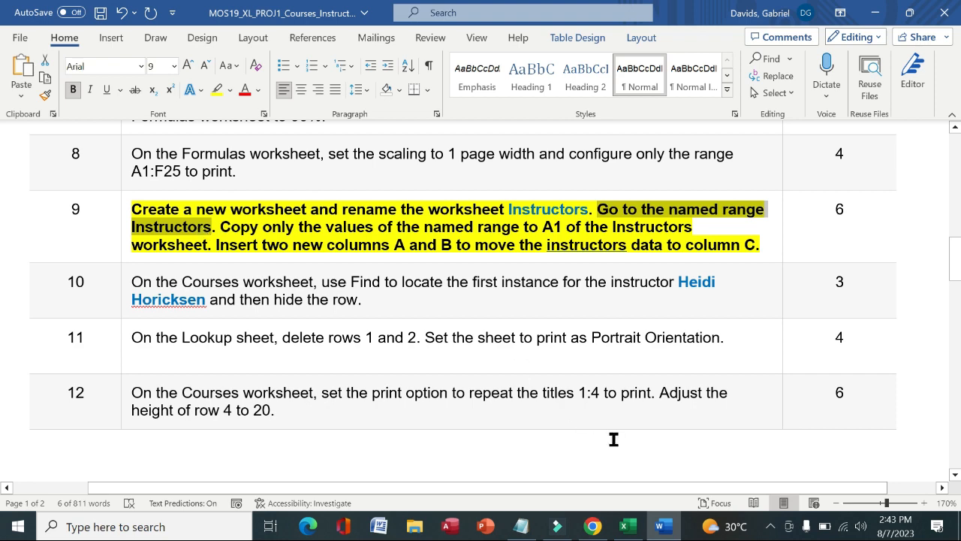
left_click(624, 525)
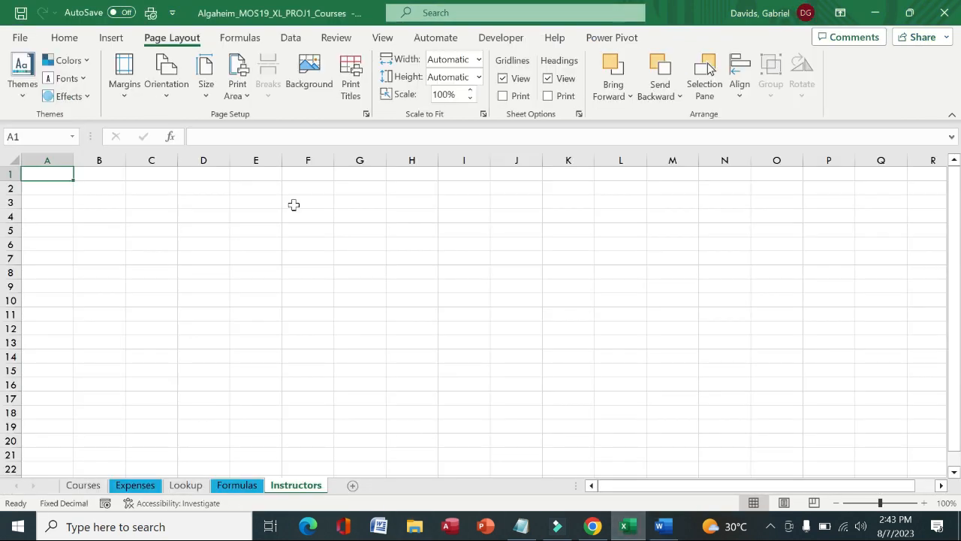
left_click(73, 137)
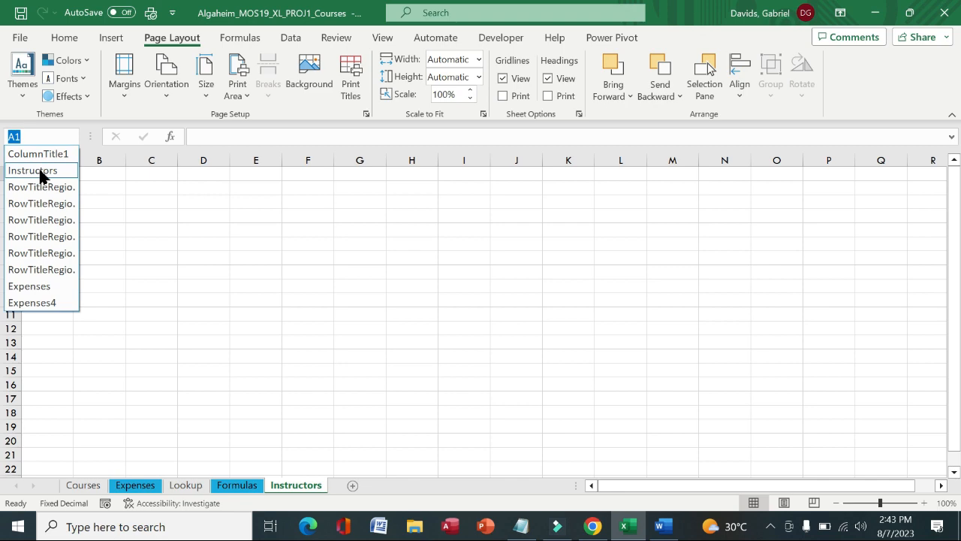
left_click(42, 171)
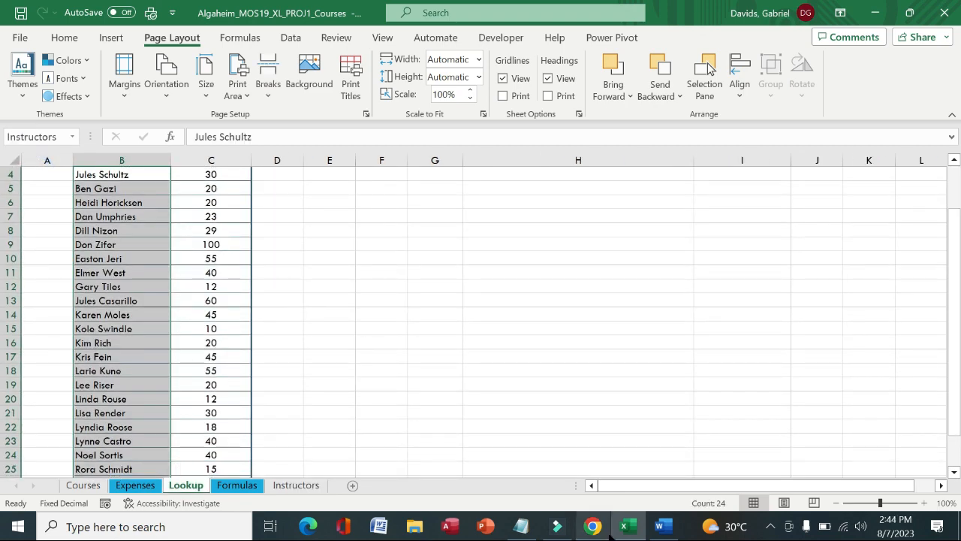
Read step 9's copy-values instruction in Word, and copy the instructor fees in C4:C27 of the Lookup sheet in Excel.
left_click(660, 525)
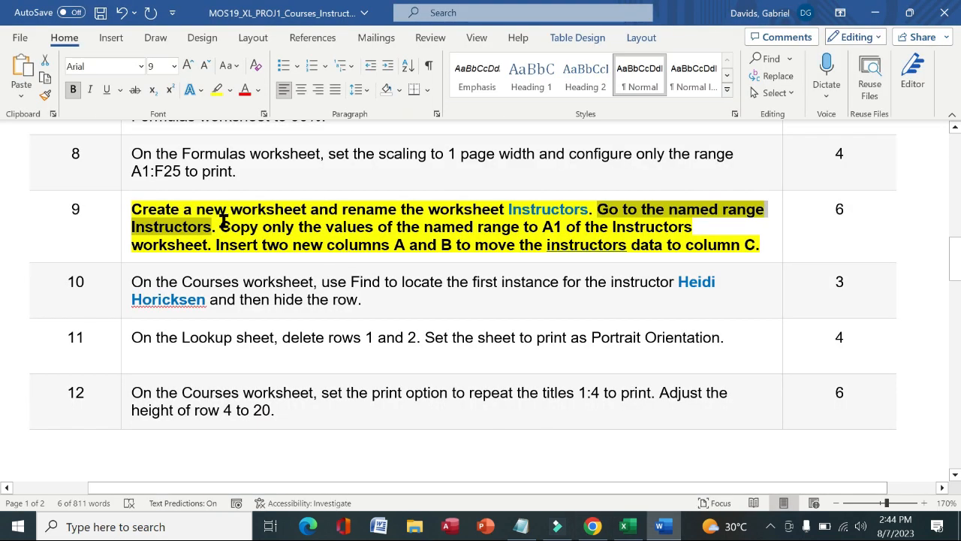
left_click_drag(223, 225, 209, 246)
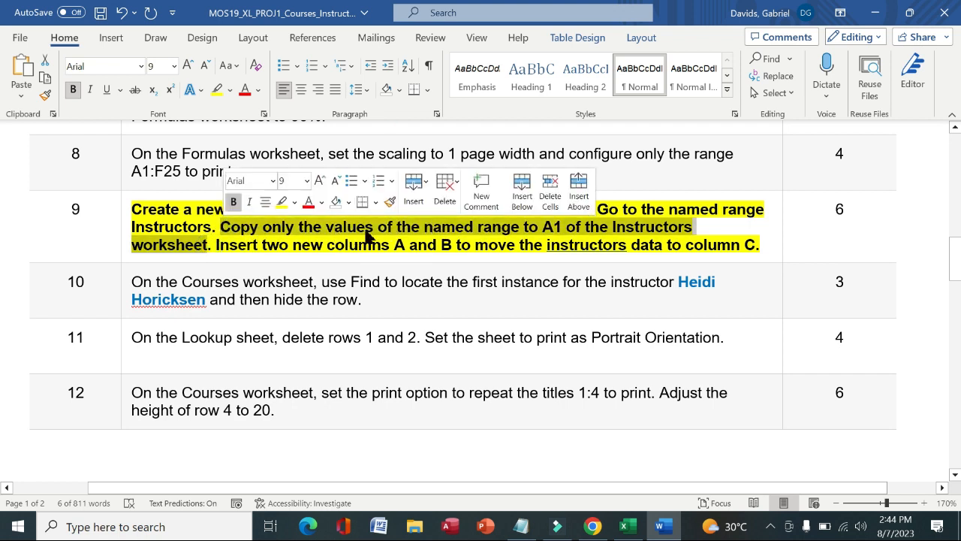
left_click(628, 527)
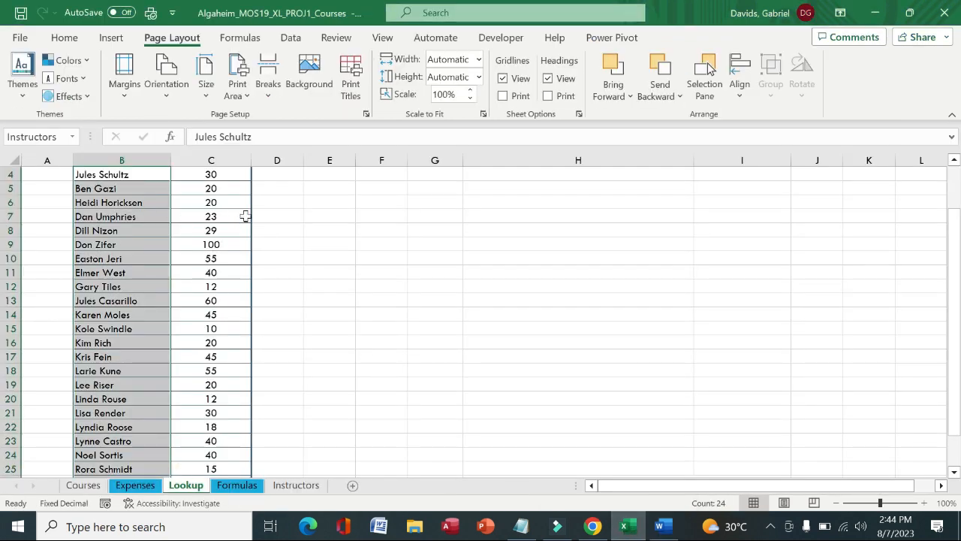
left_click_drag(952, 250, 956, 206)
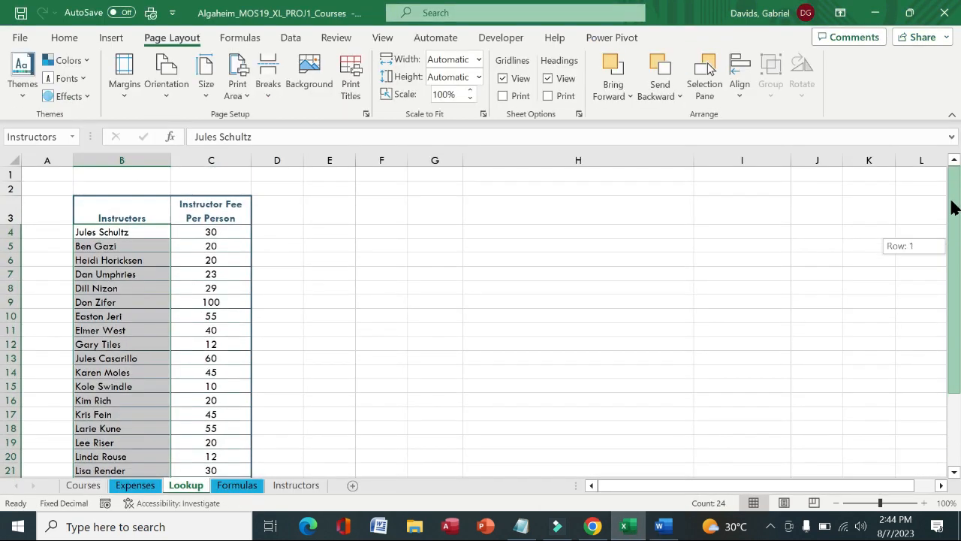
left_click_drag(234, 235, 216, 443)
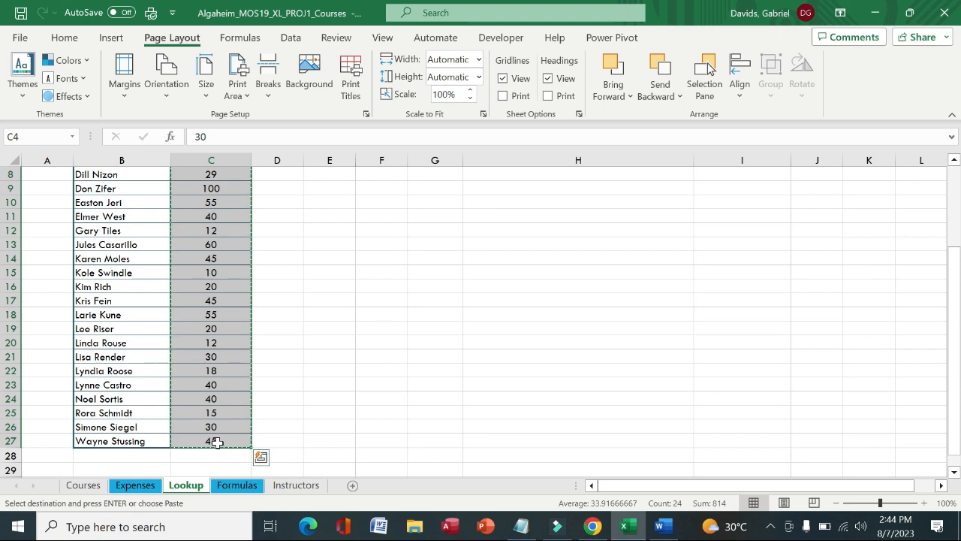
Read step 9's instruction in Word about inserting new columns A and B, and return to the Excel workbook.
left_click(659, 527)
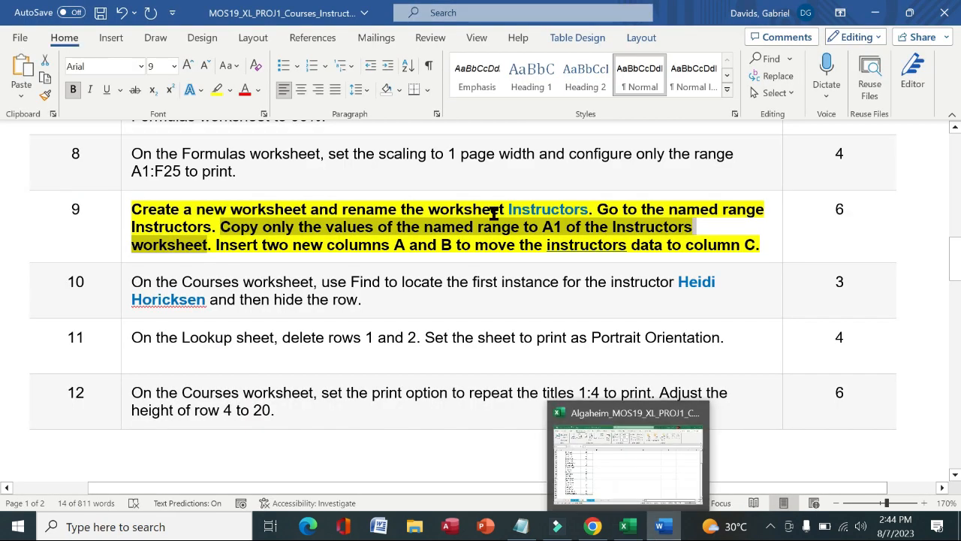
left_click_drag(216, 244, 662, 240)
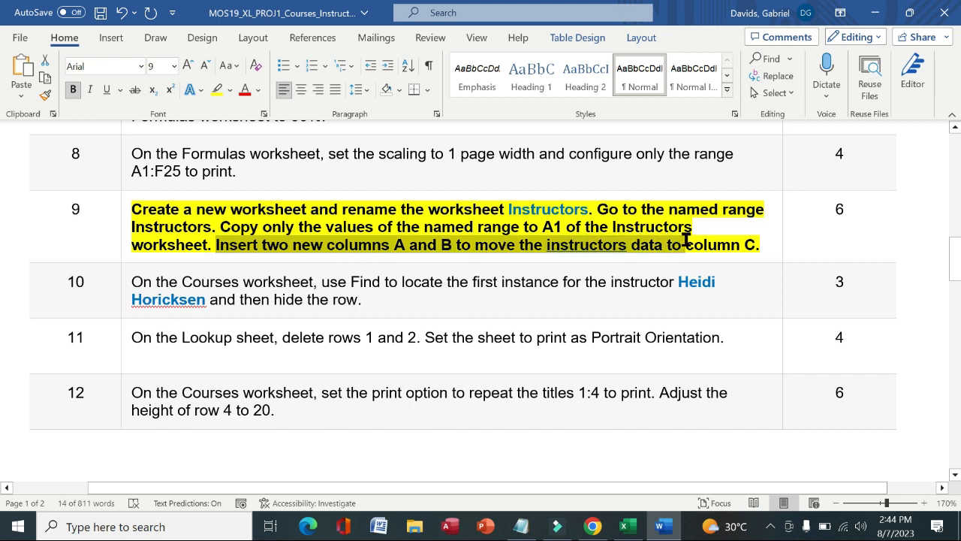
left_click_drag(686, 239, 736, 251)
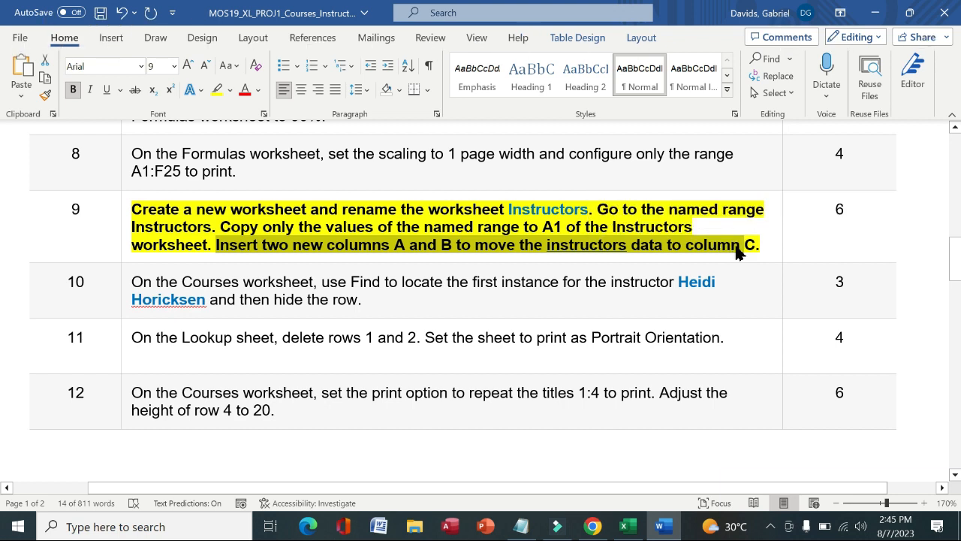
left_click(737, 246)
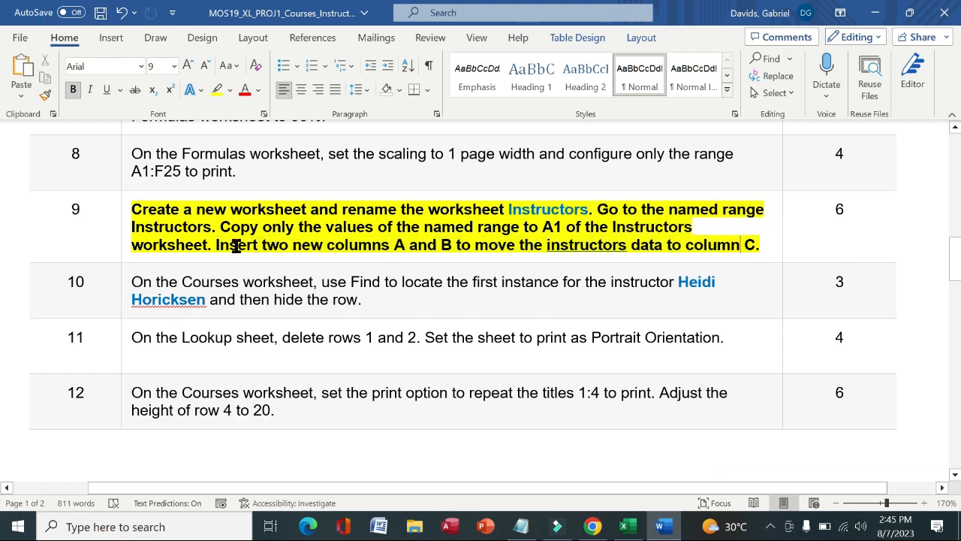
left_click_drag(216, 246, 768, 239)
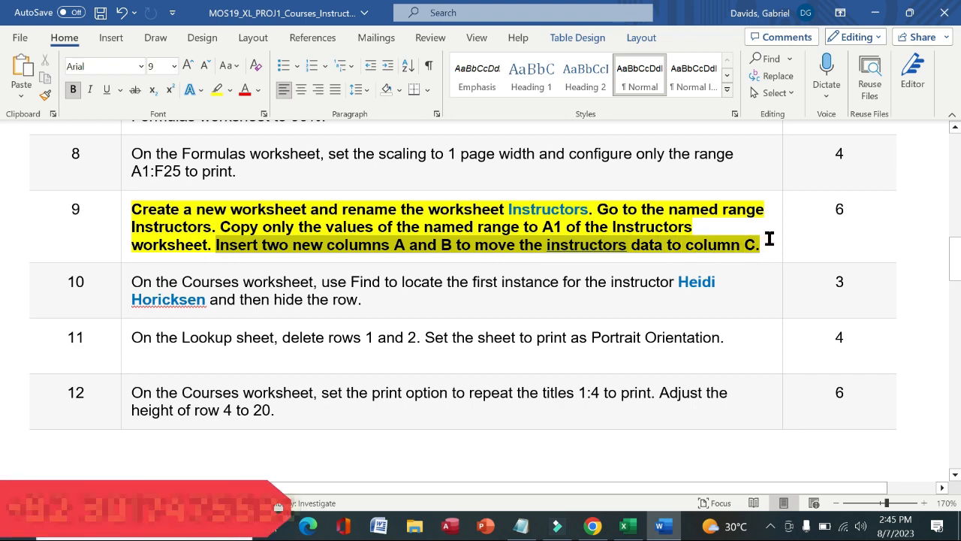
key("alt+Tab")
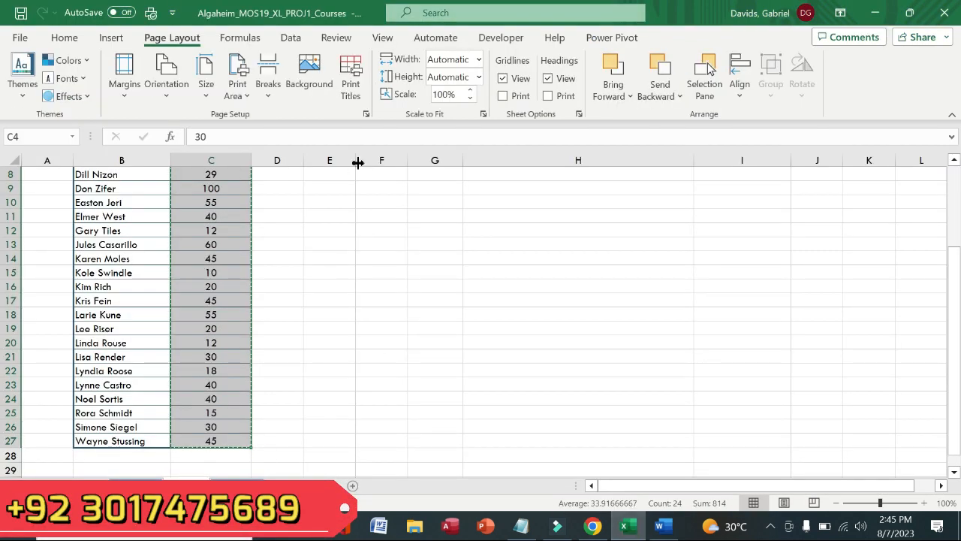
left_click(57, 160)
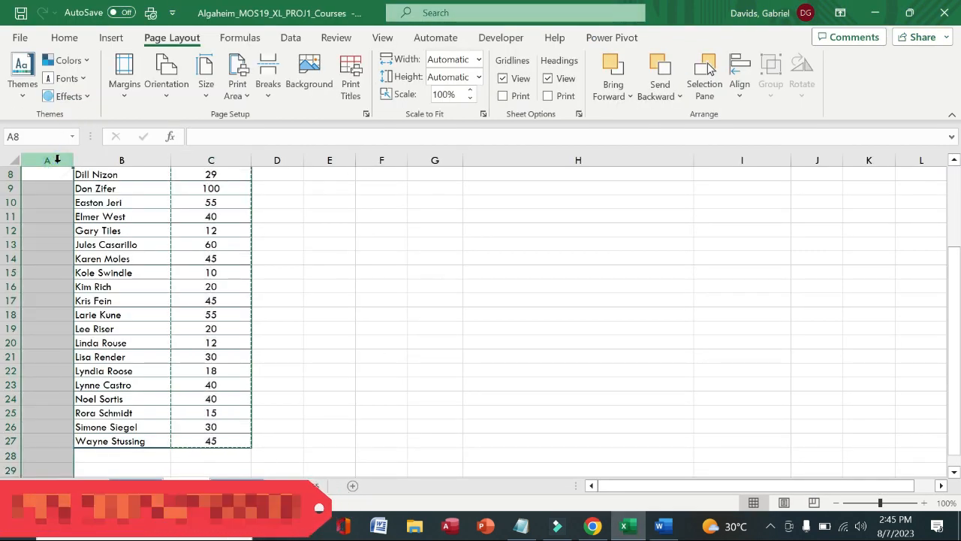
right_click(57, 159)
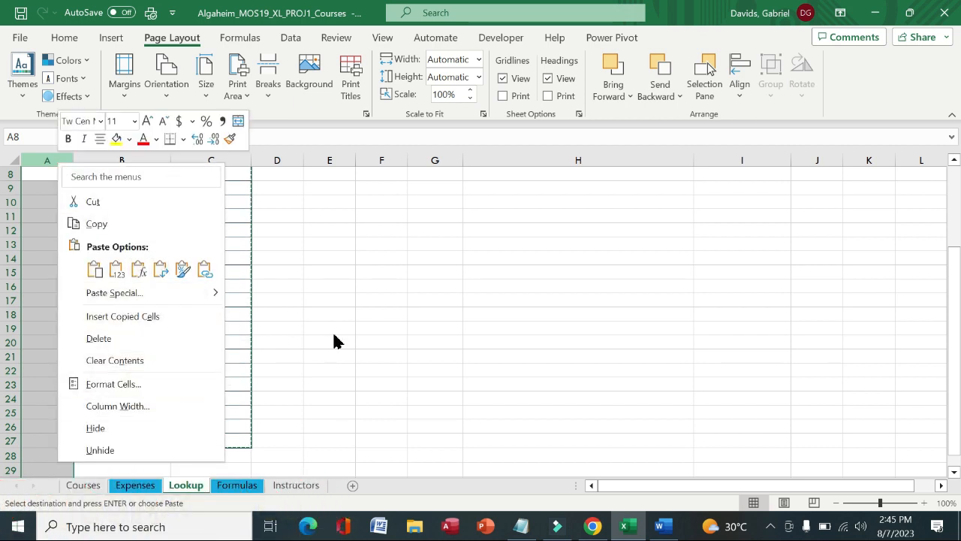
key("Escape")
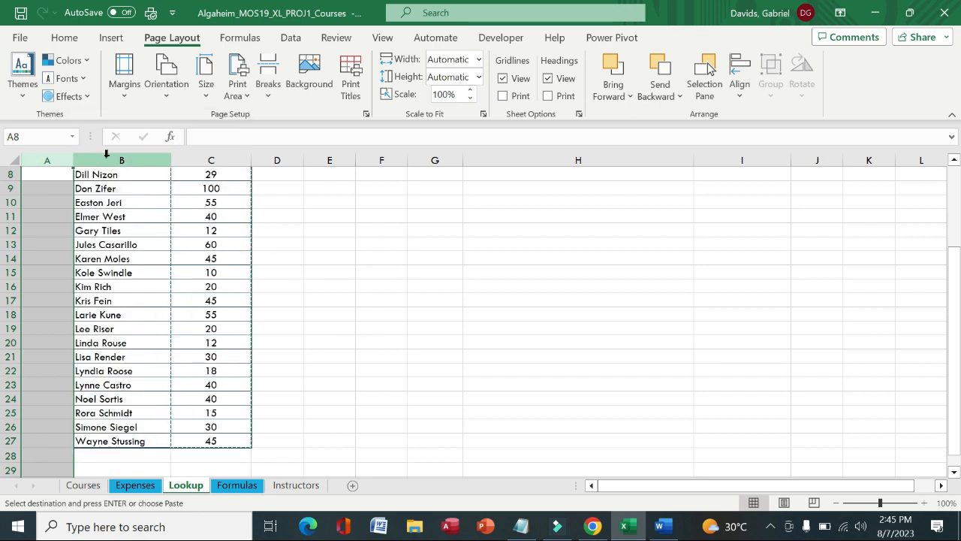
right_click(55, 162)
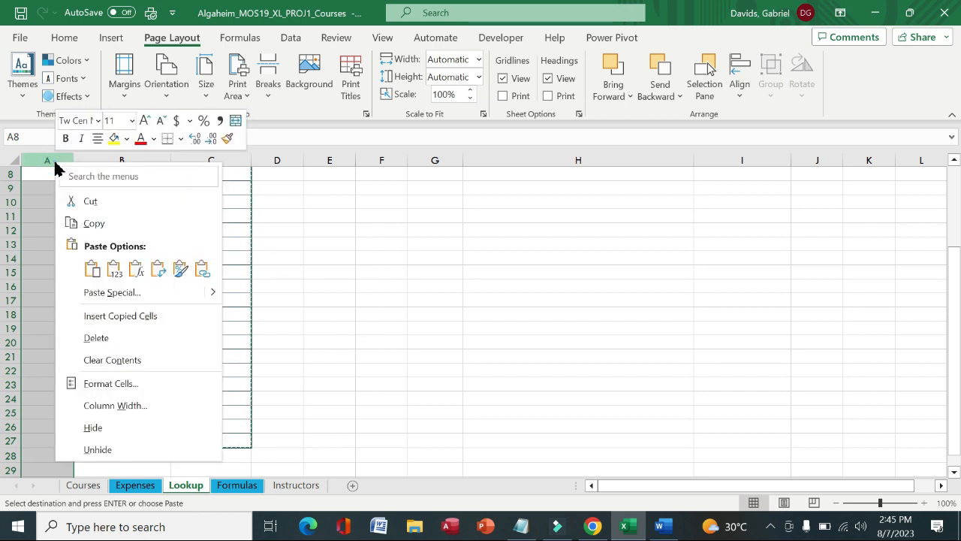
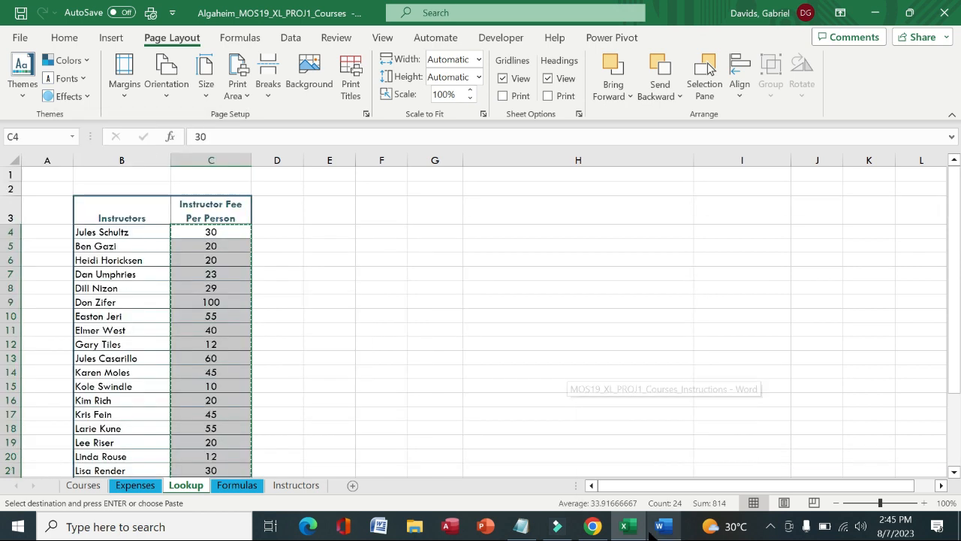
Reread step 9's copy-values instruction in Word, and paste the copied fees into column A of the Lookup sheet from A1 in Excel.
key("alt")
left_click(659, 528)
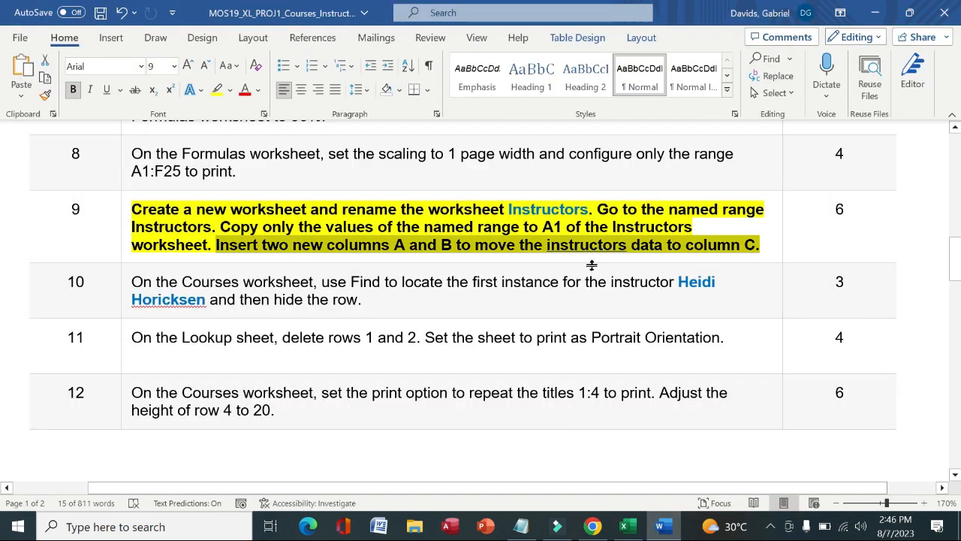
left_click_drag(221, 227, 637, 223)
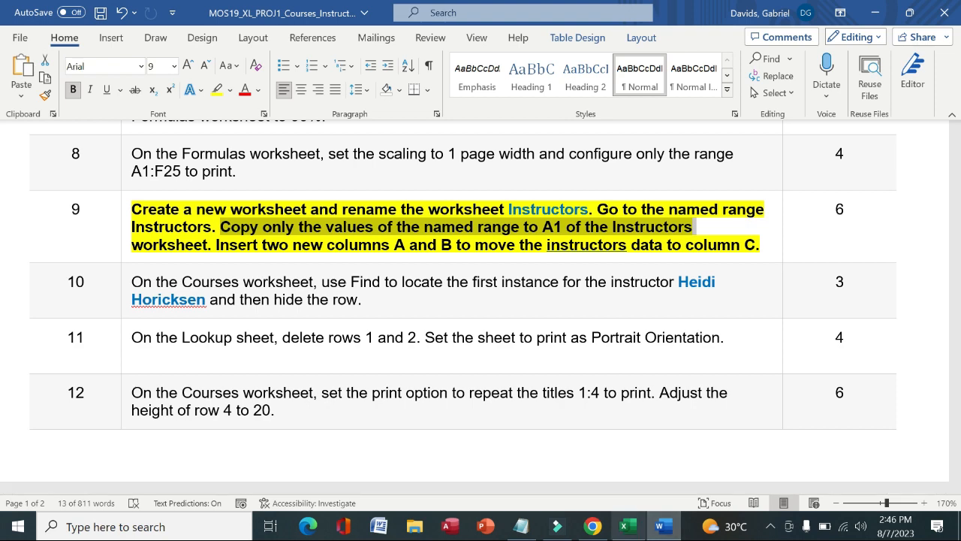
left_click(626, 526)
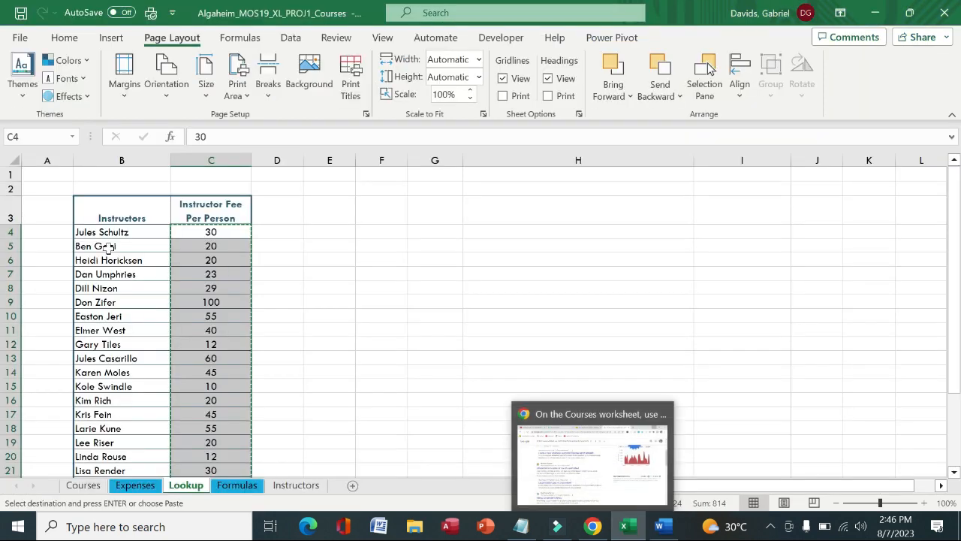
left_click(35, 173)
key("ctrl+shift+Down")
key("ctrl+v")
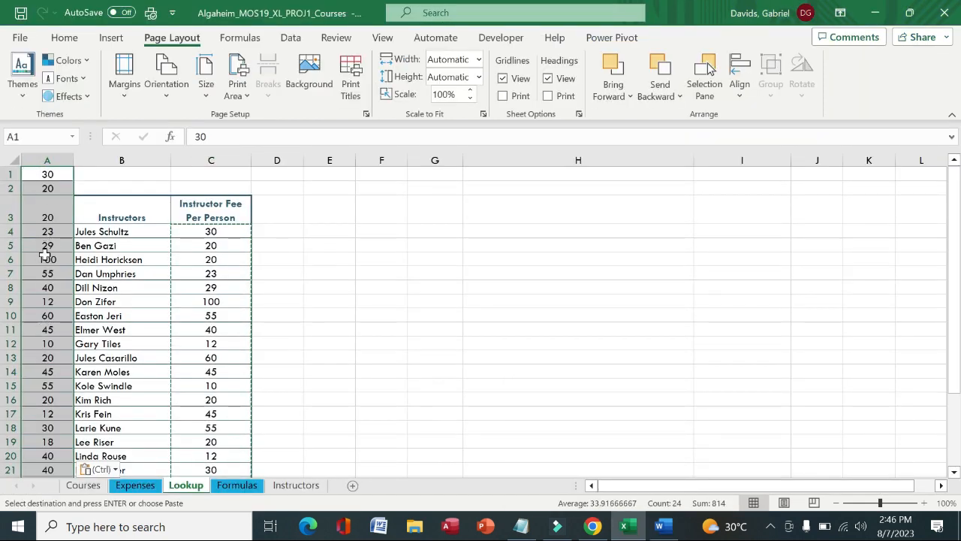
Reread step 9's column insertion instruction in Word, and insert a new column before column A on the Lookup sheet in Excel.
left_click(661, 526)
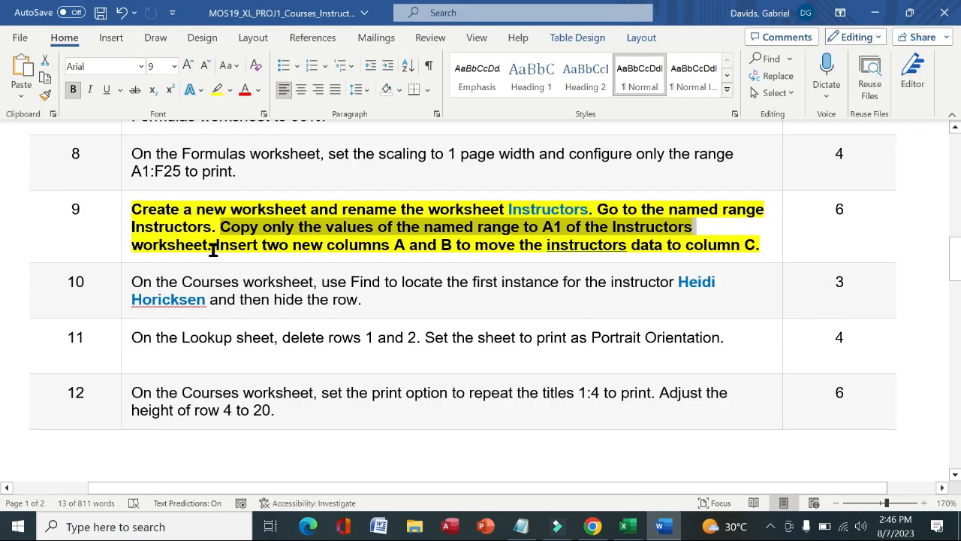
left_click_drag(214, 250, 759, 244)
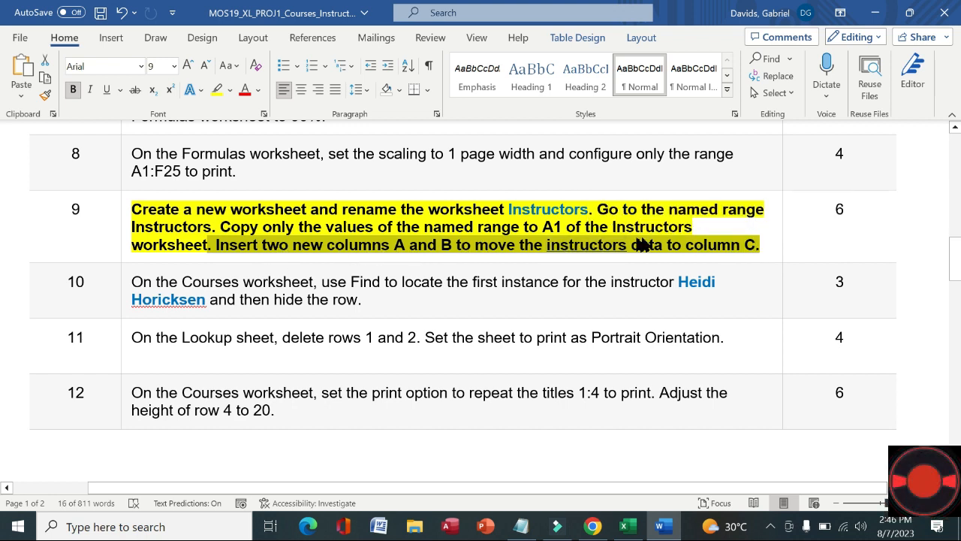
left_click(623, 526)
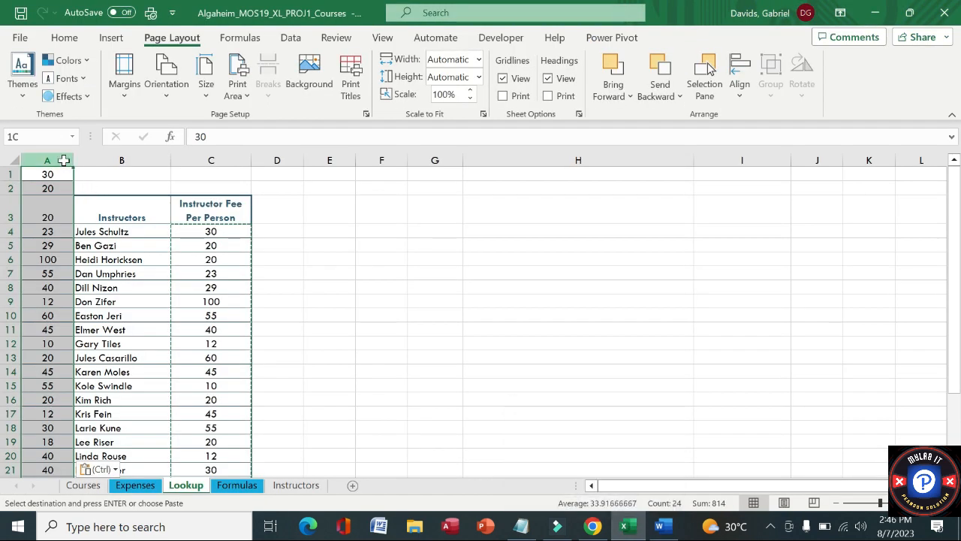
right_click(64, 161)
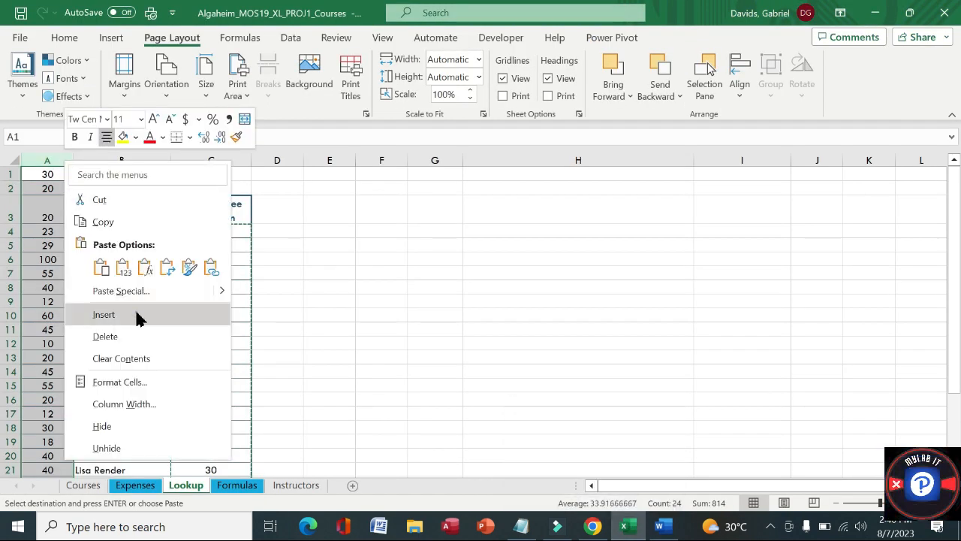
left_click(135, 314)
left_click(88, 150)
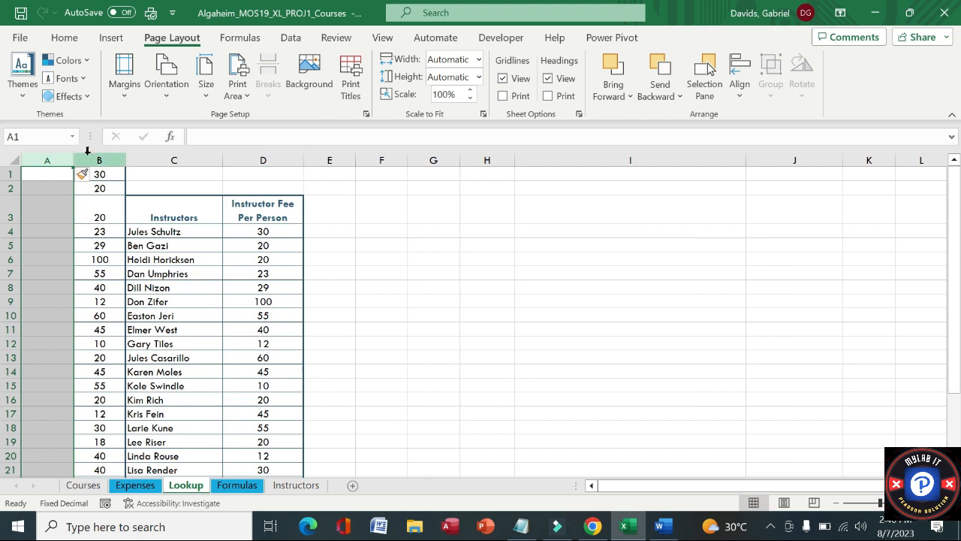
right_click(87, 155)
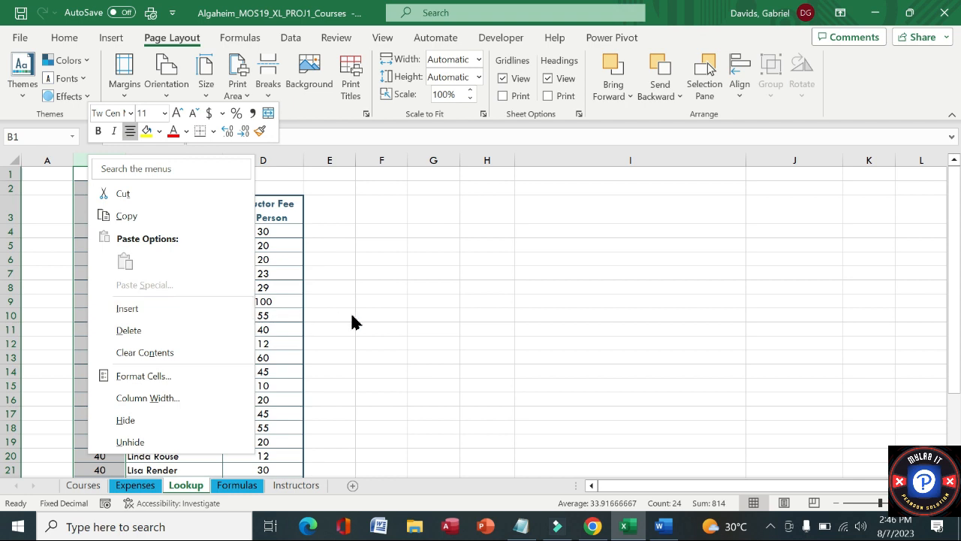
Undo the column insertion and the pasted fees on the Lookup sheet, and switch to the Formulas sheet.
key("Escape")
key("ctrl+z")
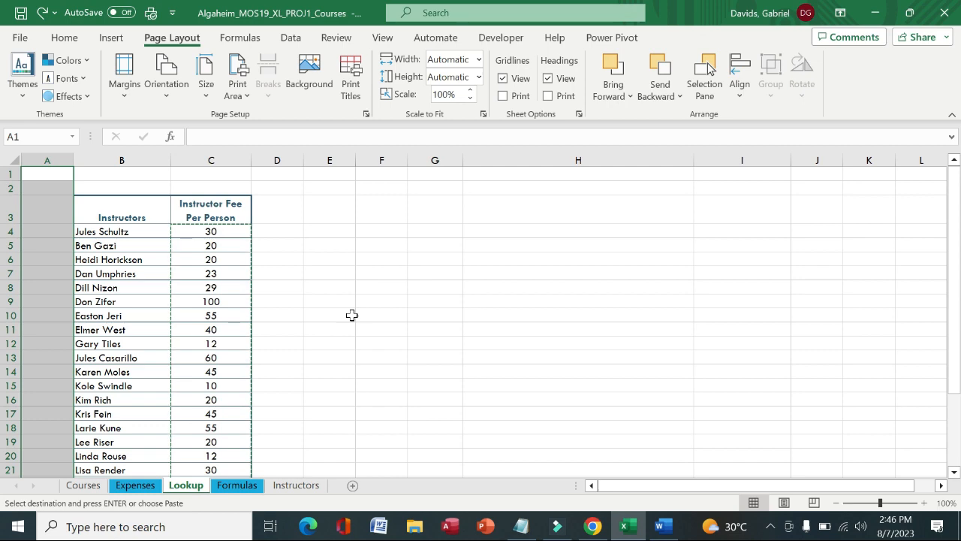
key("ctrl+Page_Down")
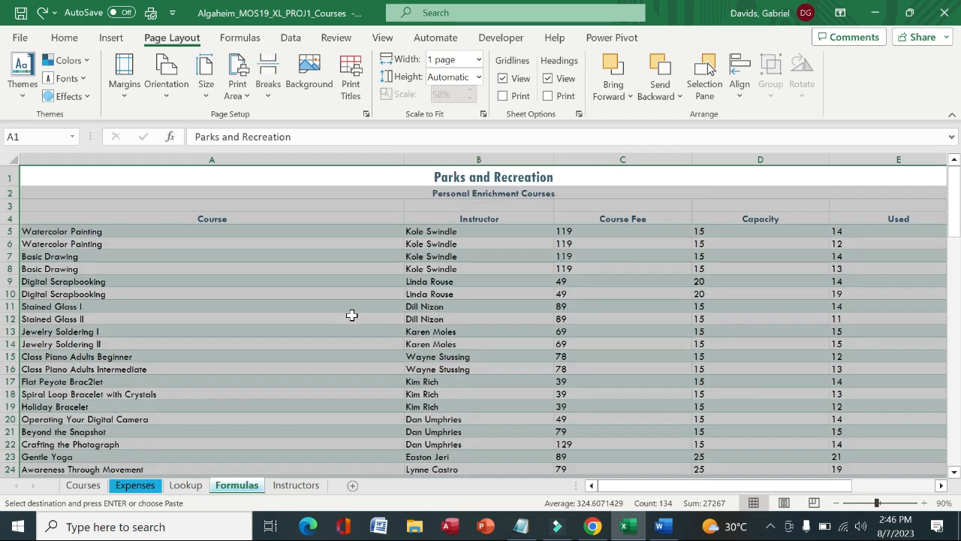
Check the Instructors and Courses sheets, and copy the instructor fees in C4:C27 of the Lookup sheet.
left_click(298, 484)
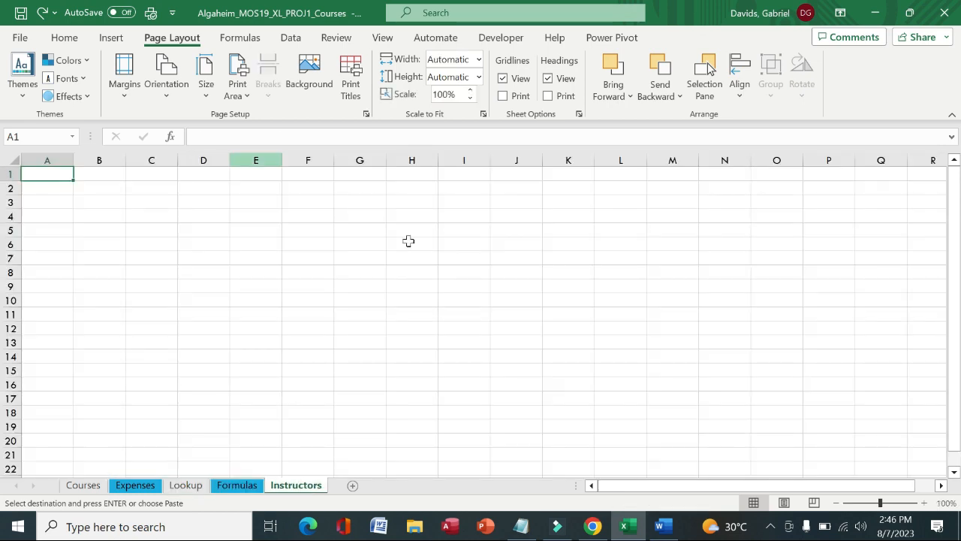
left_click(84, 485)
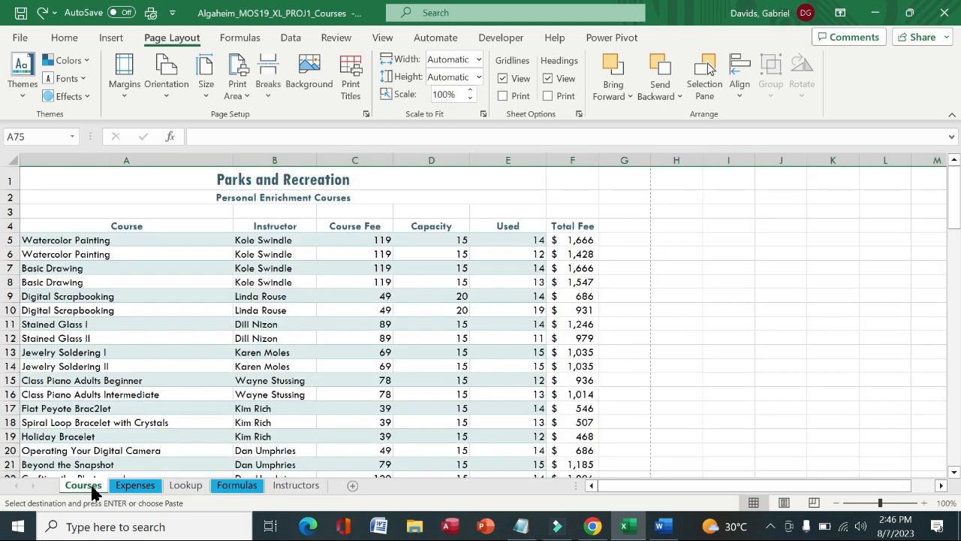
left_click(180, 485)
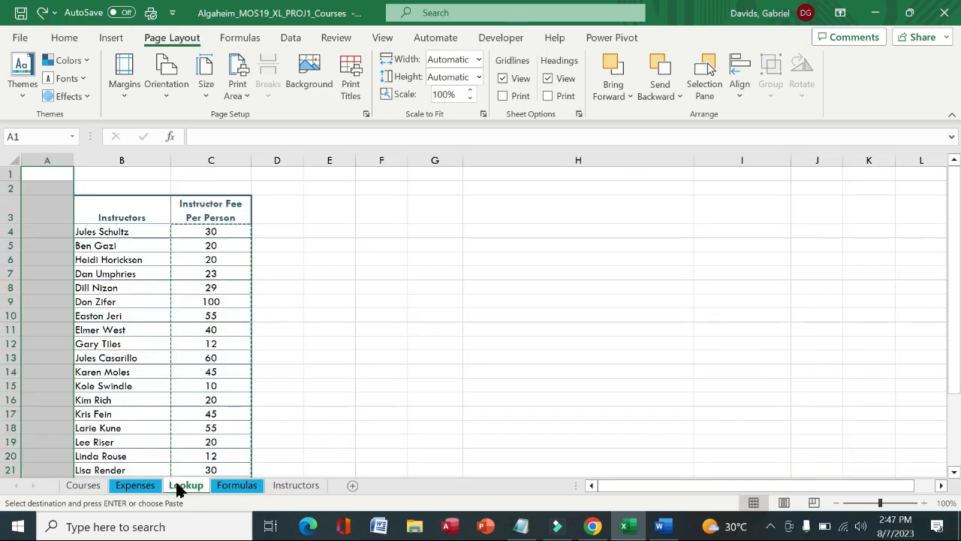
left_click(445, 282)
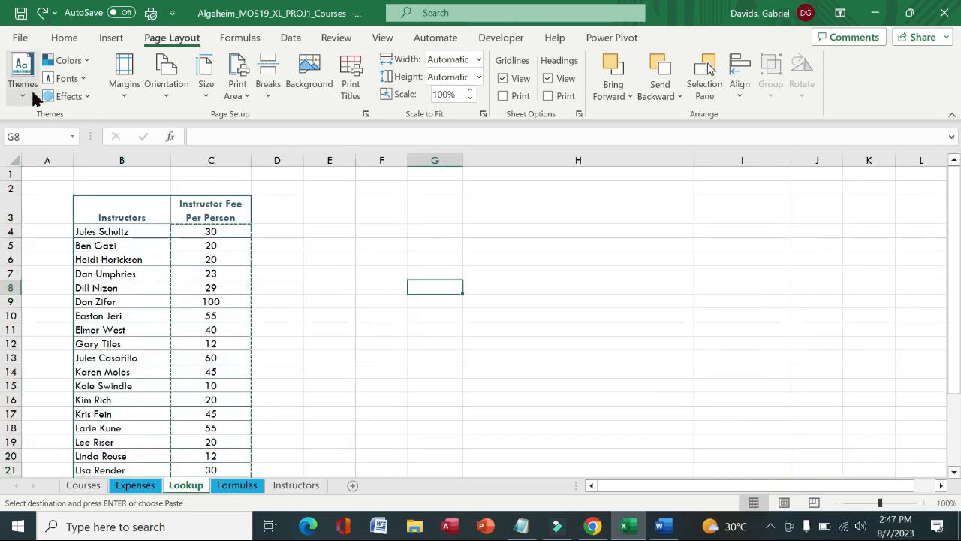
left_click(64, 37)
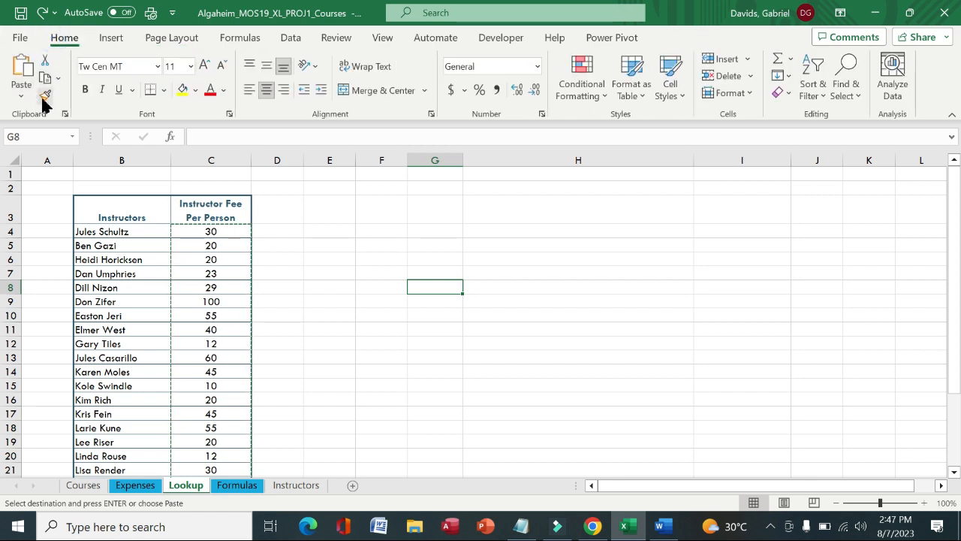
left_click(44, 95)
left_click(290, 228)
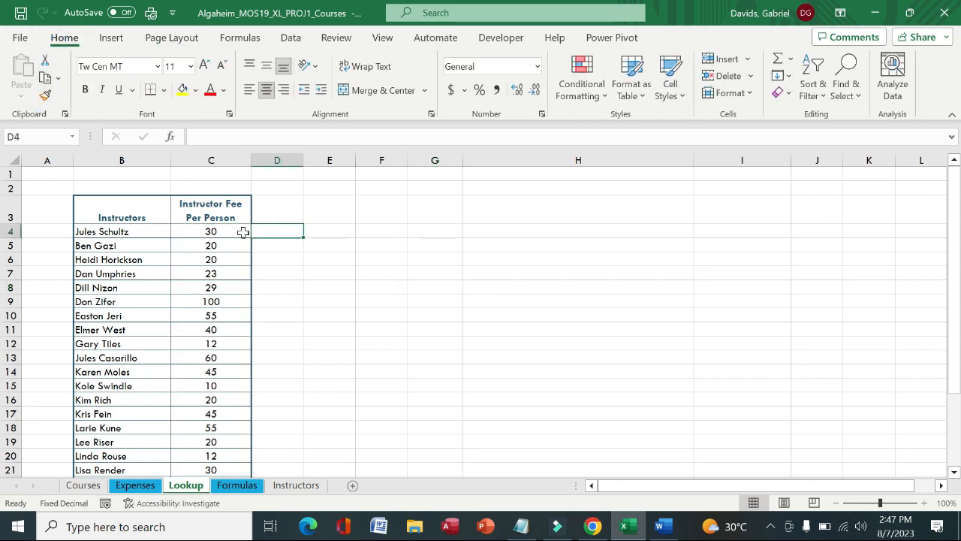
left_click_drag(243, 232, 239, 457)
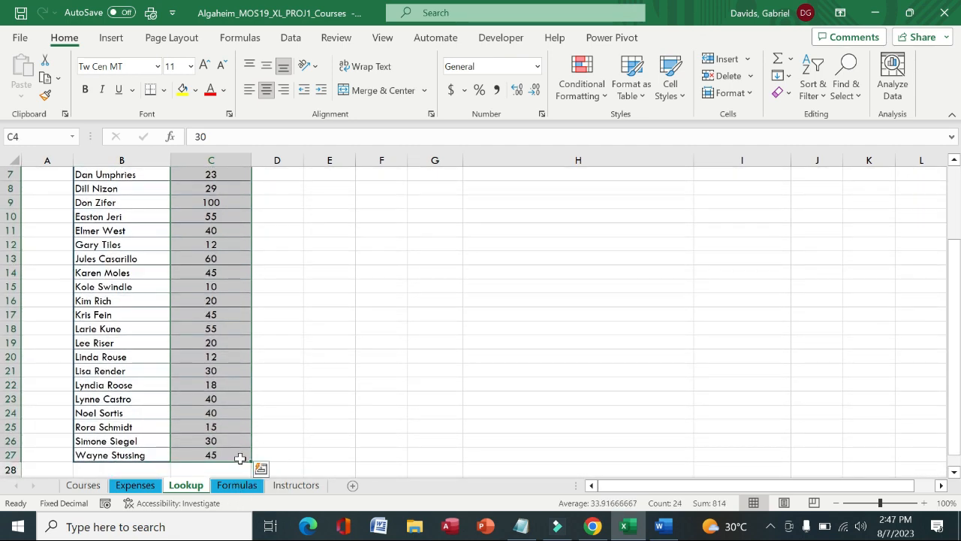
key("ctrl+c")
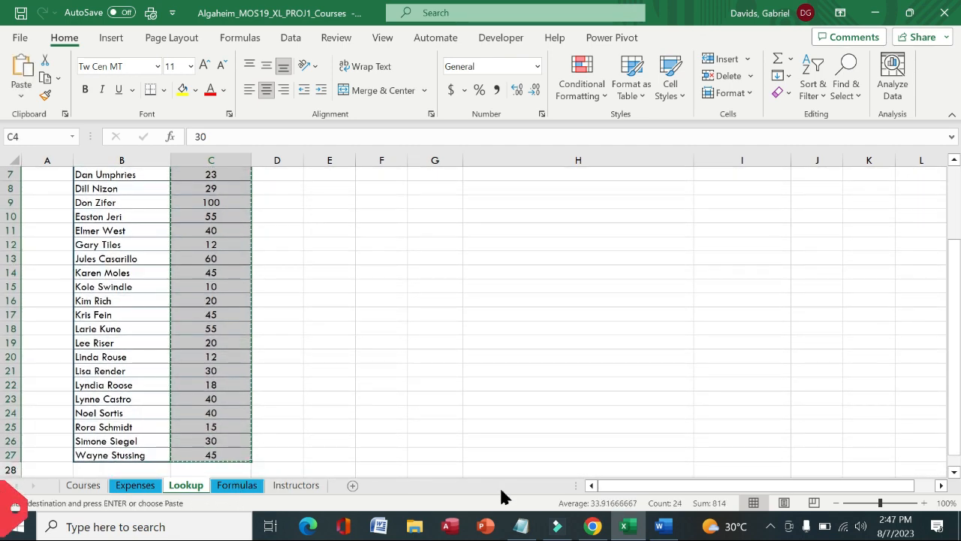
Reread step 9's copy-values instruction in Word, and paste the copied fees into the Instructors sheet from A1 in Excel.
left_click(661, 526)
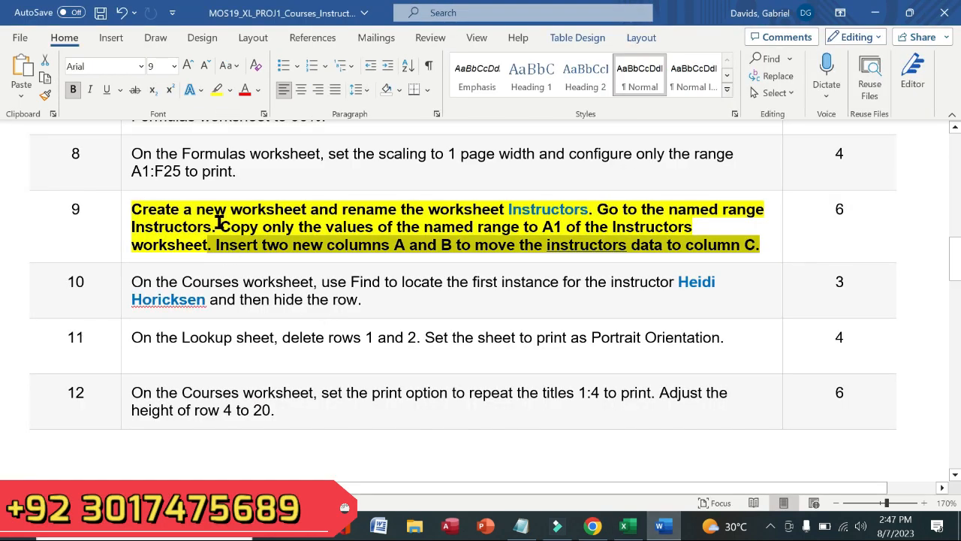
left_click_drag(218, 222, 678, 223)
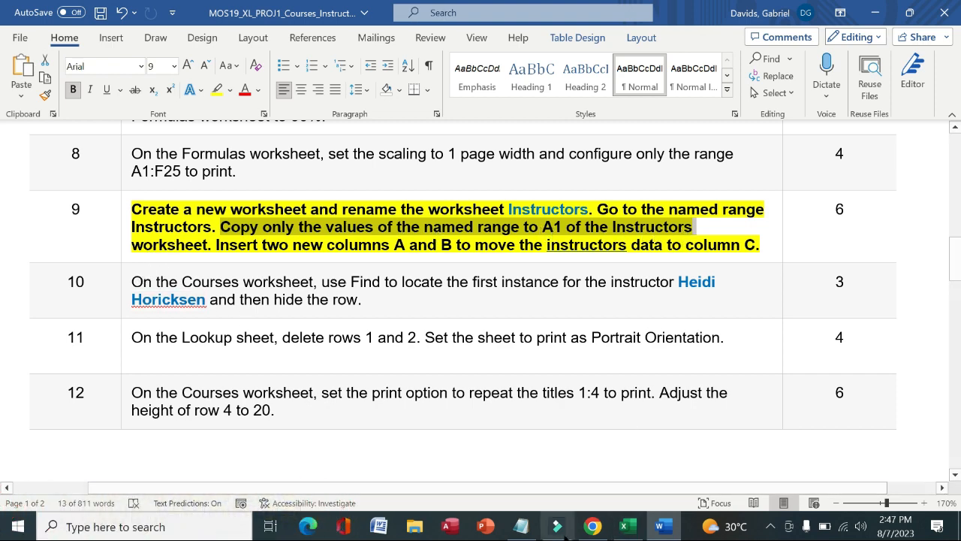
left_click(623, 527)
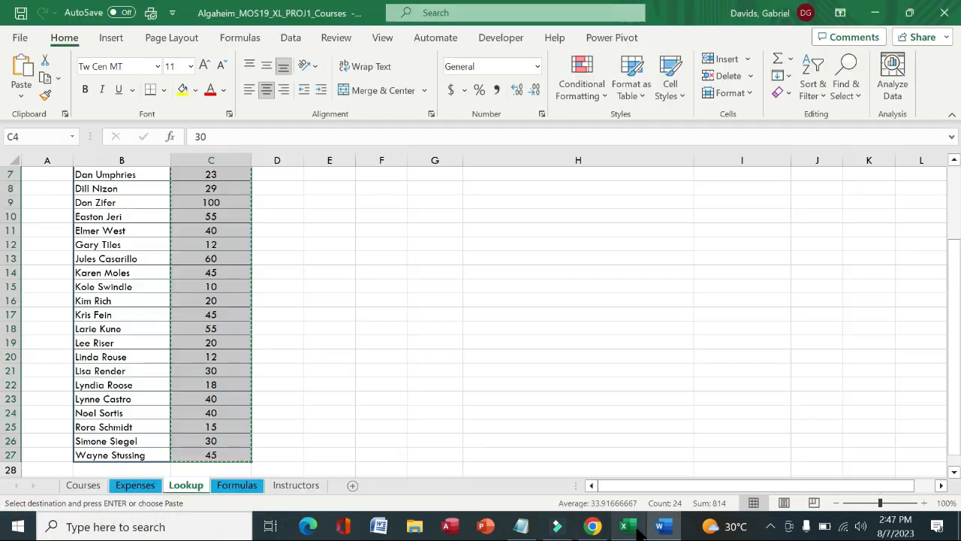
left_click(296, 485)
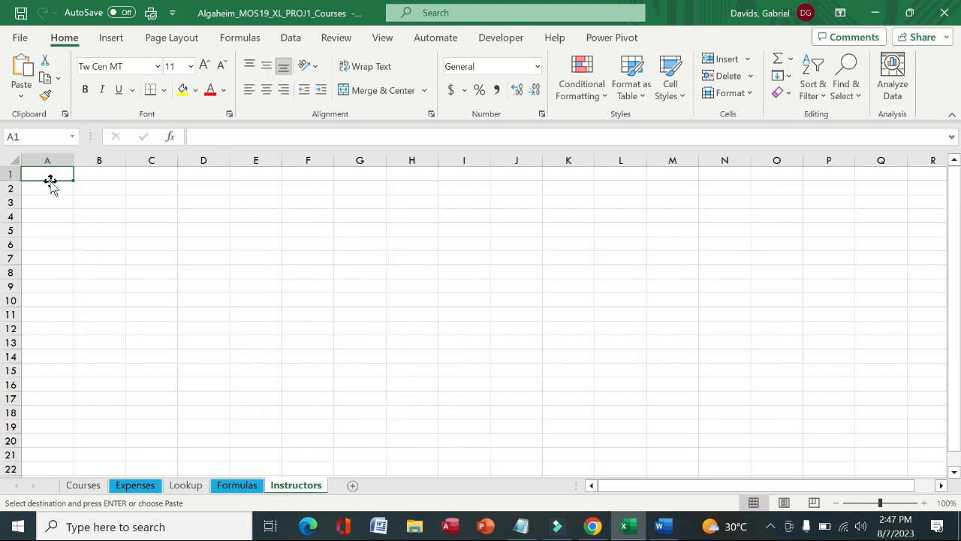
key("ctrl+v")
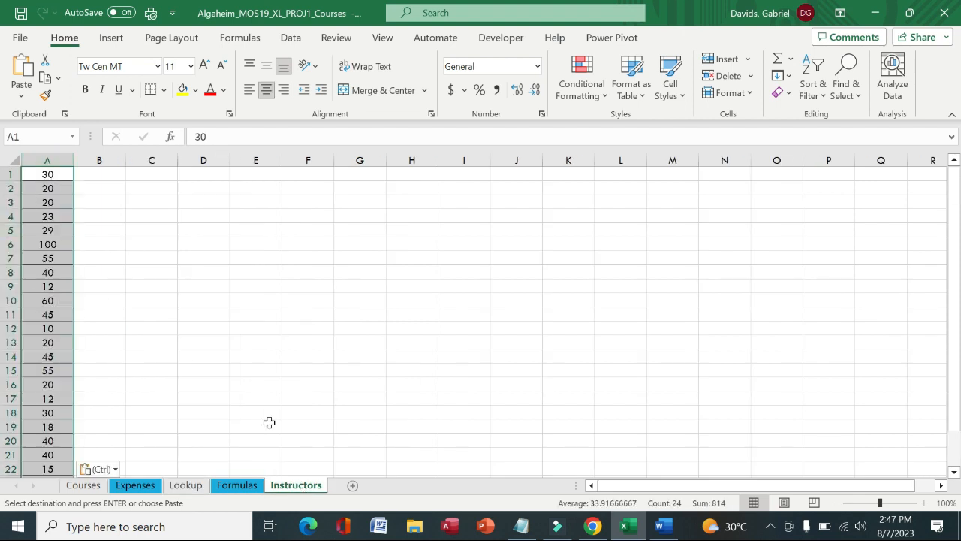
Reread step 9's column insertion instruction in Word, and insert two new columns before column A on the Instructors sheet in Excel.
left_click(662, 526)
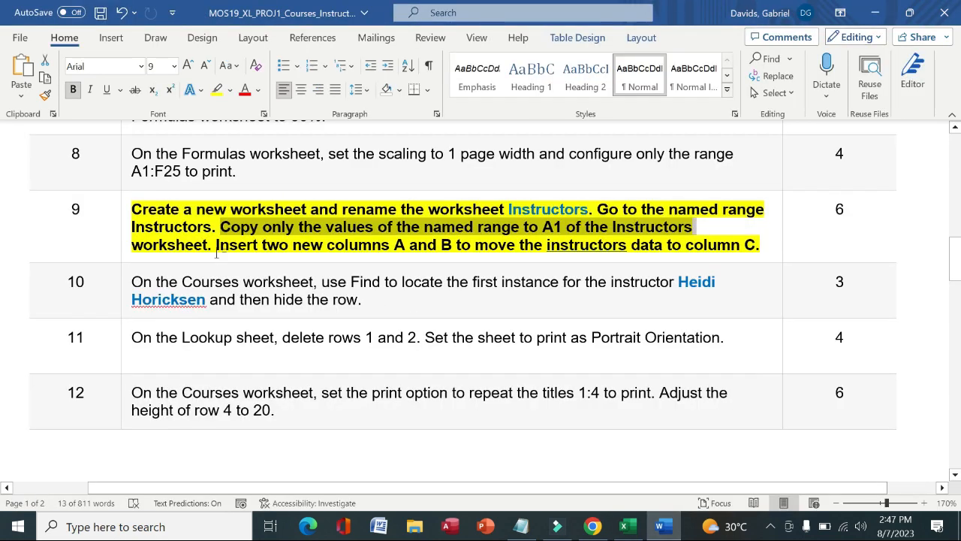
left_click_drag(217, 253, 761, 246)
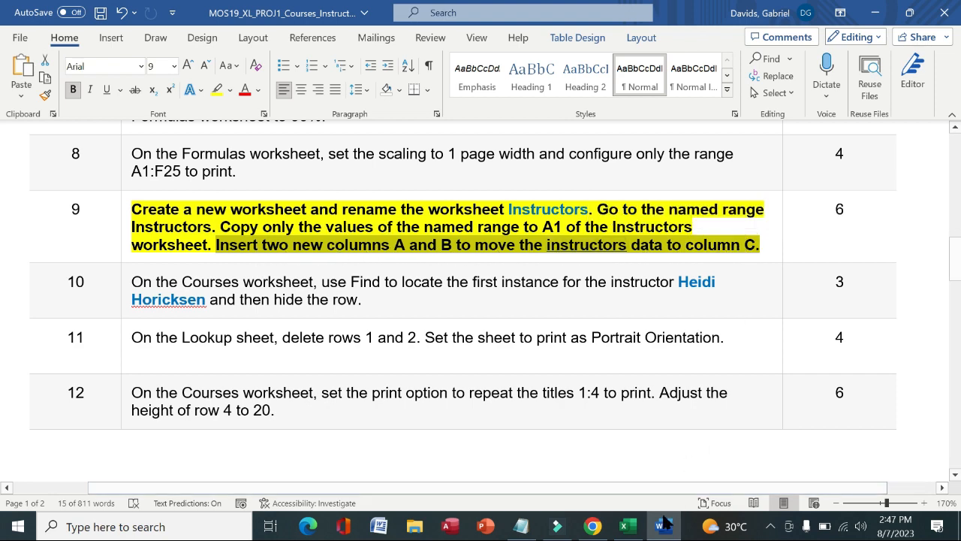
left_click(623, 525)
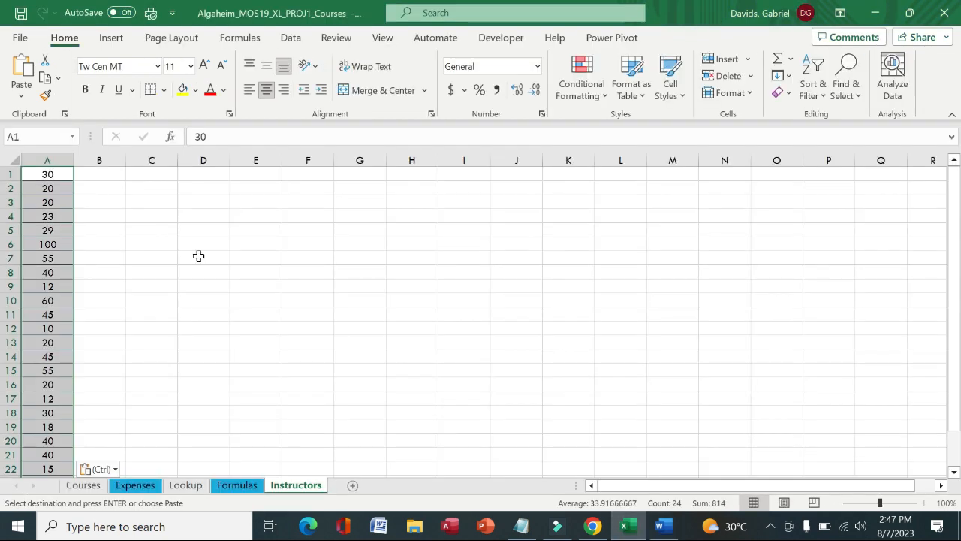
right_click(49, 160)
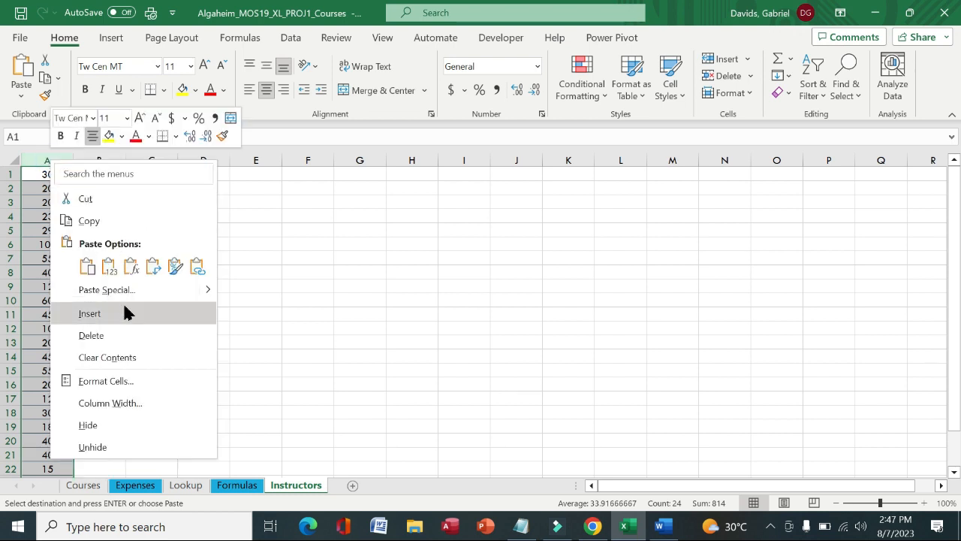
left_click(125, 313)
right_click(50, 162)
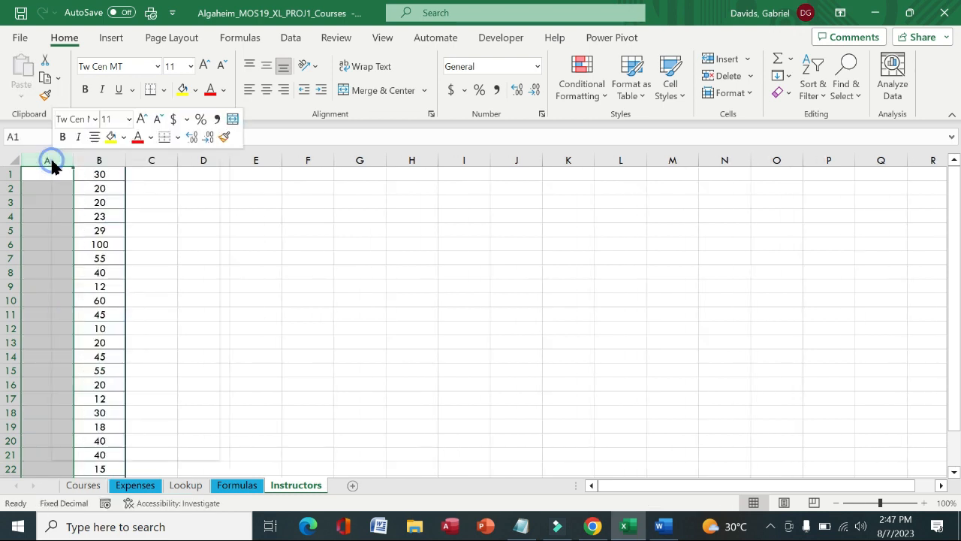
left_click(124, 314)
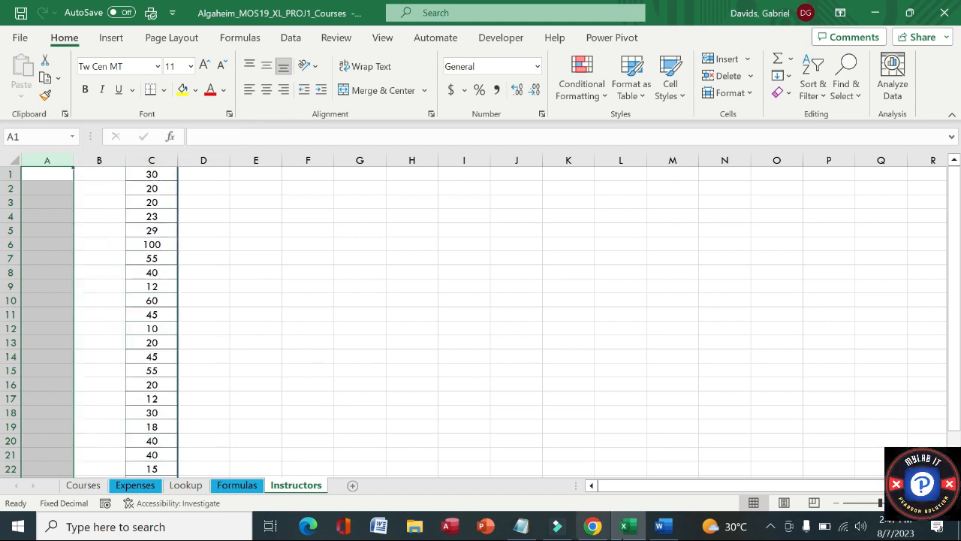
Switch to Word, remove the bold and highlighting from step 9's instruction, and bold and highlight step 10's instruction.
left_click(659, 526)
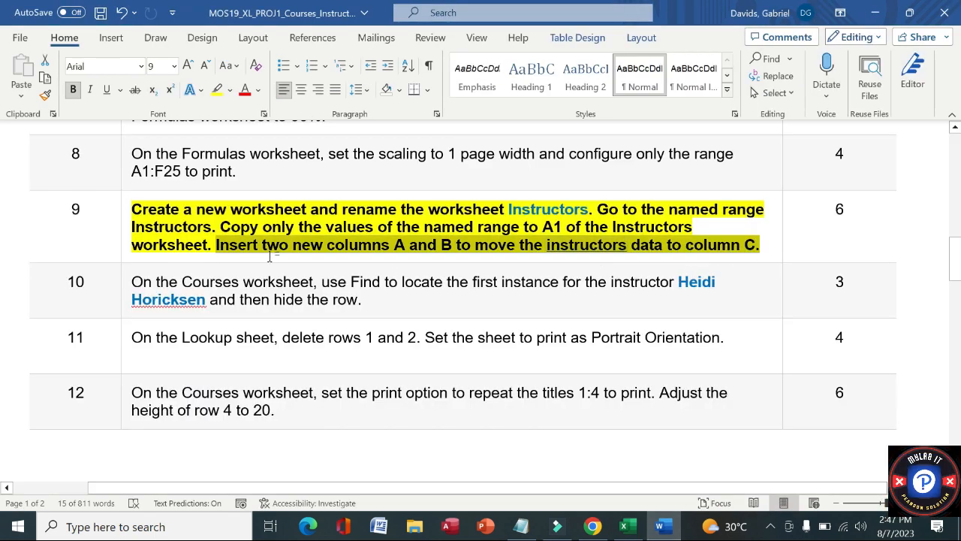
left_click(119, 223)
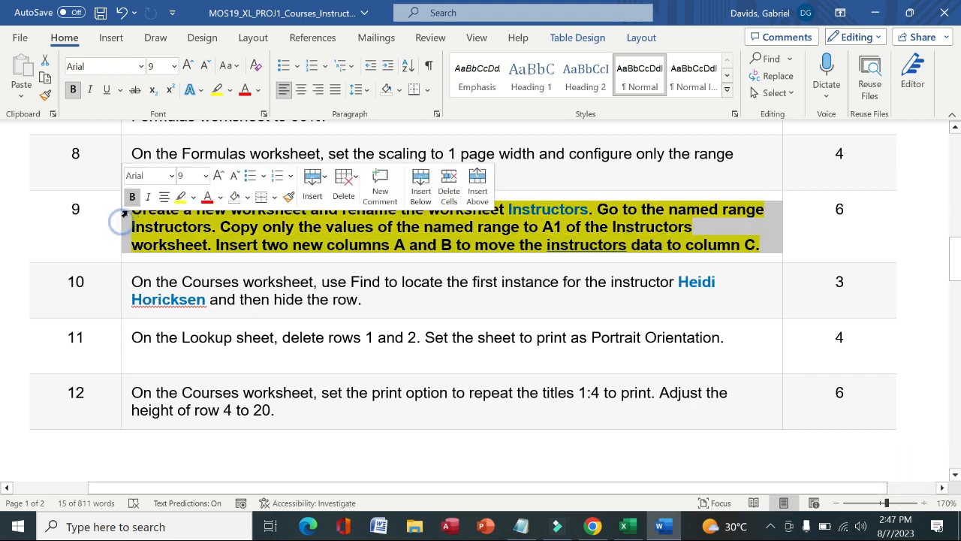
left_click(132, 197)
left_click(181, 196)
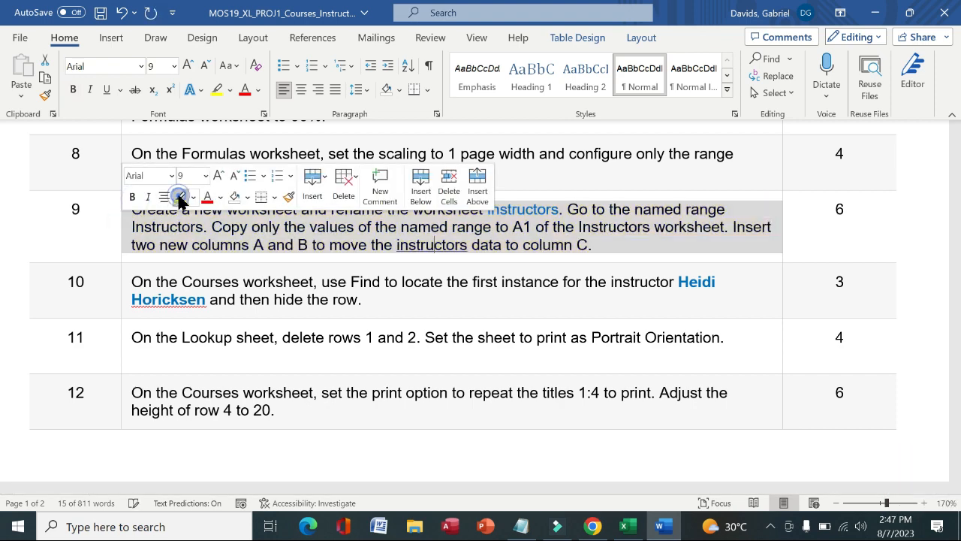
left_click(126, 290)
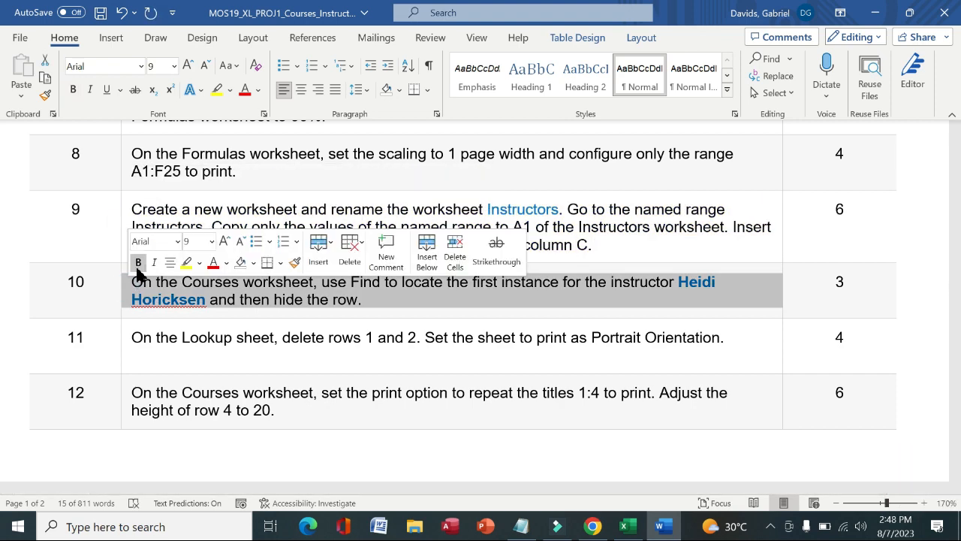
left_click(139, 262)
left_click(187, 263)
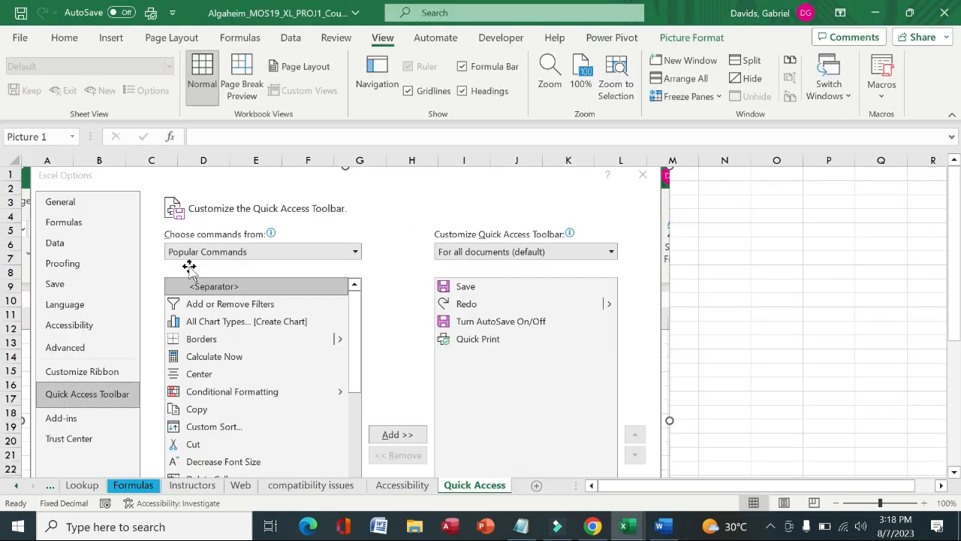
Look through the contents of the Courses and Expenses worksheets in the Excel workbook.
left_click(21, 487)
left_click(20, 487)
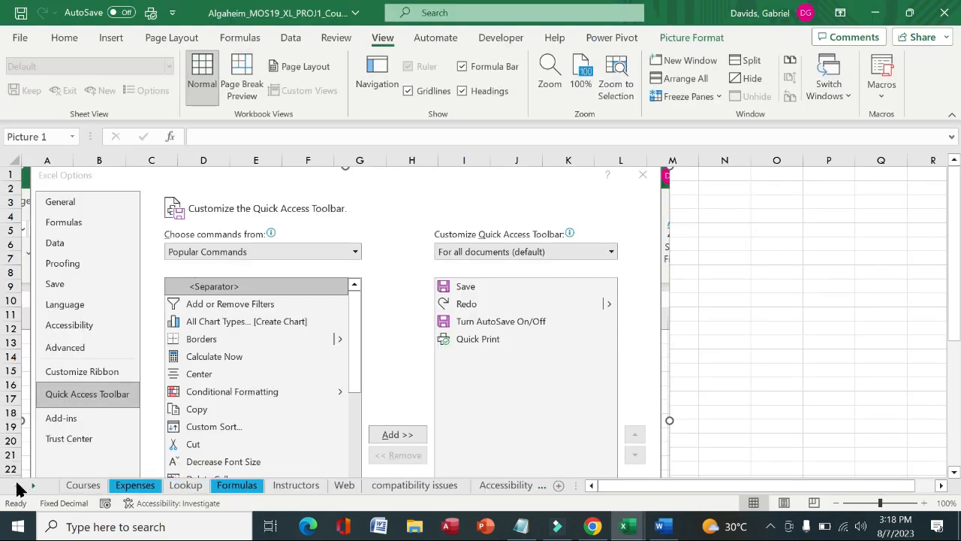
left_click(84, 485)
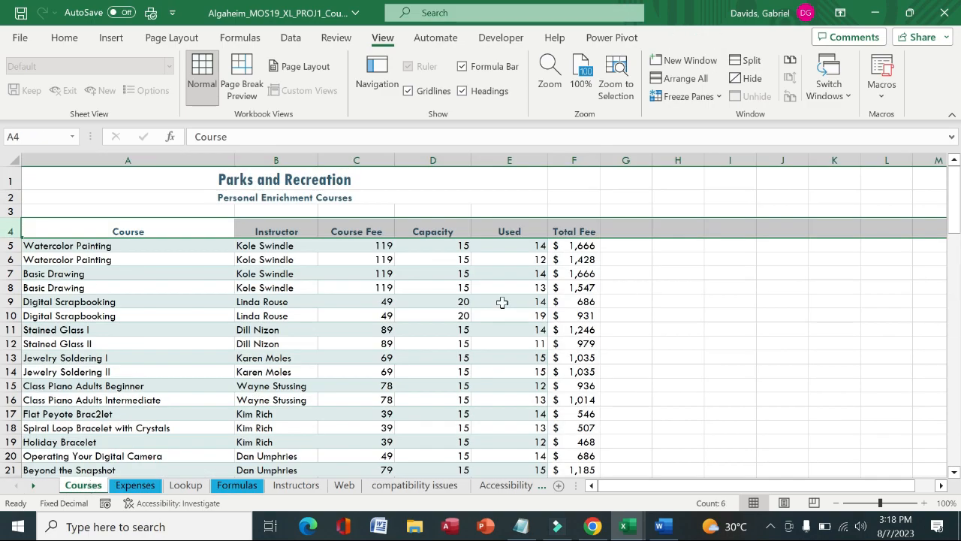
left_click_drag(954, 184, 2, 80)
left_click(135, 485)
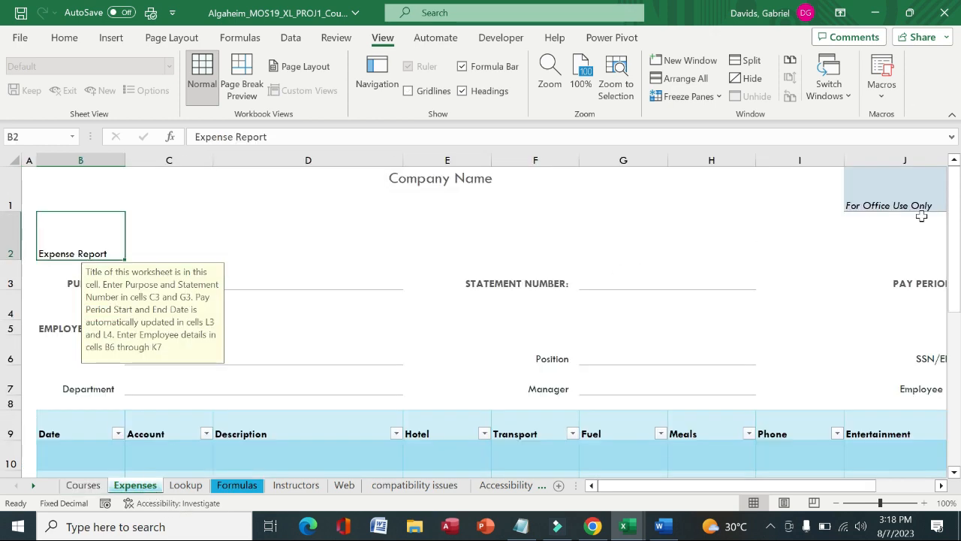
scroll(3, 331, "down", 4)
scroll(4, 293, "up", 1)
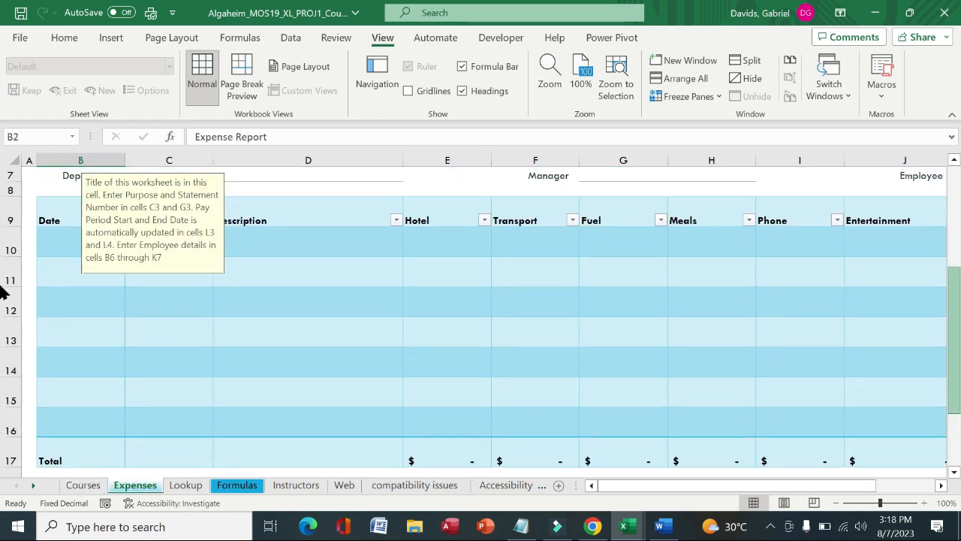
scroll(3, 293, "up", 2)
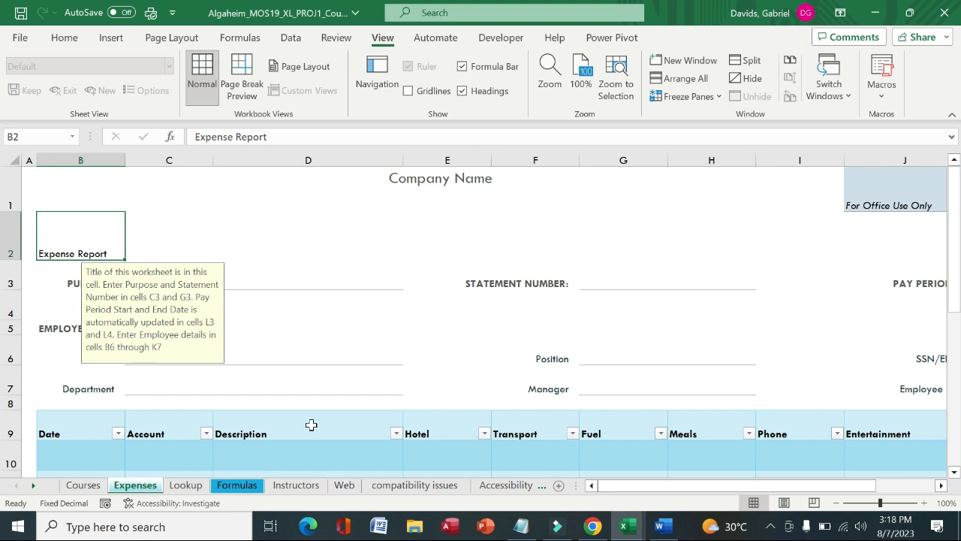
left_click_drag(678, 488, 269, 505)
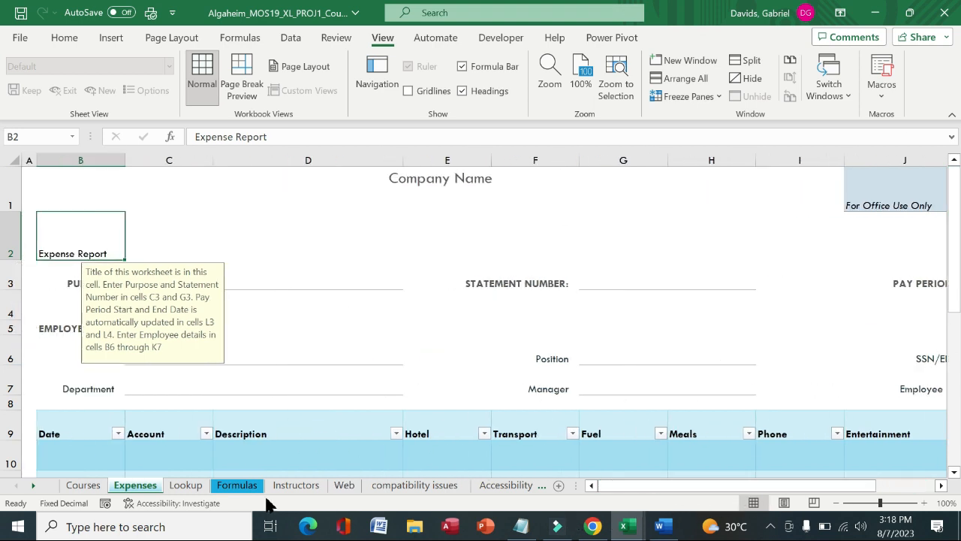
Look through the contents of the Lookup, Formulas and Instructors worksheets.
left_click(186, 485)
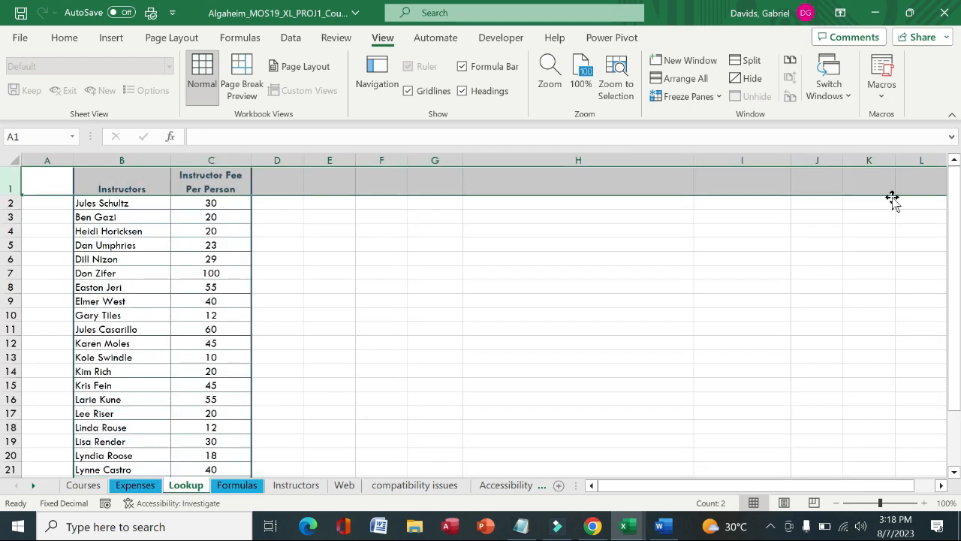
left_click_drag(957, 187, 960, 106)
left_click(237, 485)
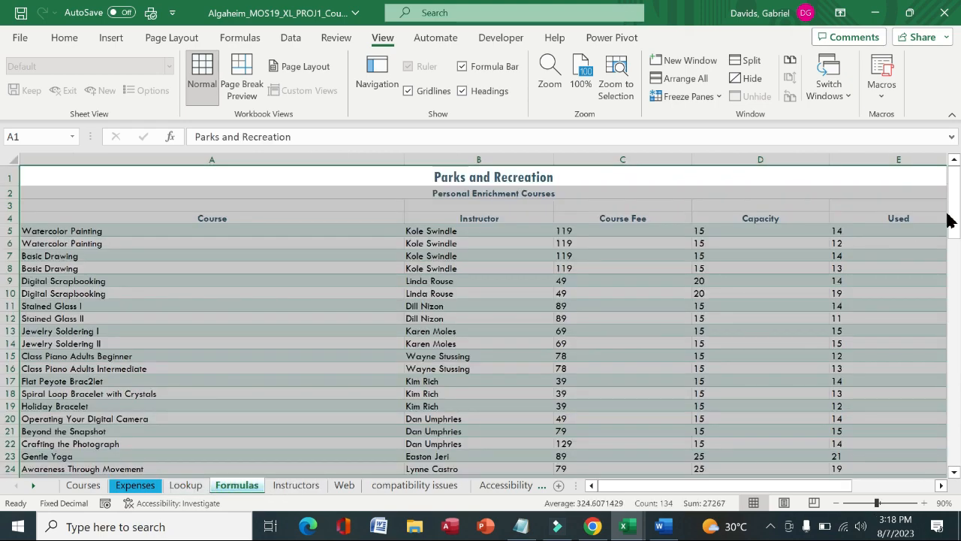
left_click_drag(950, 220, 956, 137)
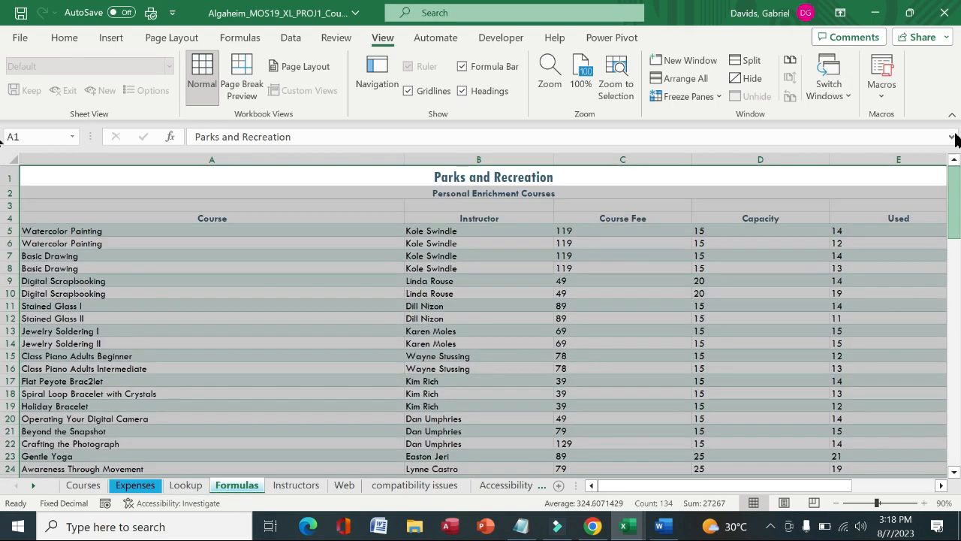
left_click(312, 489)
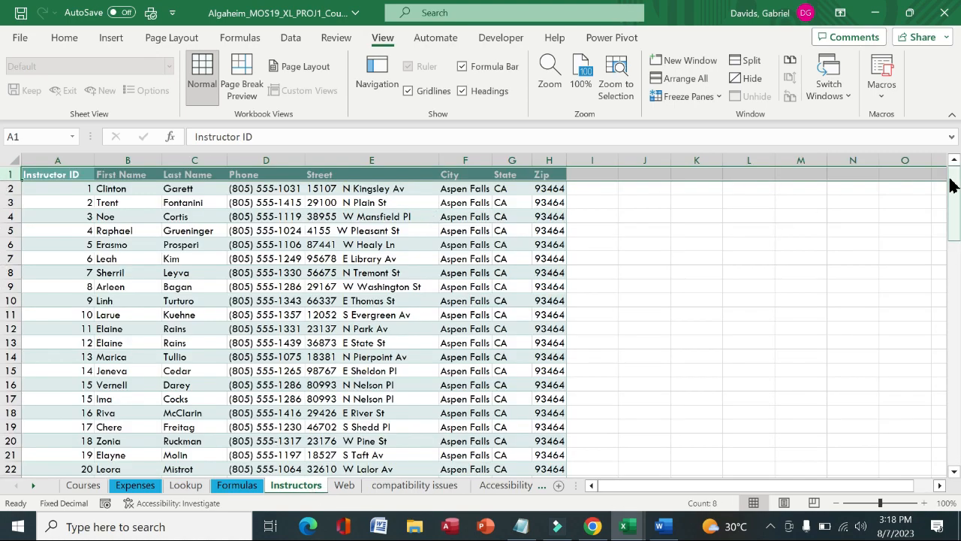
left_click_drag(950, 187, 6, 184)
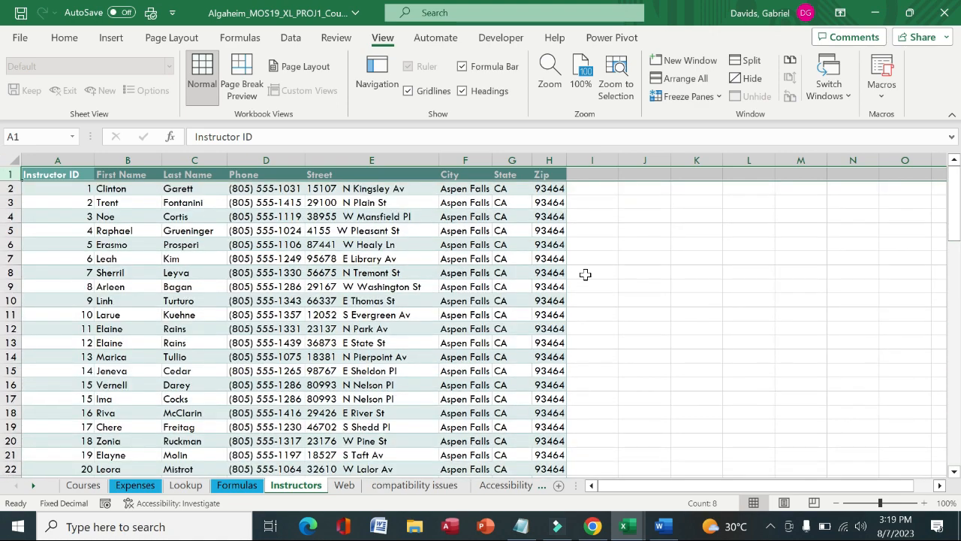
Look through the picture on the Web worksheet and the full report on the compatibility issues worksheet.
left_click(368, 486)
left_click(348, 489)
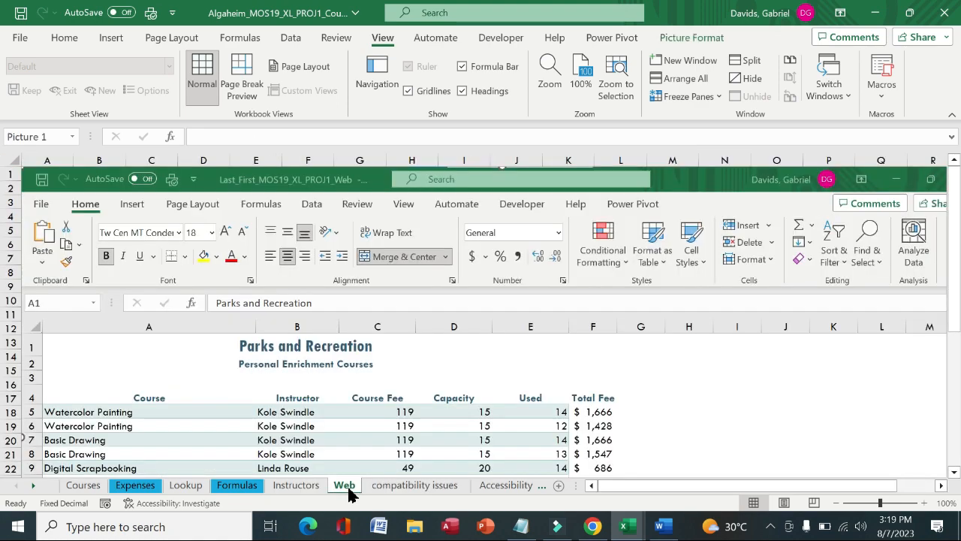
left_click_drag(954, 182, 957, 382)
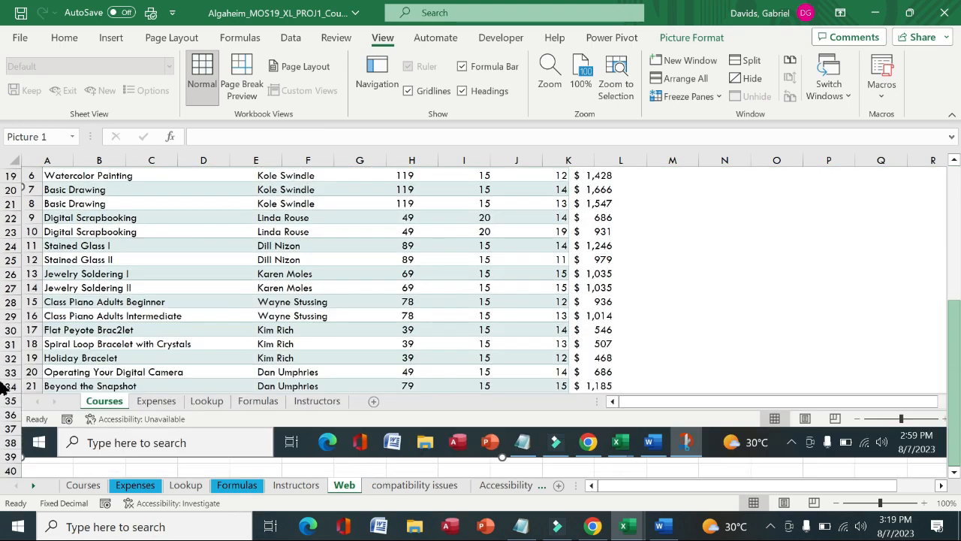
scroll(480, 315, "up", 6)
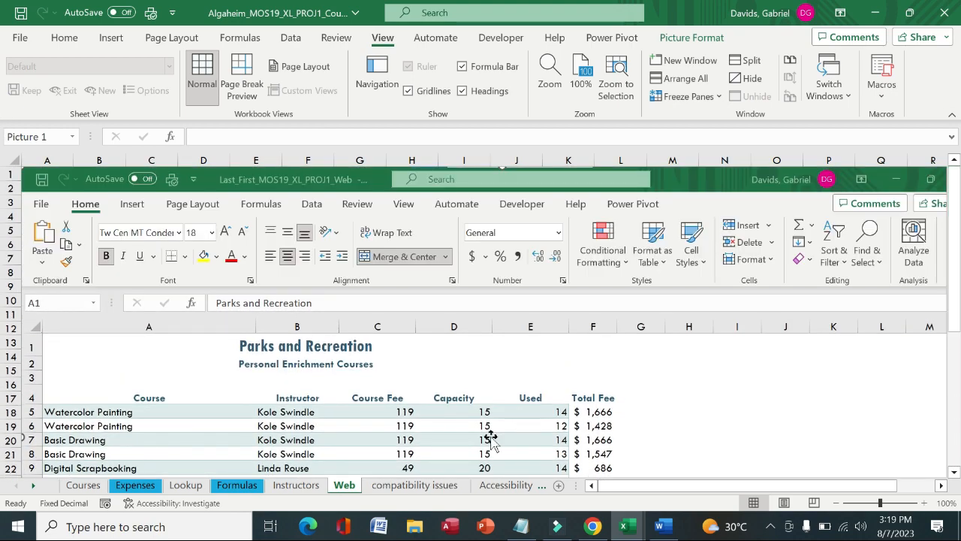
left_click(418, 485)
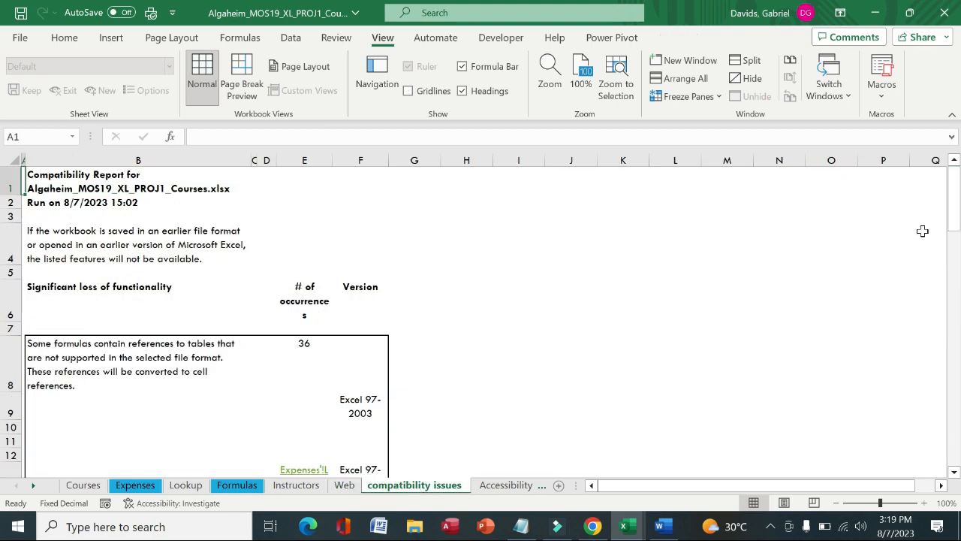
left_click_drag(956, 195, 960, 474)
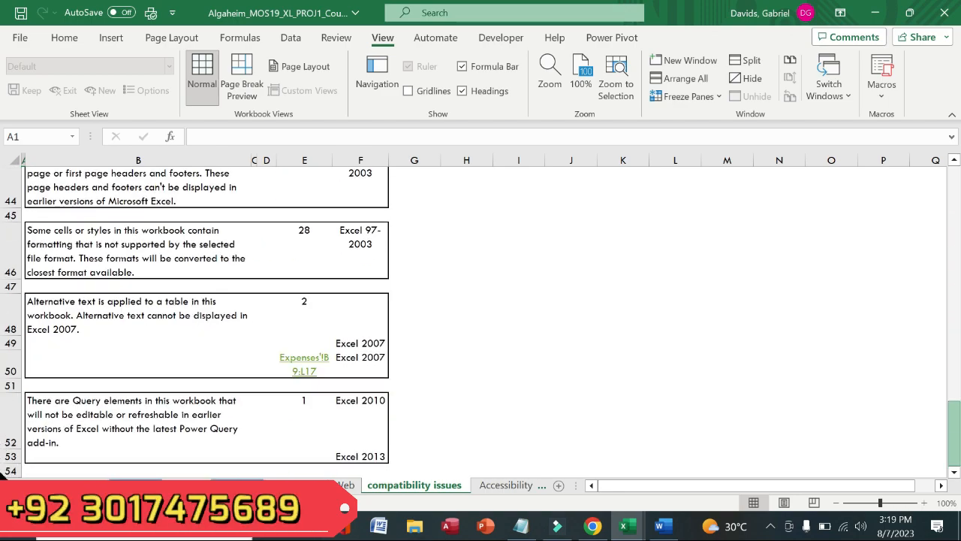
scroll(4, 469, "up", 5)
scroll(0, 222, "up", 3)
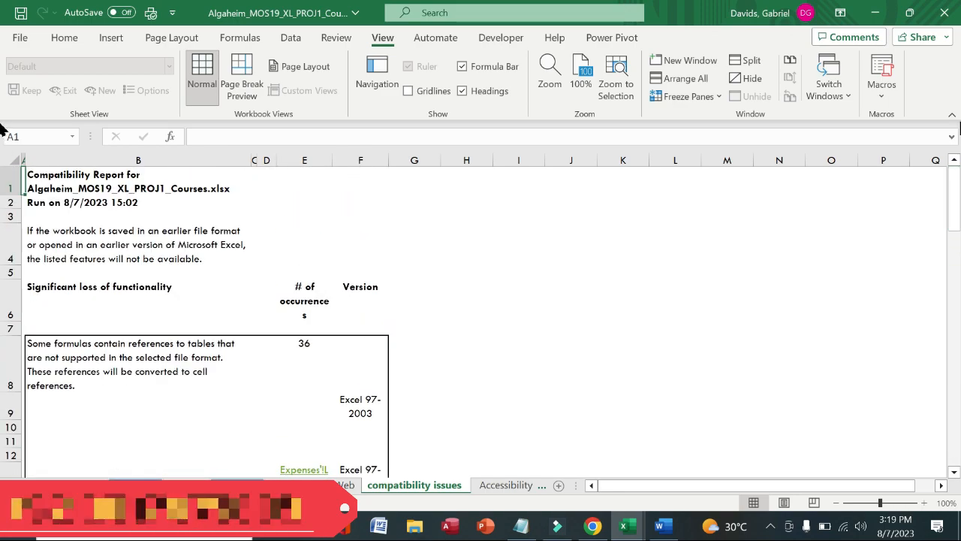
Look through the pasted screenshots on the Accessibility and Quick Access worksheets.
left_click(493, 490)
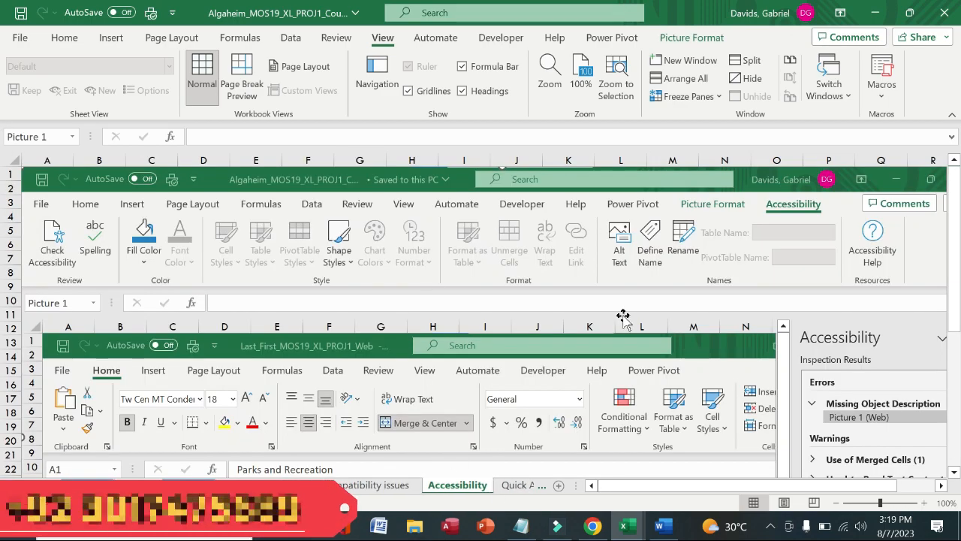
scroll(2, 344, "down", 5)
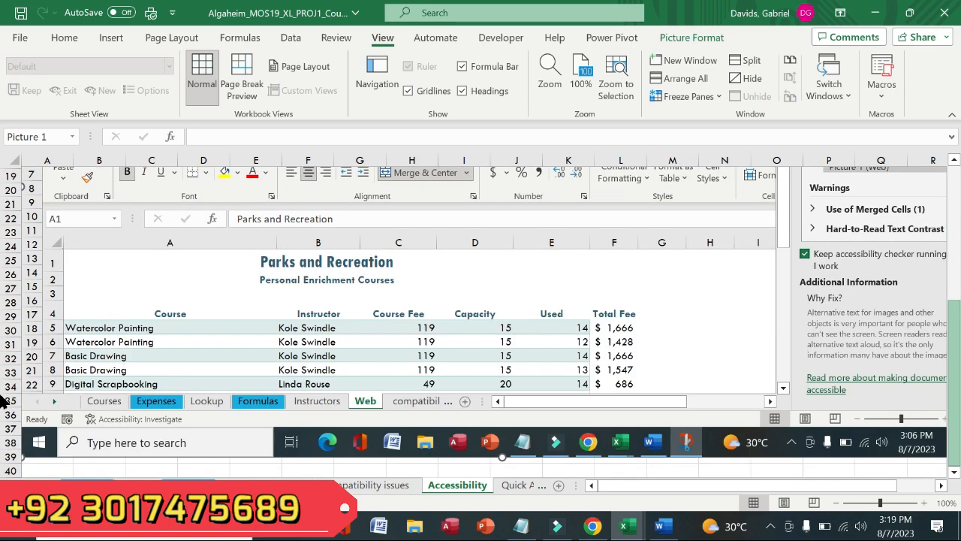
scroll(4, 305, "up", 5)
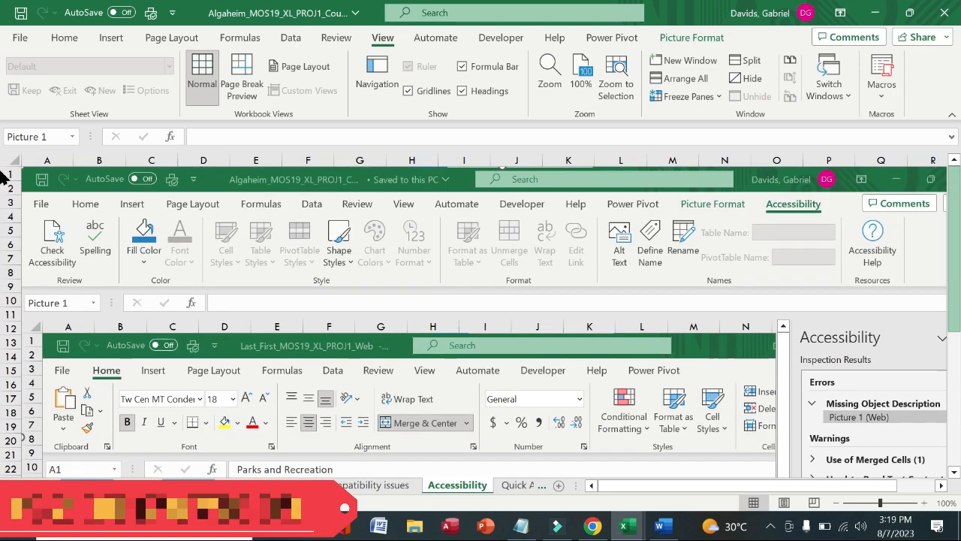
left_click(507, 487)
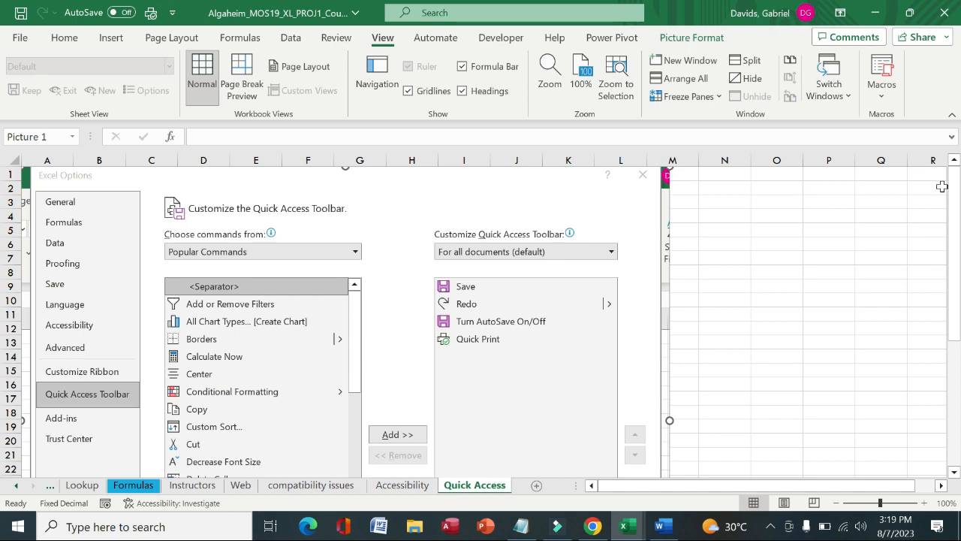
mouse_move(952, 201)
left_mouse_down()
mouse_move(955, 366)
mouse_move(959, 171)
left_mouse_up()
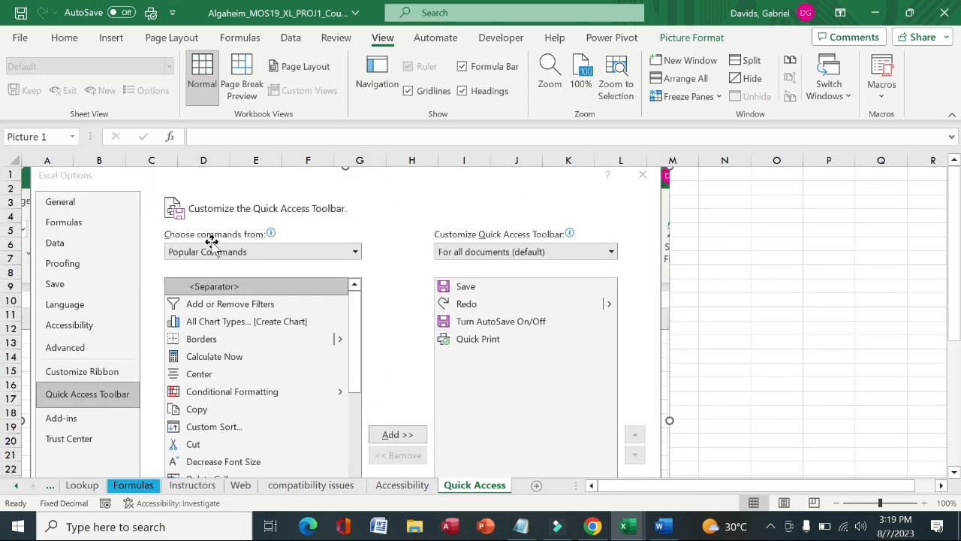